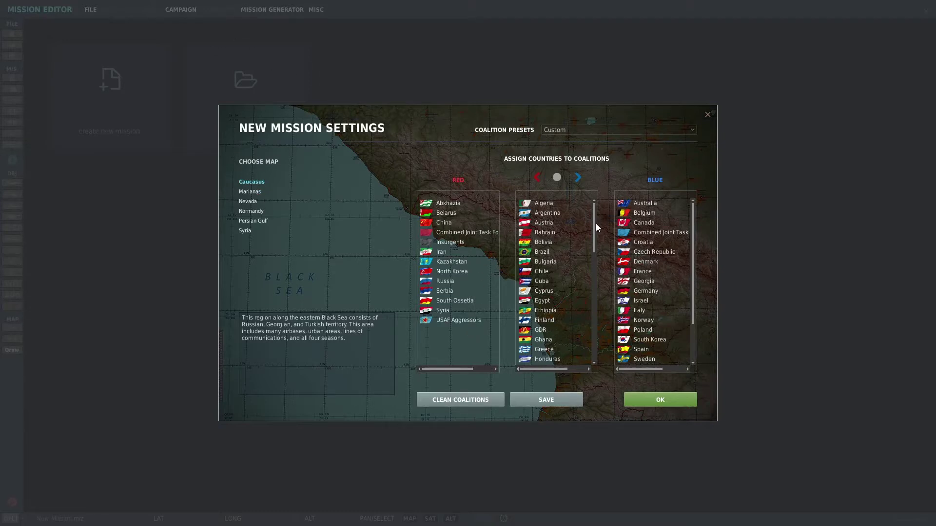
- Create a new mission on the Caucasus map using the Custom coalition preset
click(473, 319)
click(656, 396)
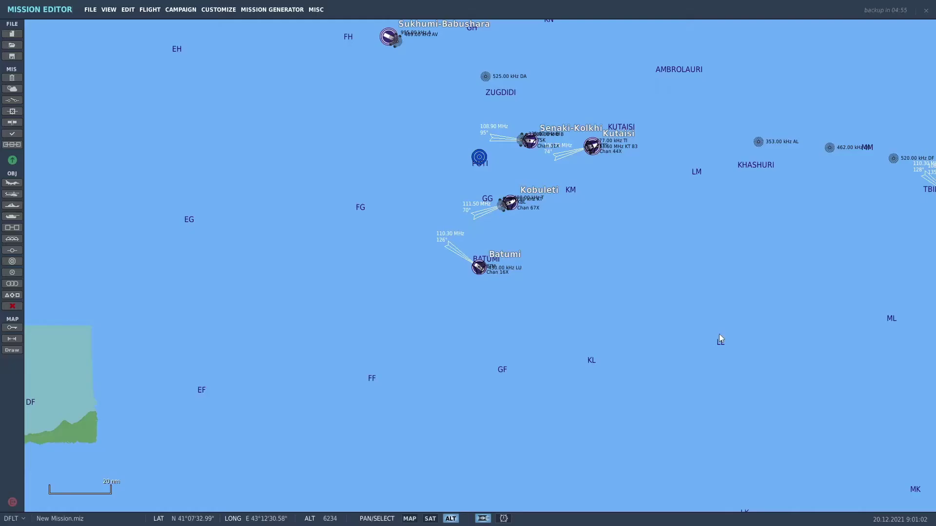
scroll(560, 320, down, 2)
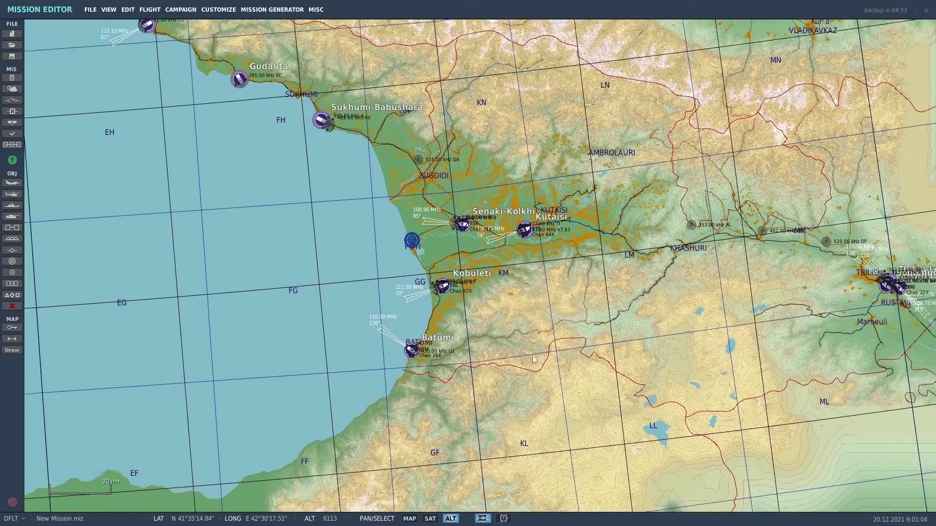
scroll(571, 383, up, 2)
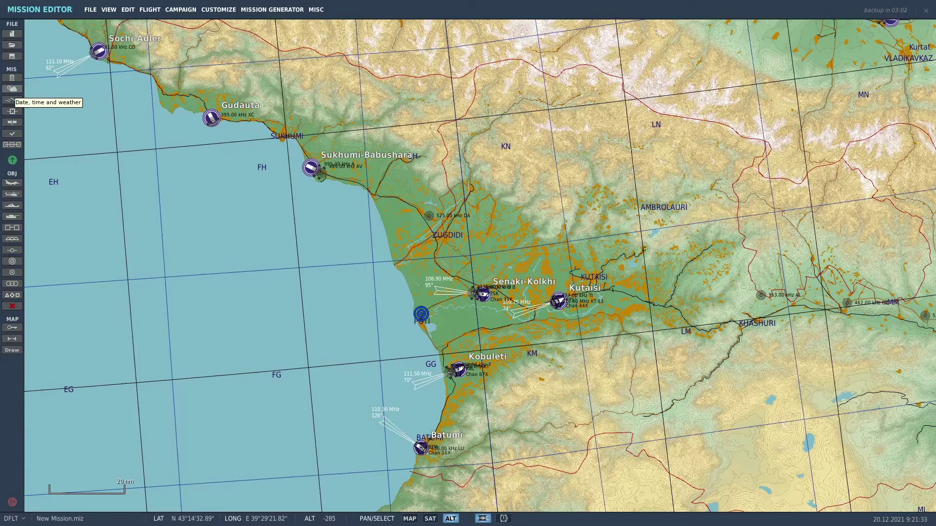
- Set the mission's start date to 21 September 2008 and expand the sun and moon data
click(12, 88)
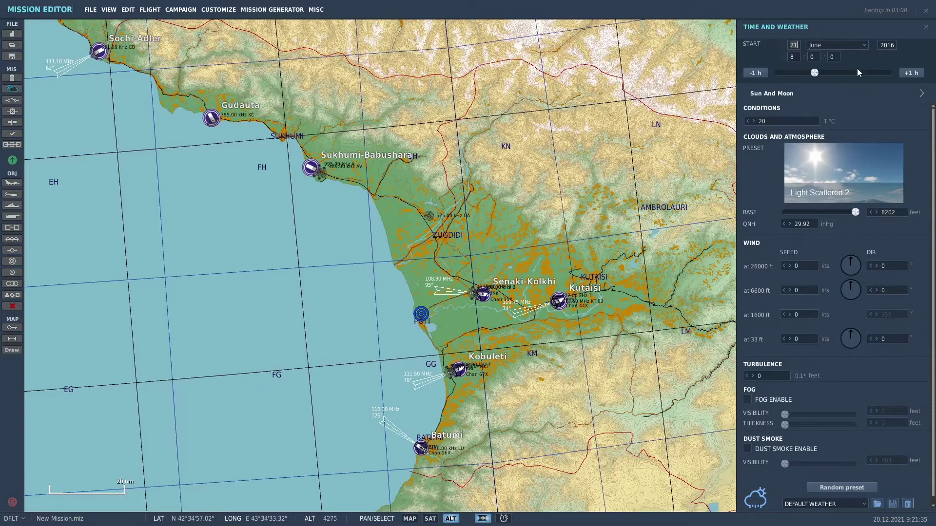
click(835, 46)
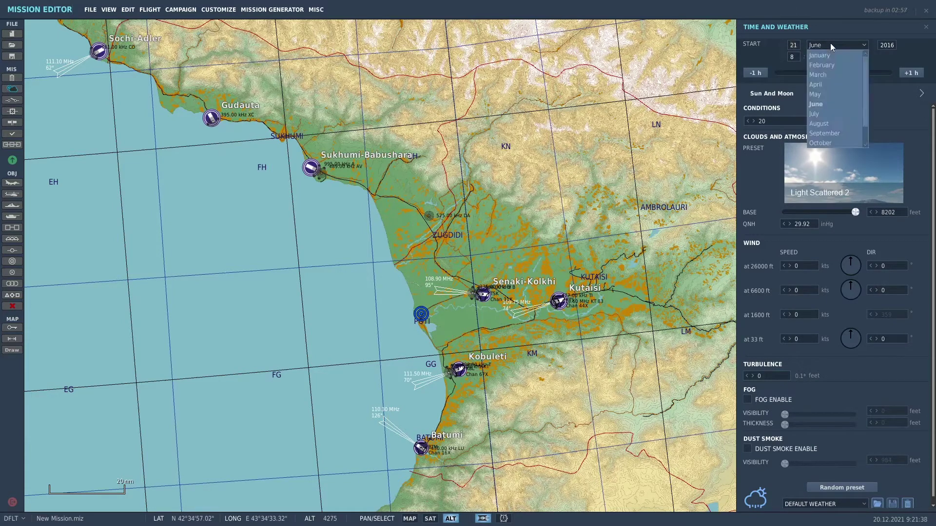
click(836, 135)
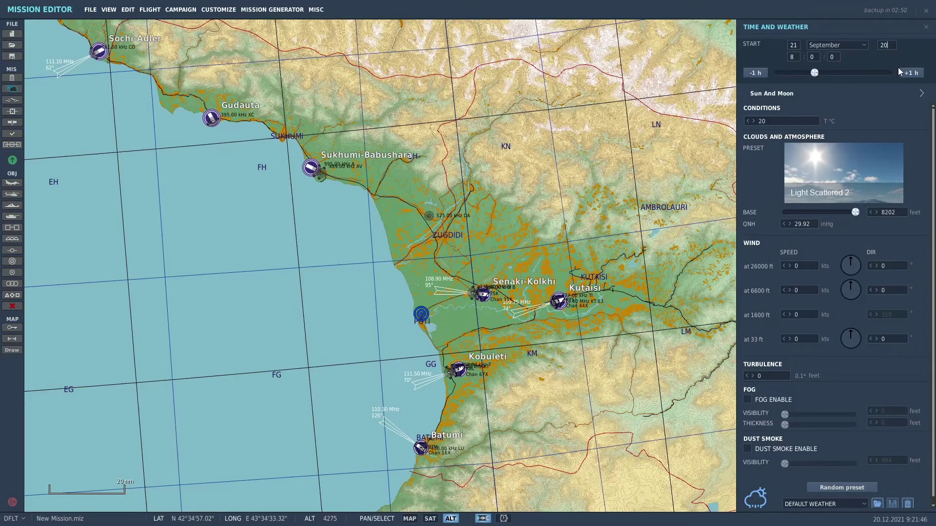
click(895, 95)
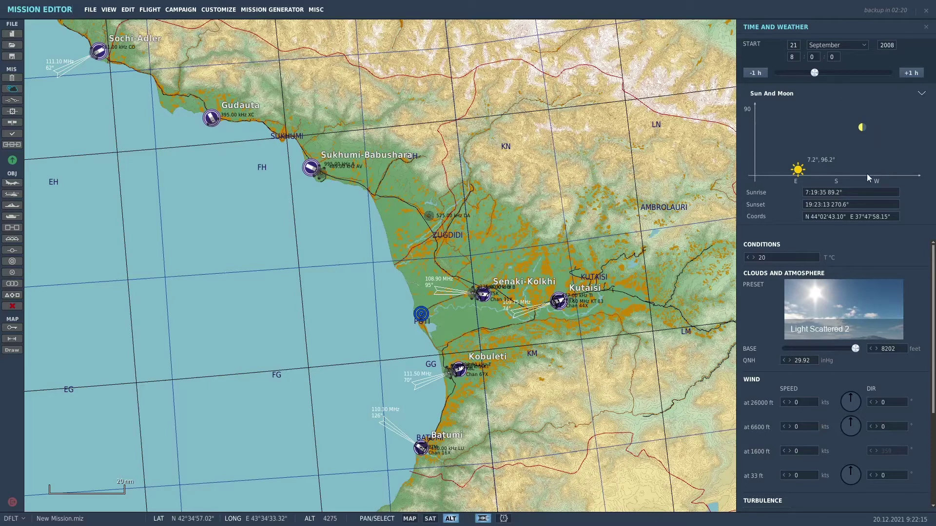
- Set the mission's start time to 10:00:00 and close the time and weather settings
click(797, 59)
key(BackSpace)
text(10)
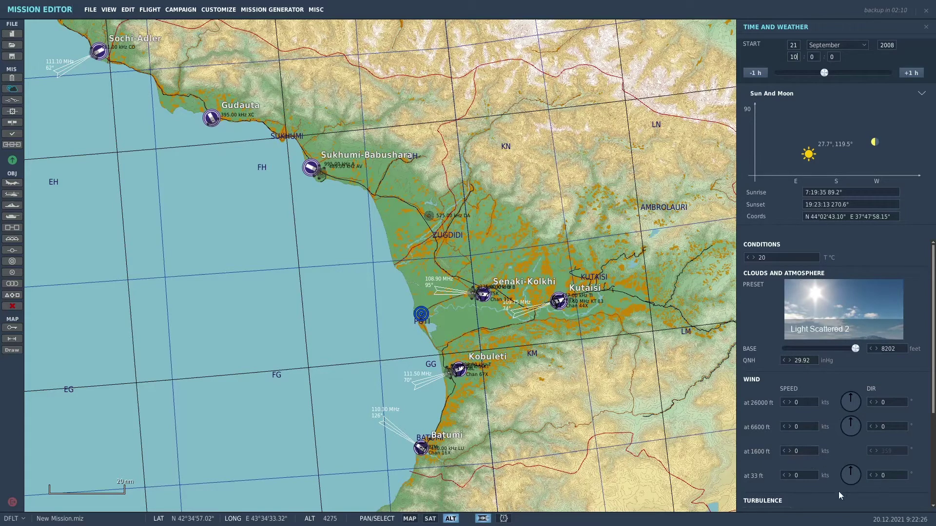
scroll(845, 487, down, 5)
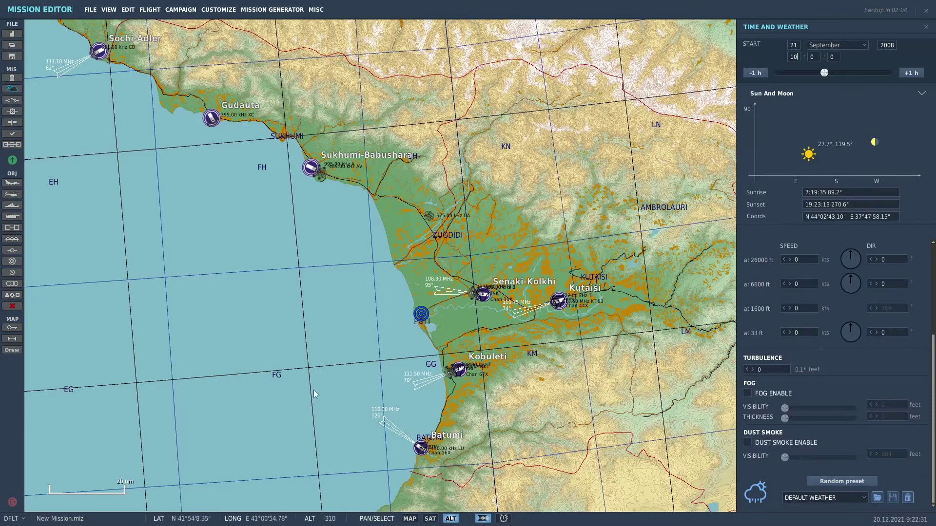
click(927, 28)
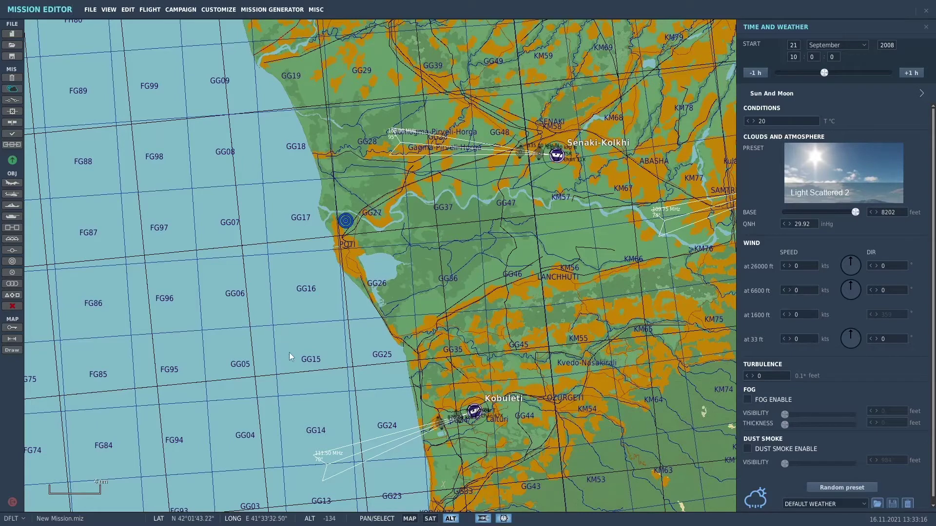
- Start a new USA naval group with the ship type LHA-1 Tarawa and High skill
click(16, 208)
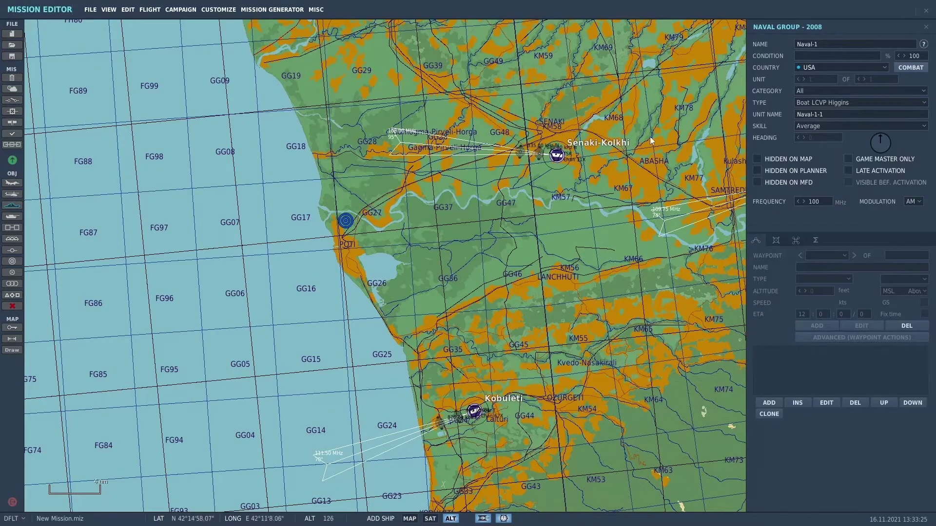
click(923, 103)
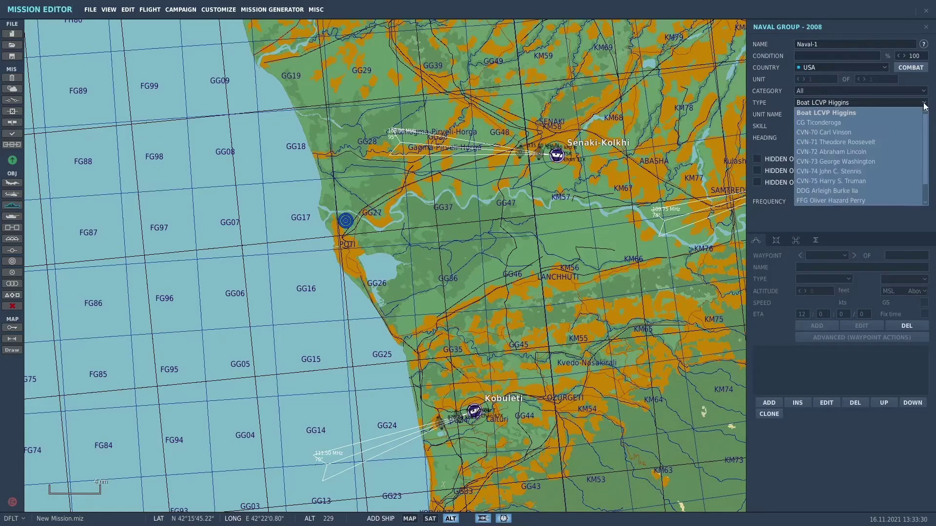
scroll(893, 162, down, 2)
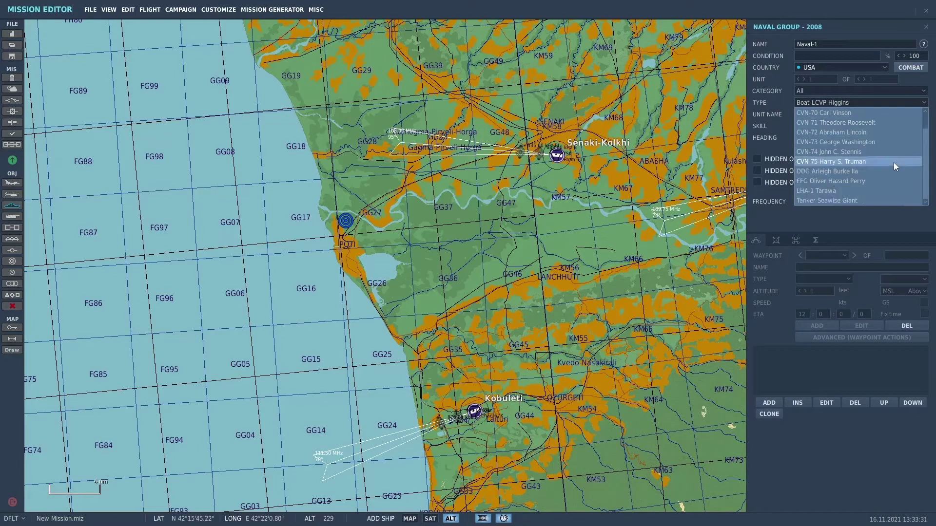
click(872, 191)
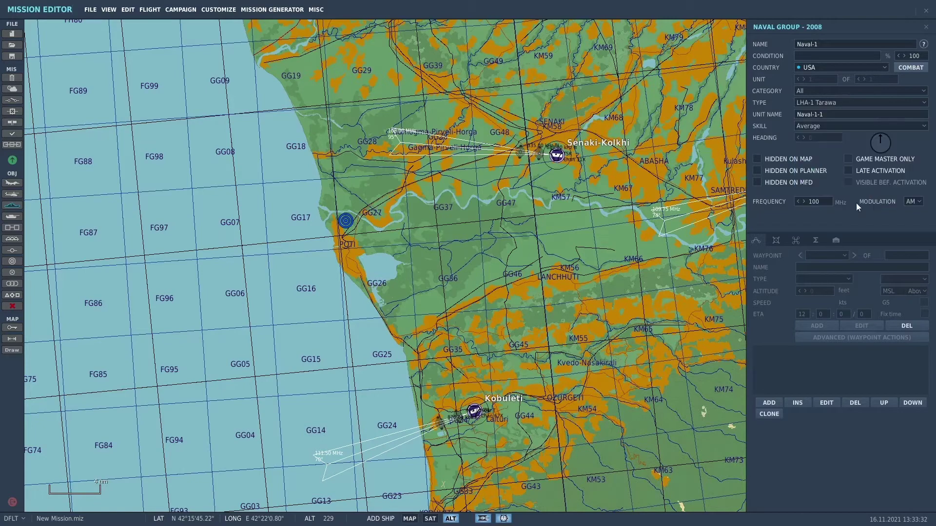
click(923, 126)
click(873, 157)
- Name the naval group USS Tarawa and set its radio frequency to 127.5 MHz
key(BackSpace)
key(BackSpace)
key(BackSpace)
key(BackSpace)
key(BackSpace)
key(BackSpace)
key(BackSpace)
text(USS Tarawa)
- Place USS Tarawa at sea west of Kobuleti and add five waypoints forming a rectangular offshore loop past its starting point
click(265, 473)
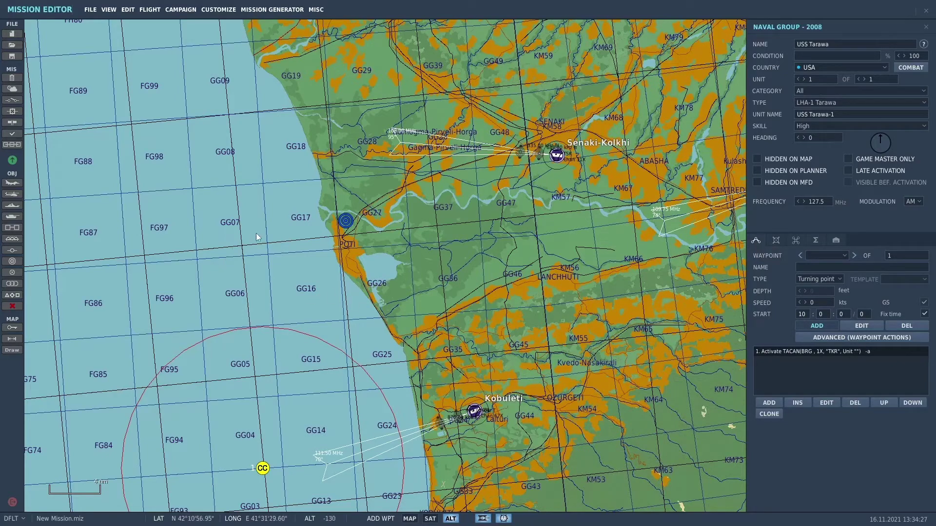
click(242, 122)
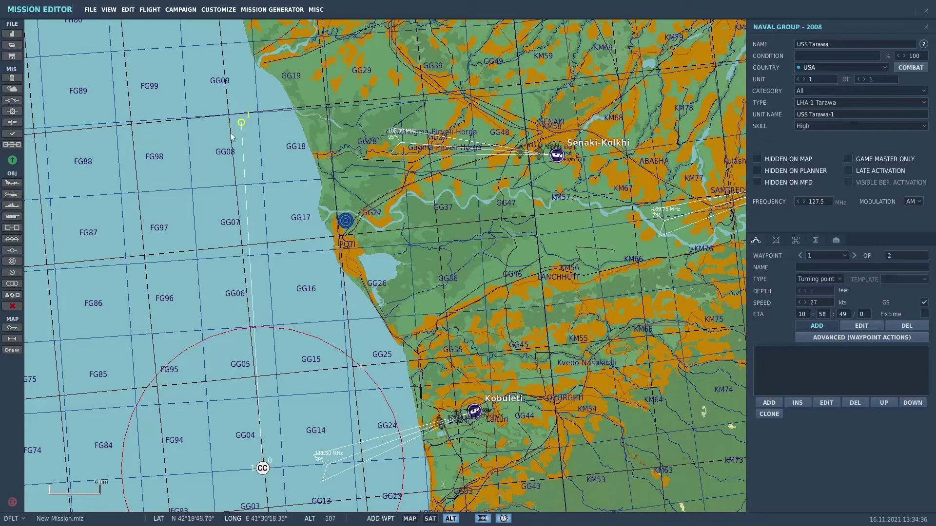
click(112, 121)
click(130, 476)
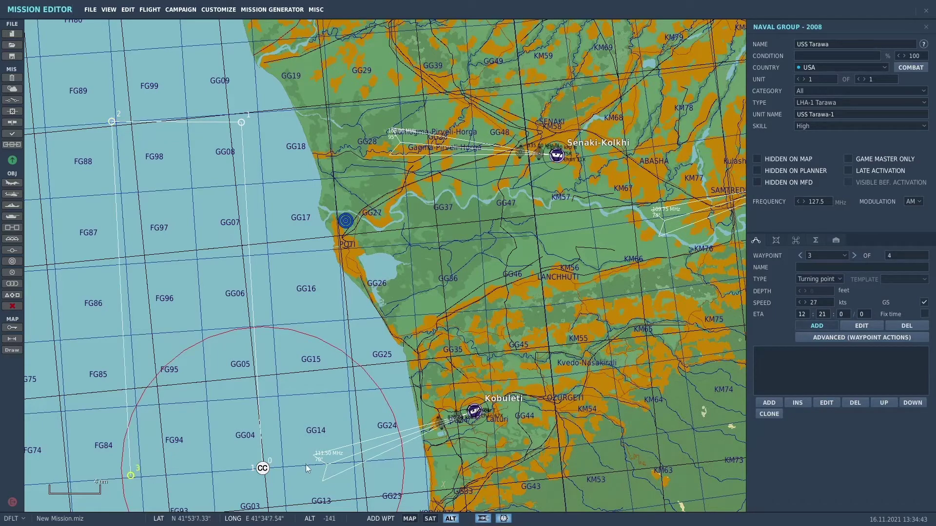
click(271, 469)
click(246, 122)
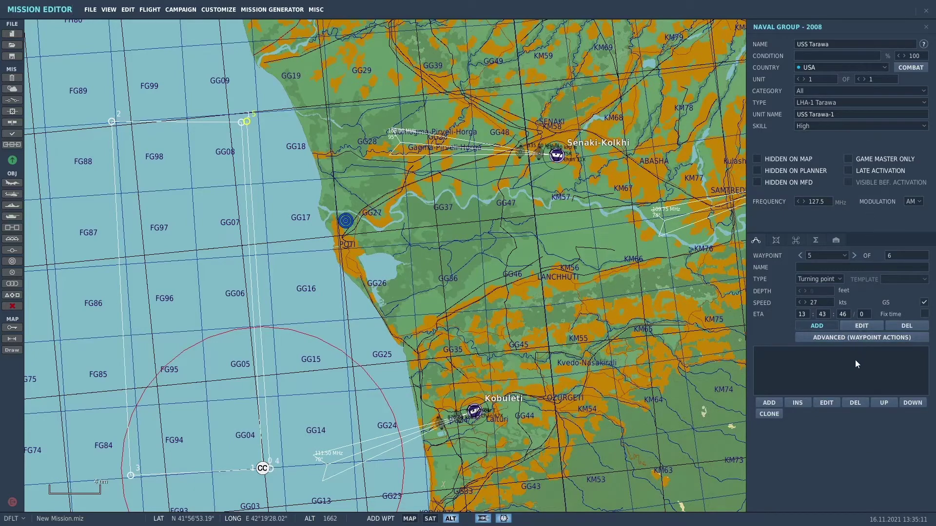
- Set the channel of the Activate TACAN action at the ship's waypoint 0 to 11
click(800, 256)
click(800, 255)
click(800, 256)
click(800, 256)
click(800, 255)
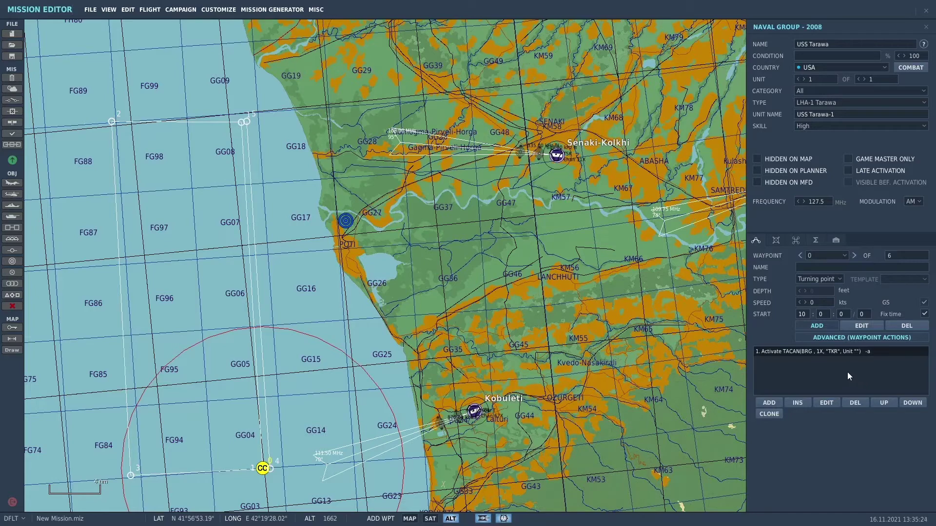
click(827, 404)
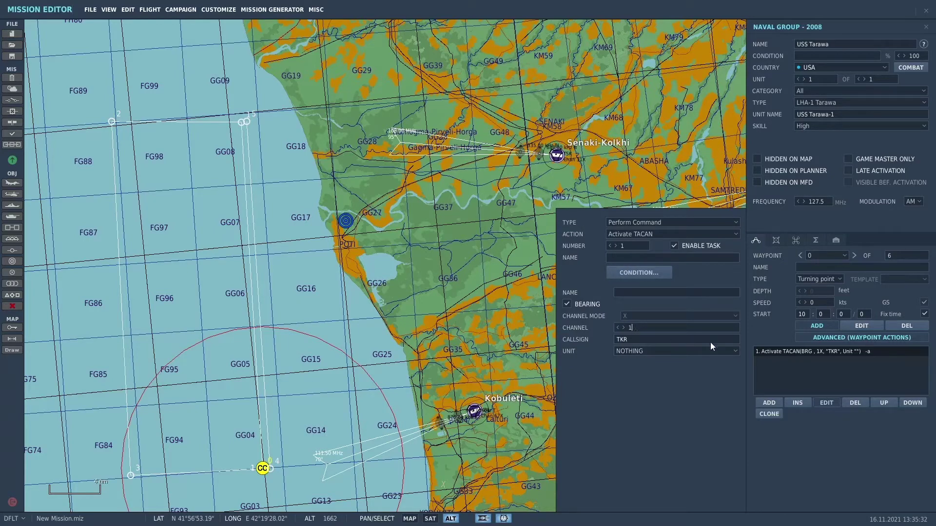
text(1)
- Set the TACAN action's callsign to TAR and assign it to unit USS Tarawa-1
key(BackSpace)
key(BackSpace)
key(BackSpace)
text(TAR)
click(732, 350)
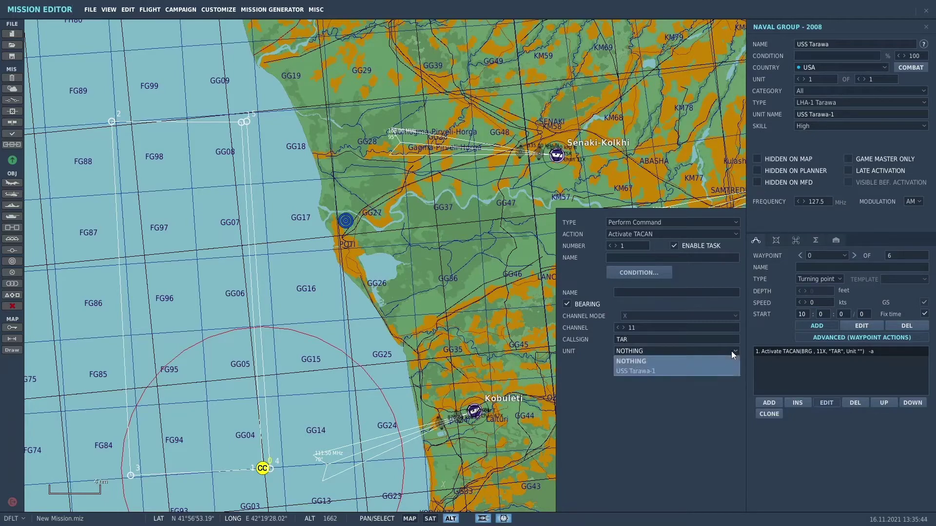
click(686, 371)
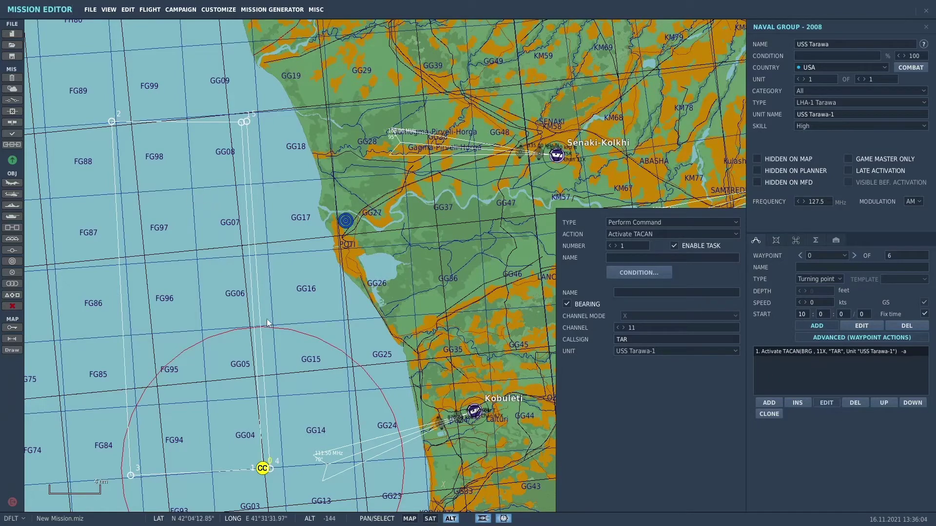
- Start a new USA airplane group for USS Tarawa with aircraft type AV-8B N/A and skill Client
click(279, 270)
scroll(324, 444, up, 2)
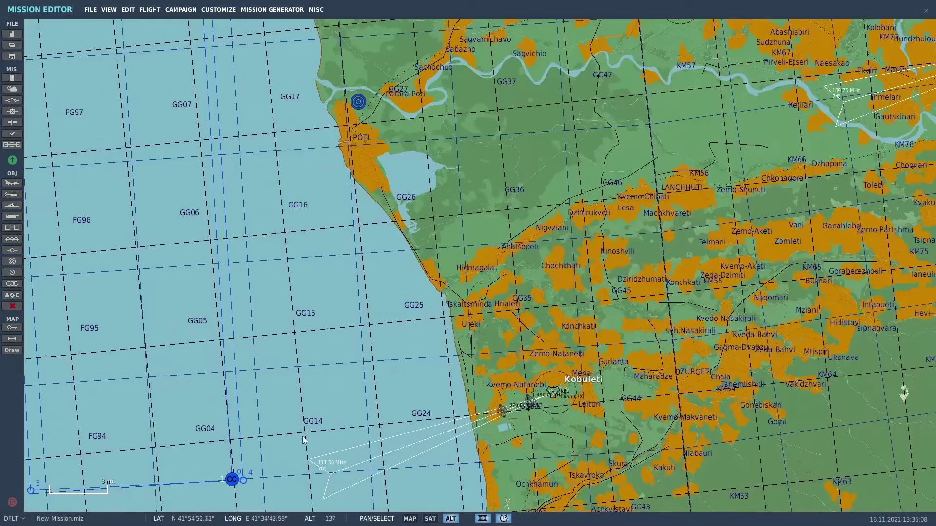
right_drag(293, 443, 568, 169)
scroll(486, 250, up, 5)
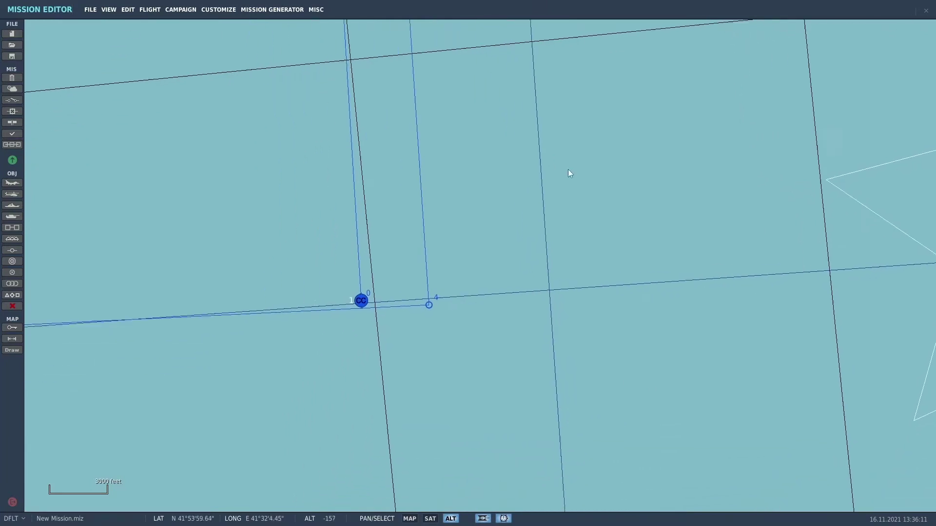
scroll(544, 242, up, 4)
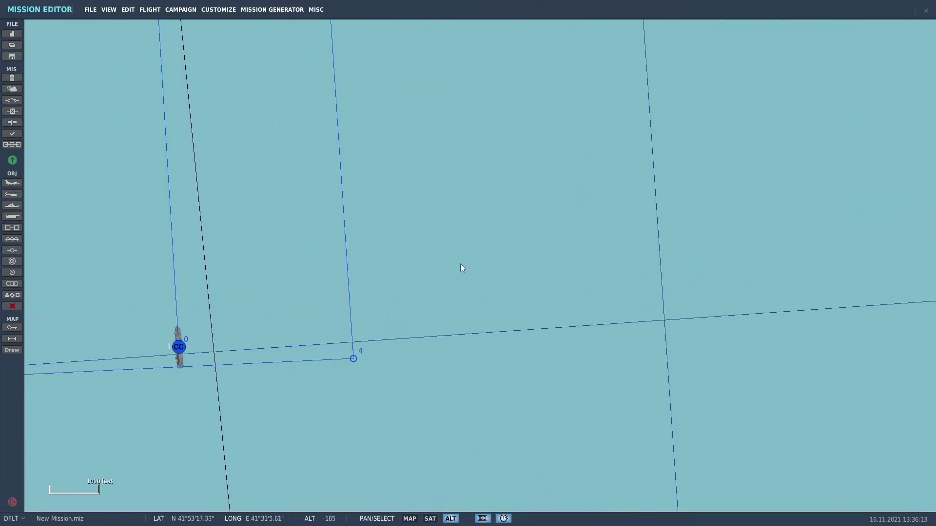
right_drag(463, 269, 611, 201)
scroll(607, 241, up, 2)
scroll(488, 246, up, 3)
right_drag(485, 247, 585, 199)
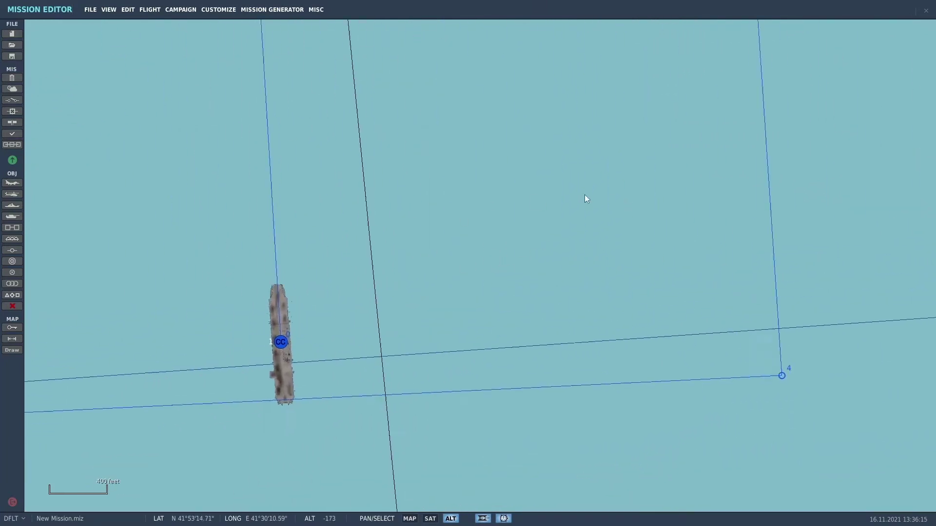
scroll(561, 229, up, 2)
right_drag(534, 219, 666, 138)
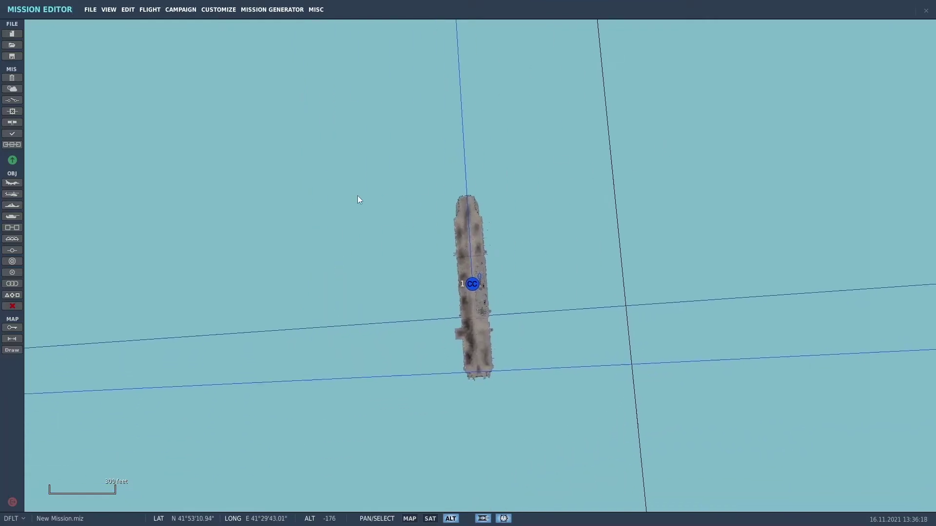
click(12, 184)
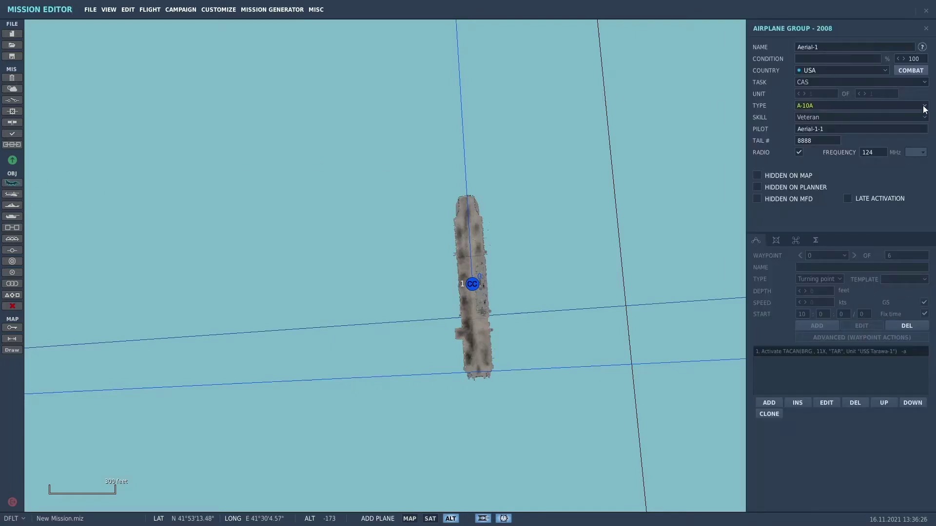
click(850, 106)
click(860, 136)
click(851, 117)
click(856, 176)
- Place the AV-8B on the aft half of USS Tarawa's flight deck
scroll(489, 320, up, 3)
scroll(440, 265, up, 3)
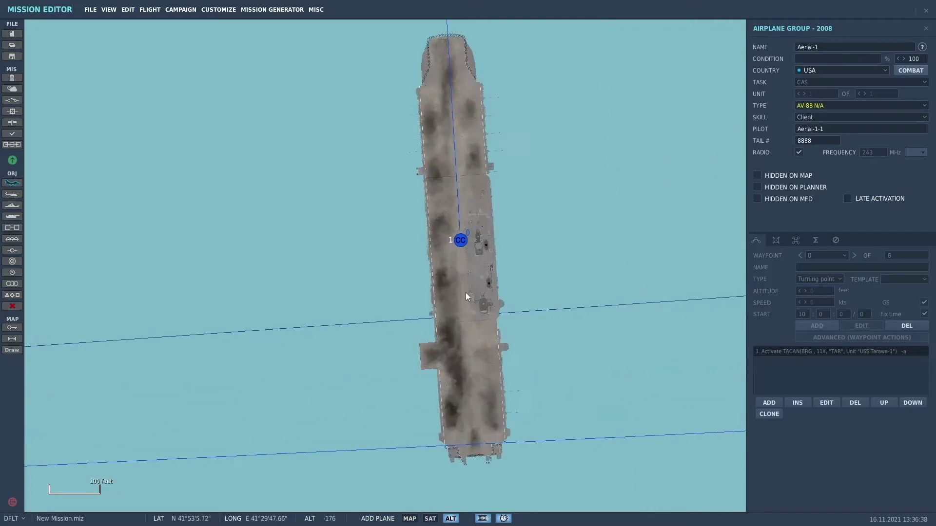
scroll(478, 361, up, 1)
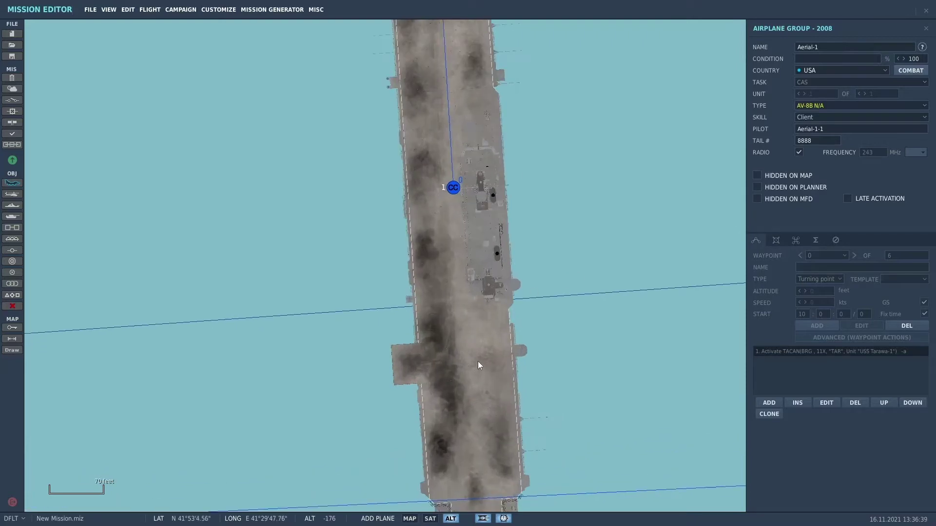
click(483, 339)
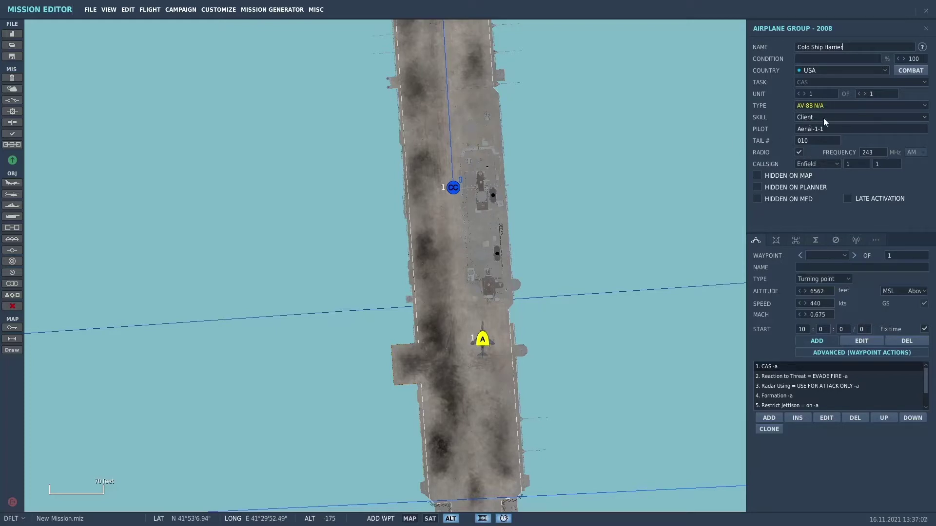
- Name the airplane group Cold Ship Harrier and its pilot Dragonfly
key(BackSpace)
key(BackSpace)
key(BackSpace)
key(BackSpace)
key(BackSpace)
key(BackSpace)
key(BackSpace)
key(BackSpace)
key(BackSpace)
key(BackSpace)
text(Dragonfly)
- Add the Harrier's waypoint 1 over the sea north of USS Tarawa, west of Poti
click(814, 342)
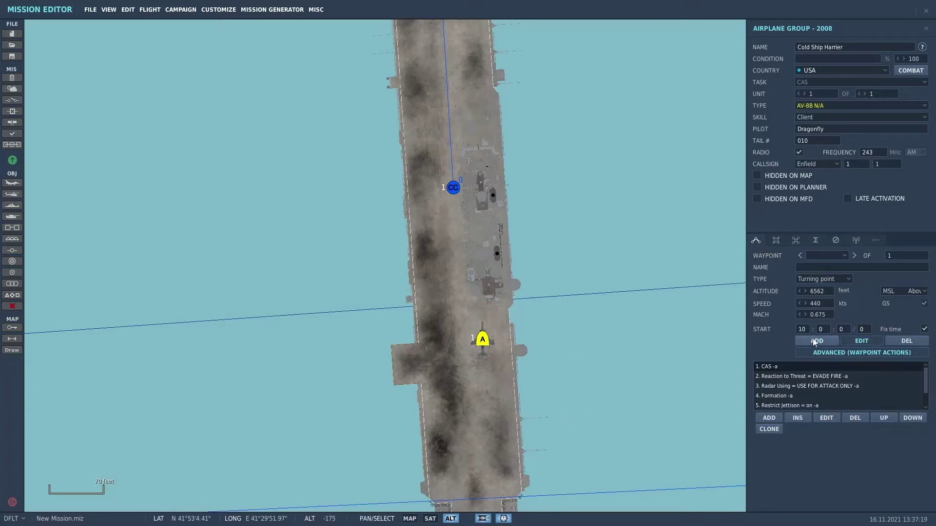
click(812, 339)
scroll(585, 194, down, 5)
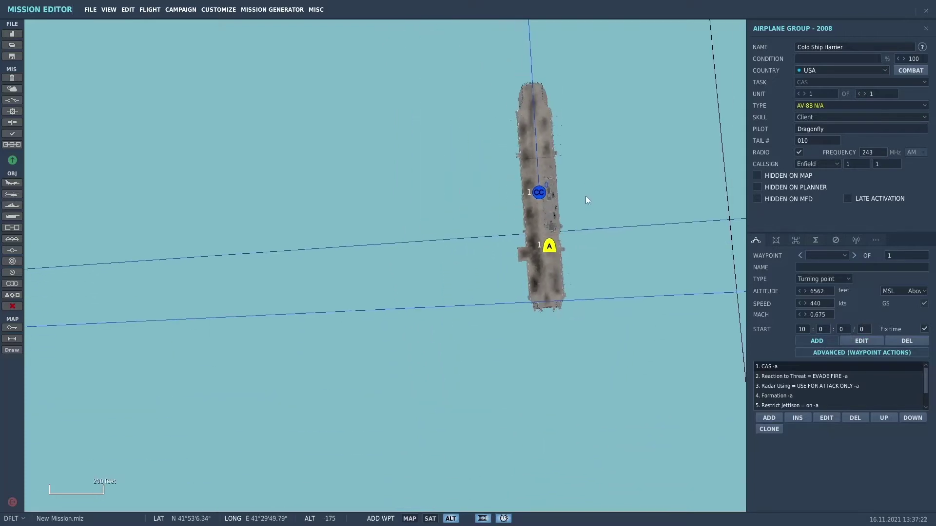
scroll(585, 194, down, 3)
right_drag(618, 121, 439, 307)
scroll(579, 281, down, 1)
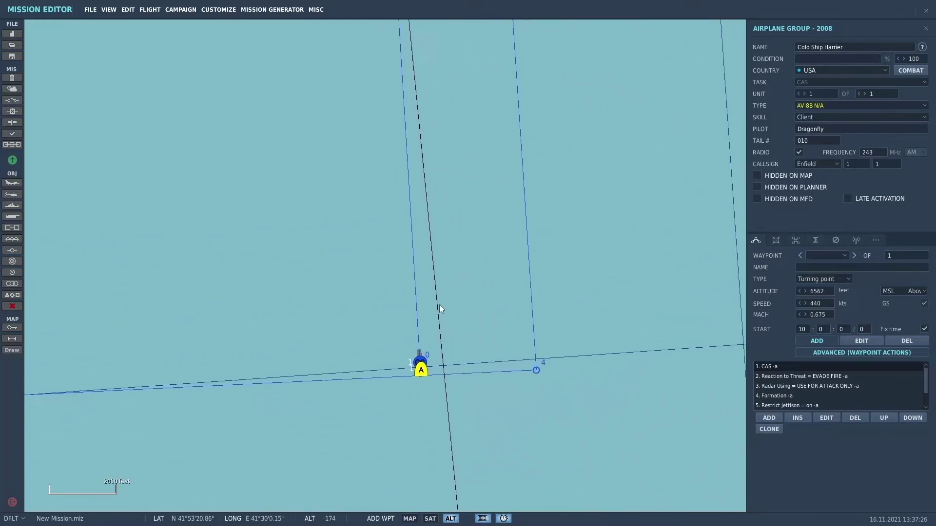
scroll(465, 276, down, 1)
scroll(464, 275, down, 2)
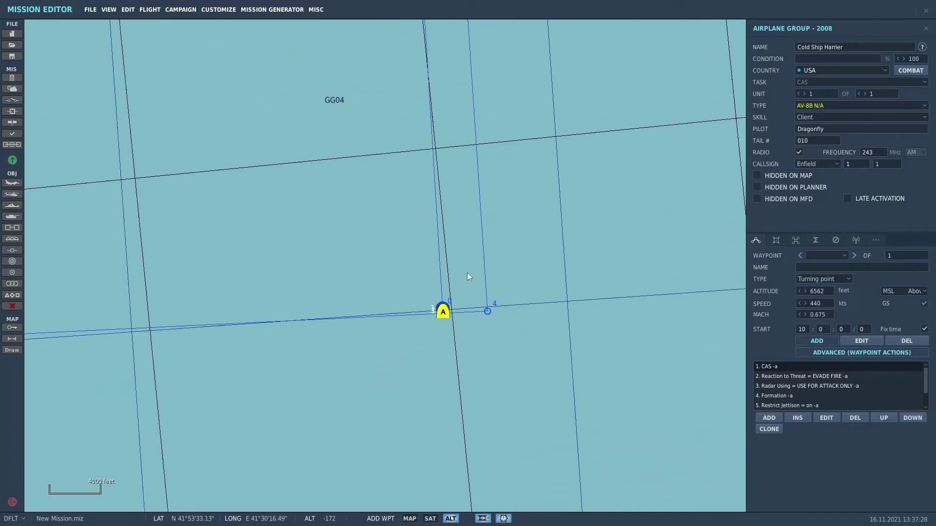
right_drag(467, 273, 419, 353)
scroll(475, 231, down, 1)
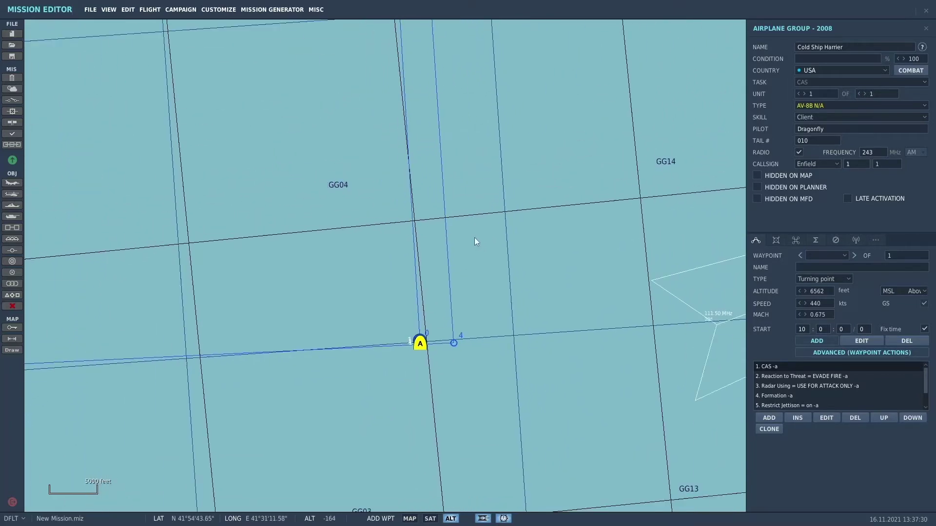
right_drag(527, 247, 535, 350)
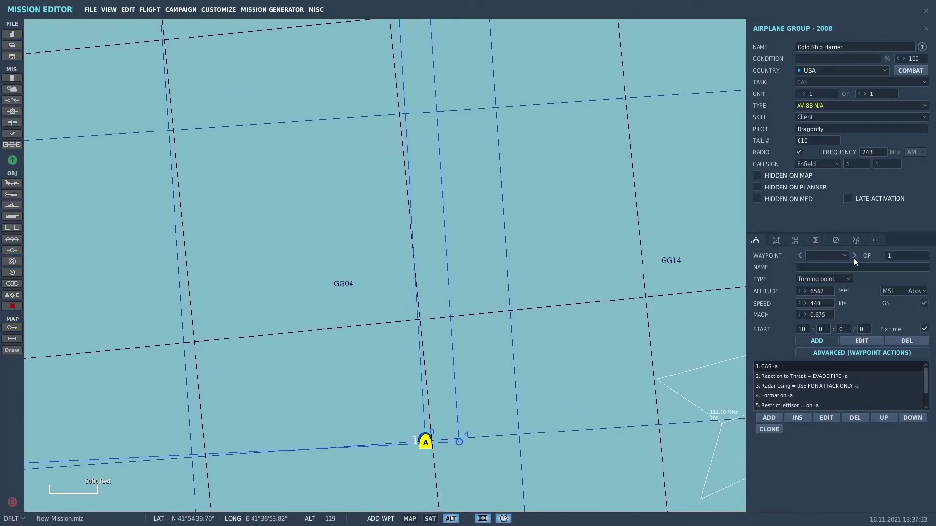
scroll(492, 143, down, 3)
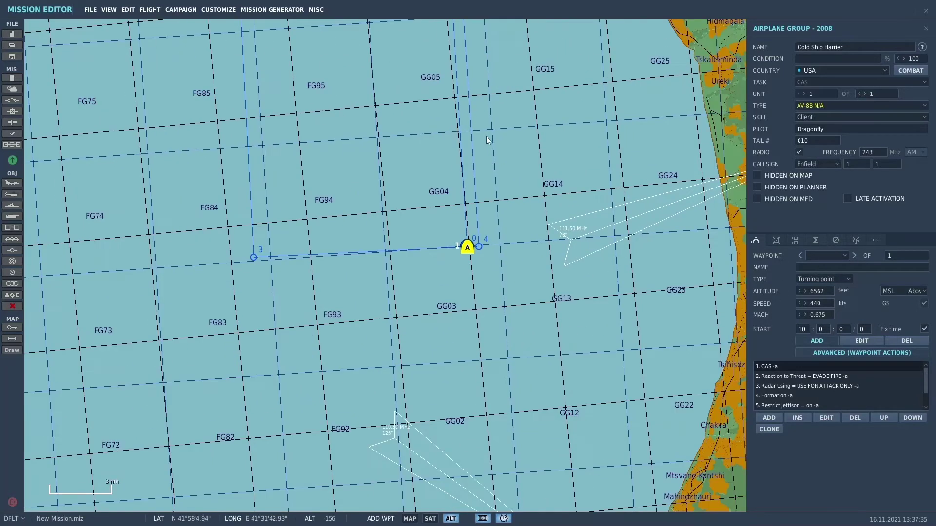
right_drag(487, 140, 482, 286)
scroll(566, 231, down, 1)
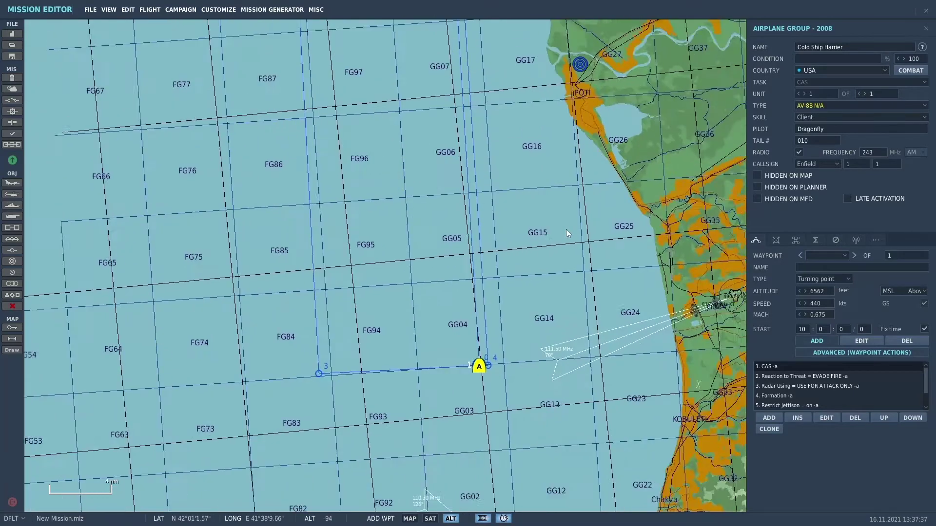
scroll(566, 229, down, 1)
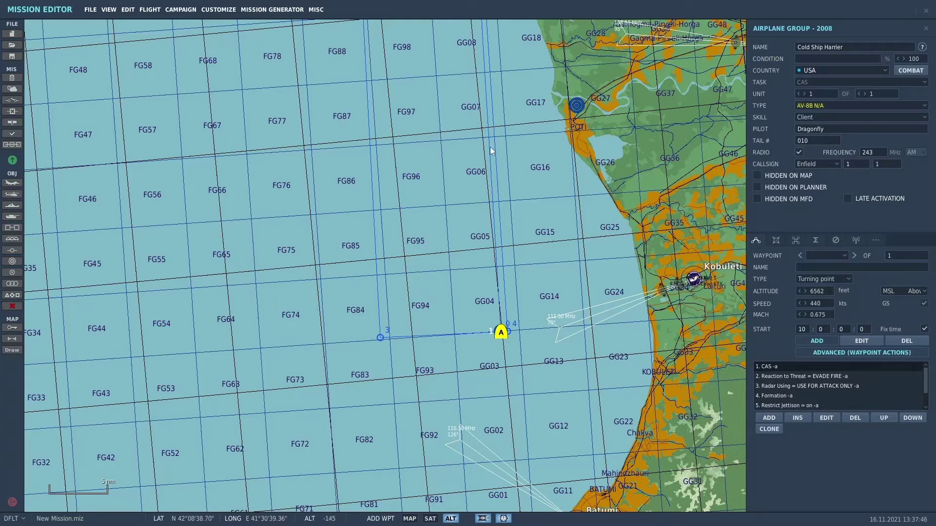
click(490, 106)
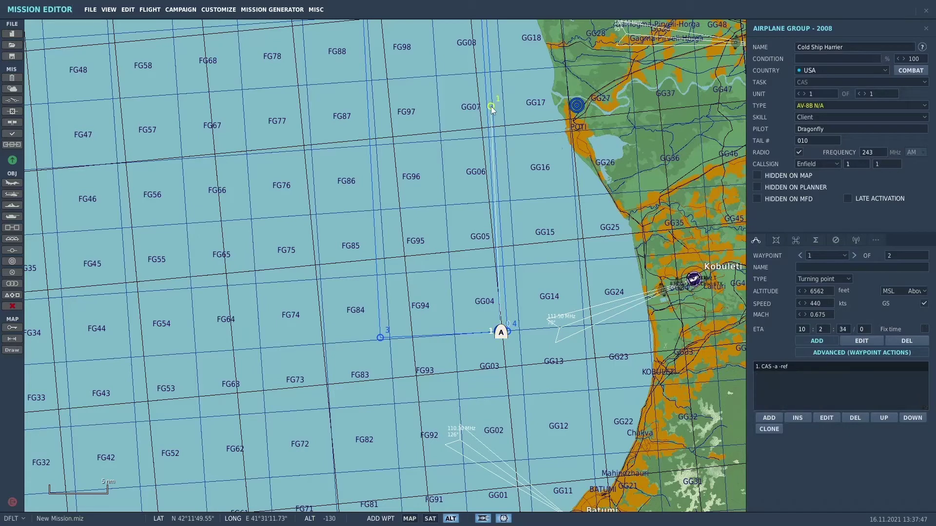
- Add waypoint 2 southwest of Samtredia, waypoint 3 farther southeast near KM76, and waypoint 4 east of Kobuleti
right_drag(584, 208, 376, 238)
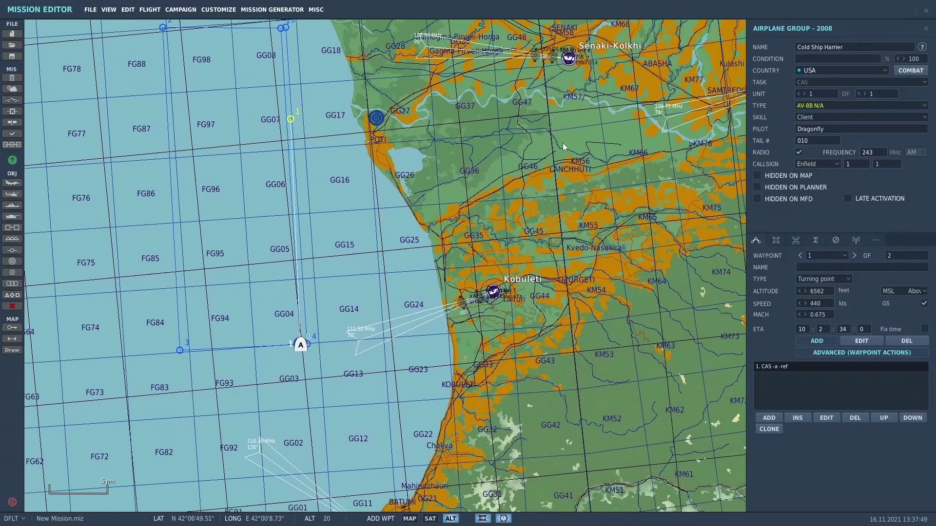
click(637, 110)
click(702, 164)
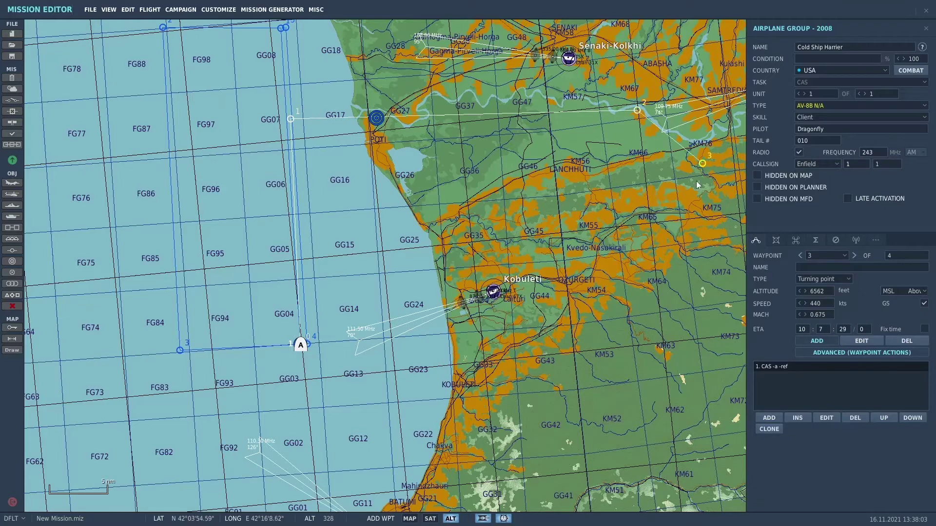
click(621, 263)
- Add waypoint 5 over the sea just northeast of USS Tarawa to bring the Harrier's route back
right_drag(332, 376, 388, 213)
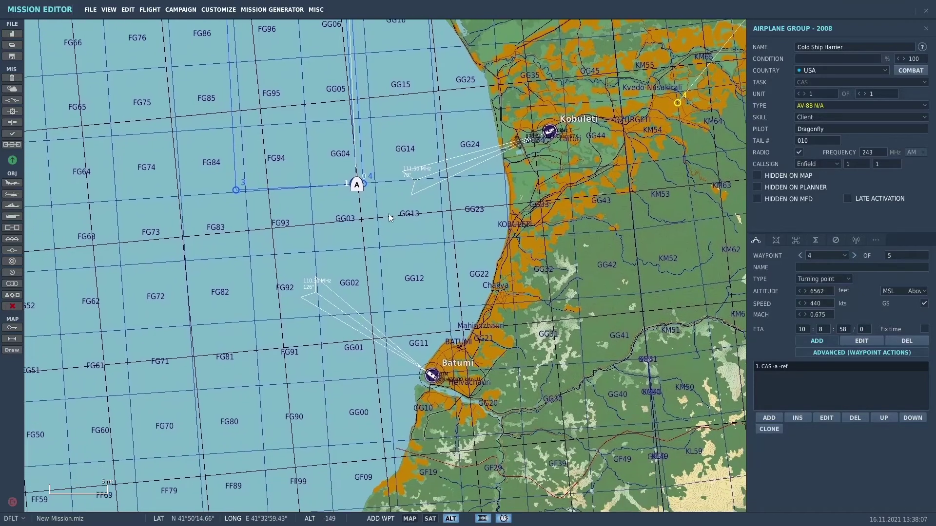
scroll(388, 214, up, 3)
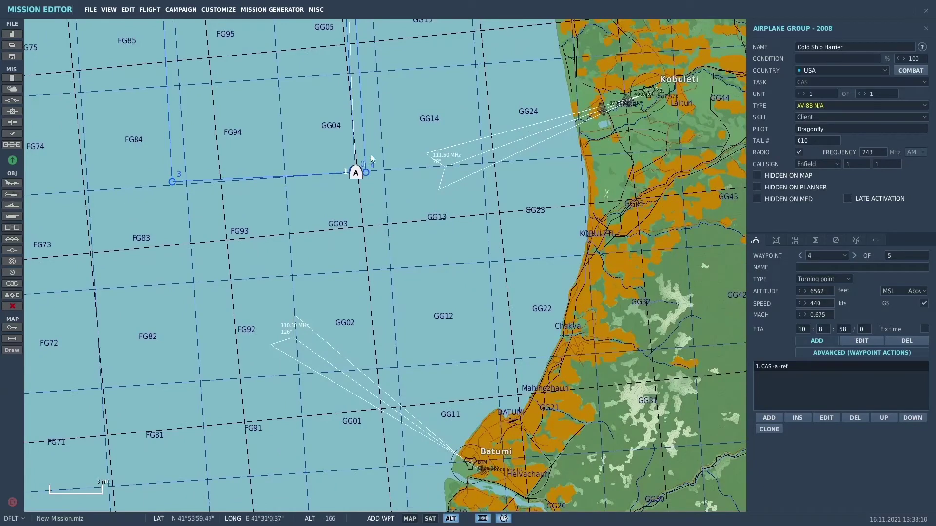
click(371, 154)
- Set the Harrier group's callsign to Colt and select waypoint 0 of its route
click(836, 164)
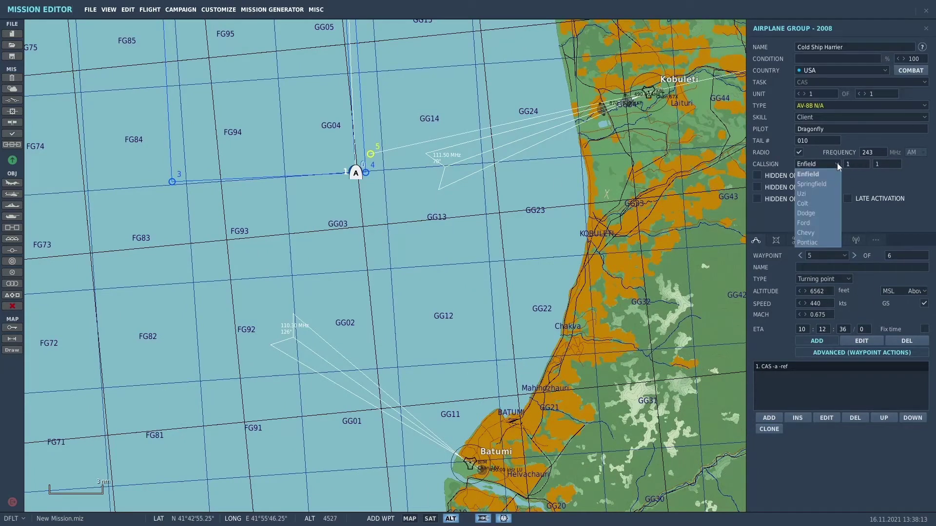
click(823, 203)
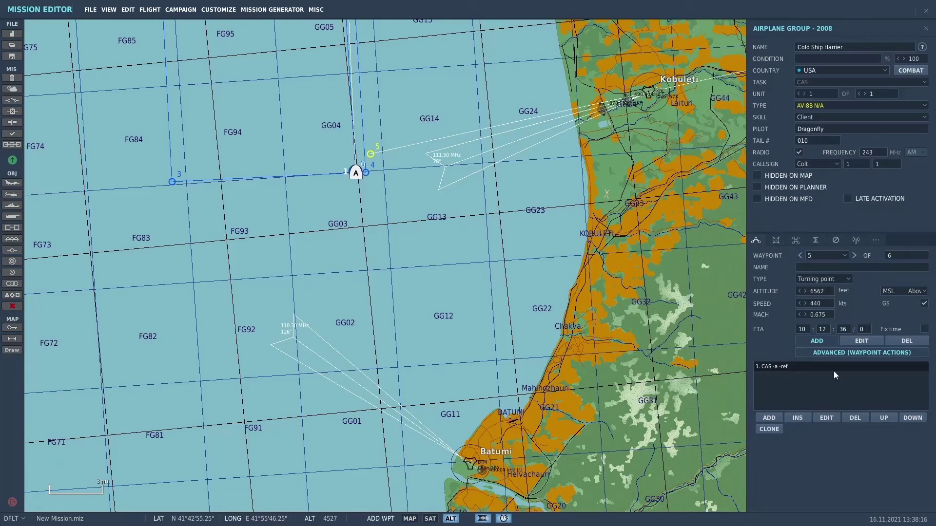
click(800, 256)
click(800, 256)
click(800, 255)
click(801, 255)
click(801, 255)
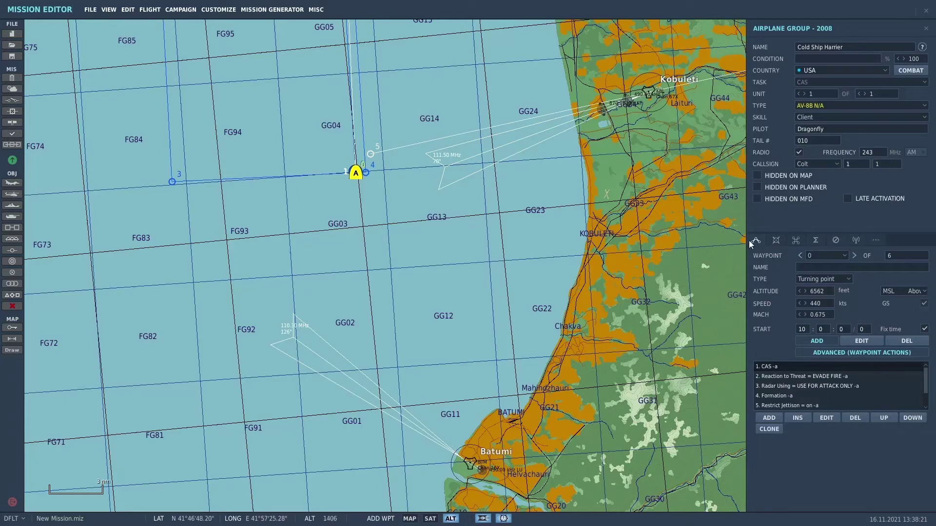
- Examine the area northeast of waypoint 3 for the road bridge over the river north of Dapnari
right_drag(572, 252, 347, 308)
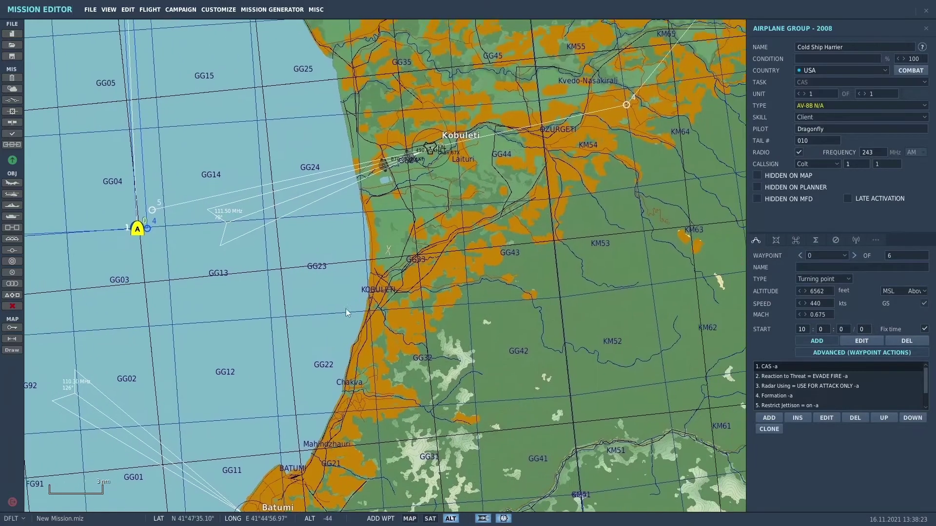
right_drag(589, 268, 462, 291)
scroll(466, 289, down, 3)
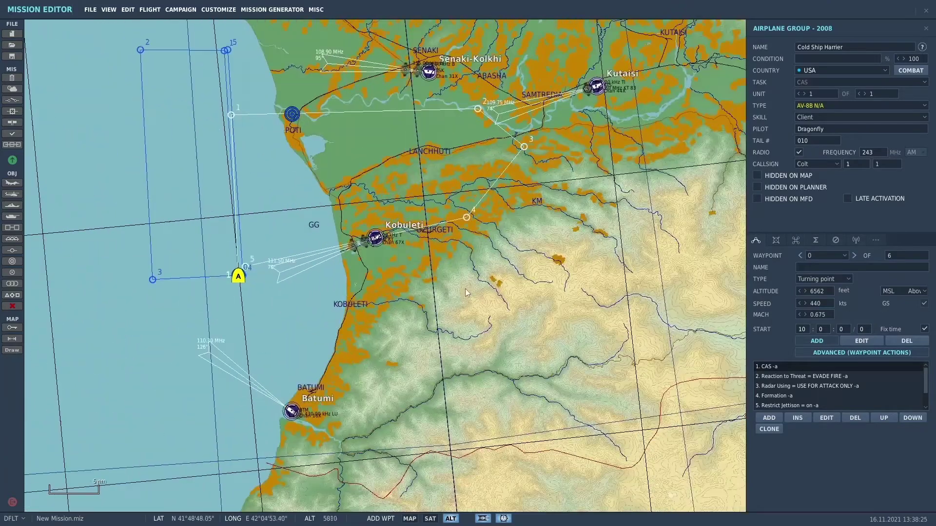
right_drag(553, 257, 469, 371)
scroll(498, 331, up, 2)
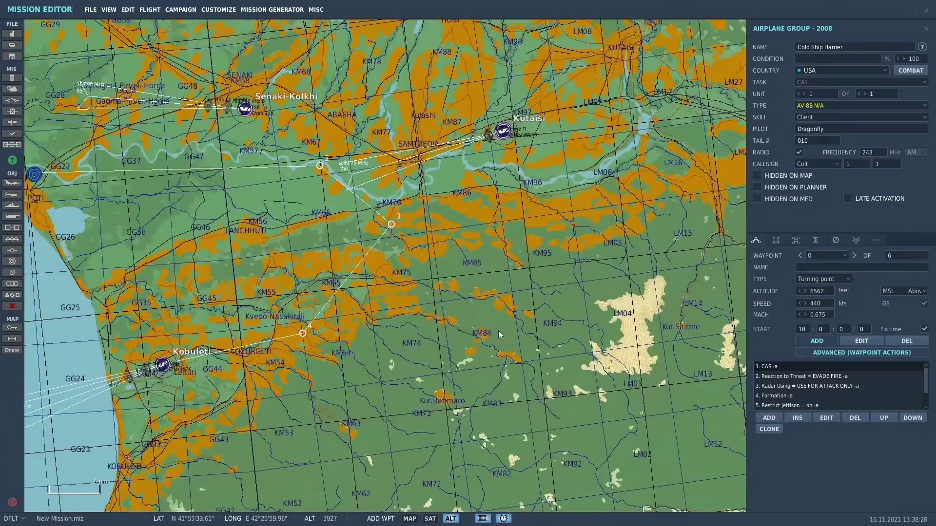
right_drag(510, 276, 552, 405)
scroll(553, 404, up, 2)
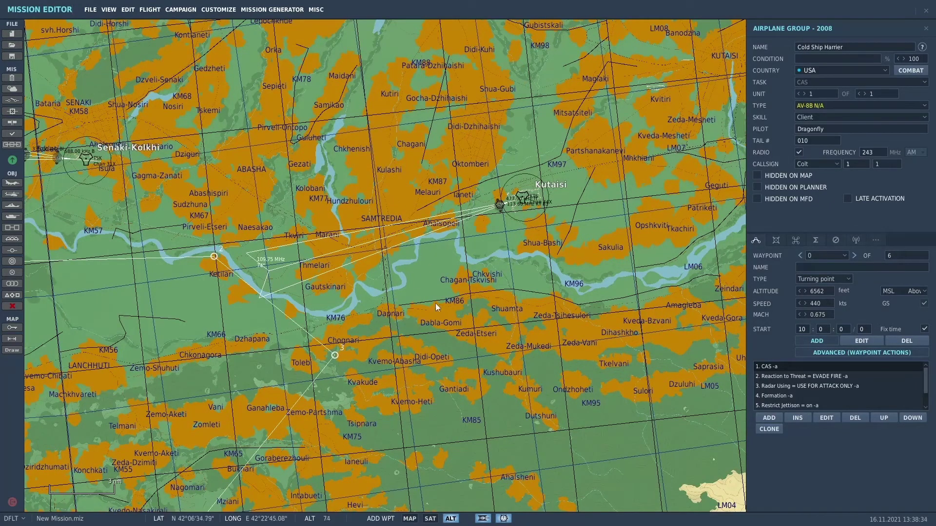
scroll(431, 302, up, 1)
scroll(413, 293, up, 3)
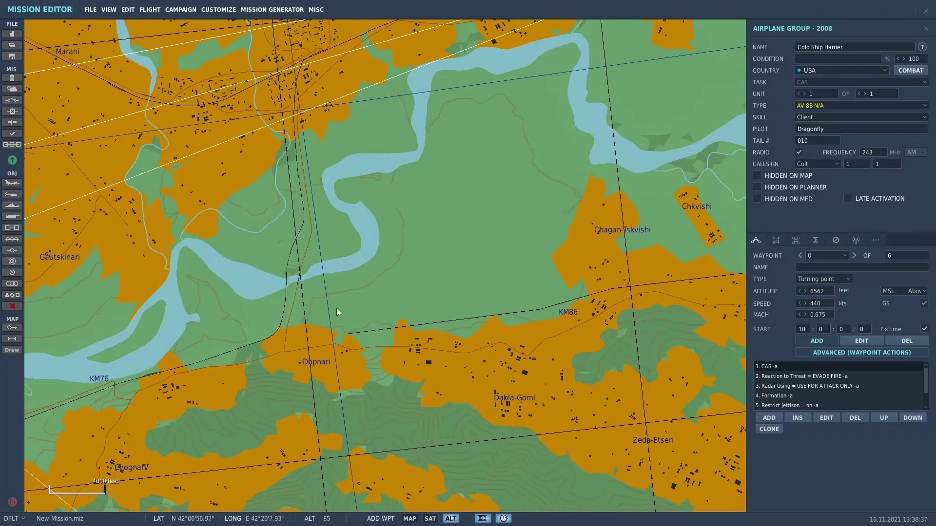
scroll(322, 310, up, 3)
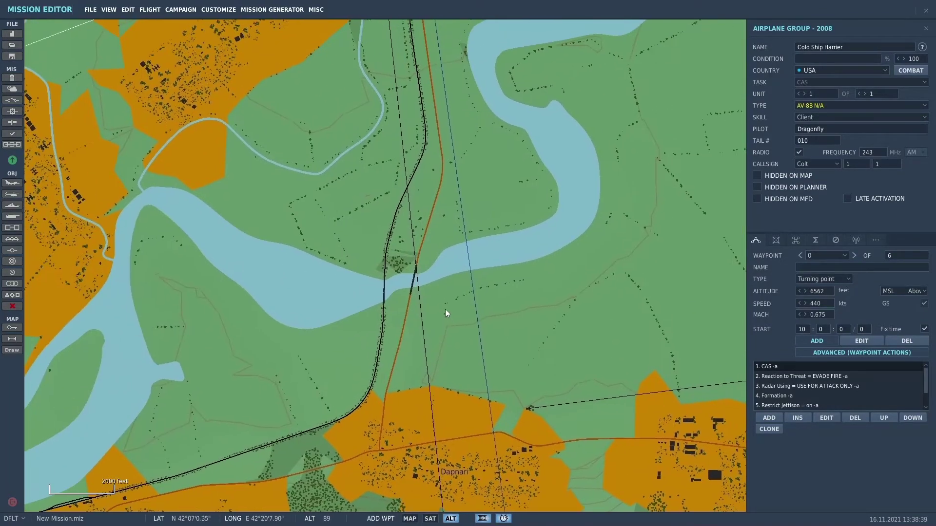
scroll(446, 309, up, 3)
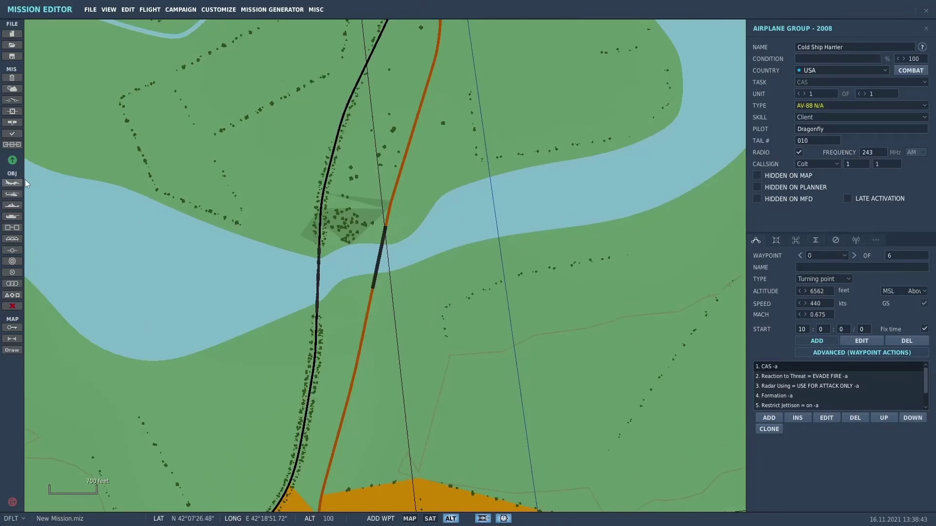
- Start a new ground vehicle group for Russia with skill Random
click(13, 217)
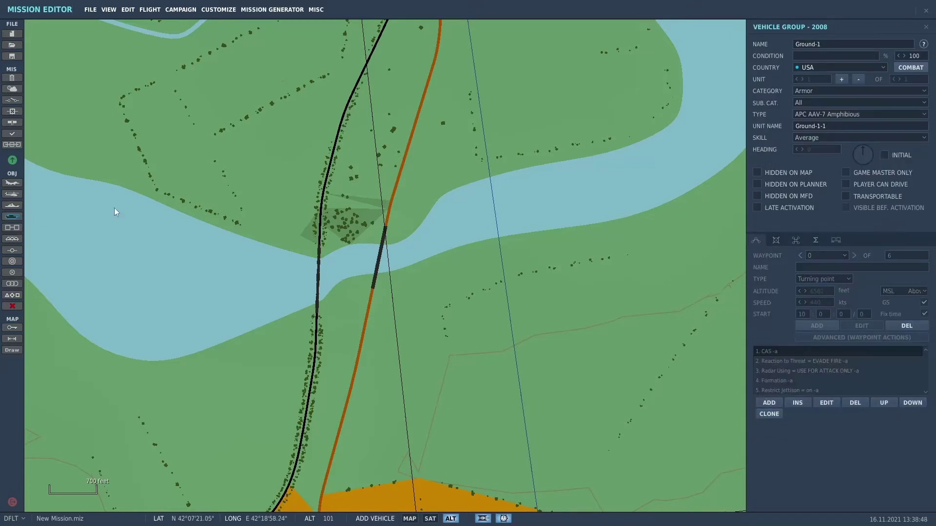
click(883, 67)
click(844, 90)
click(927, 140)
click(855, 187)
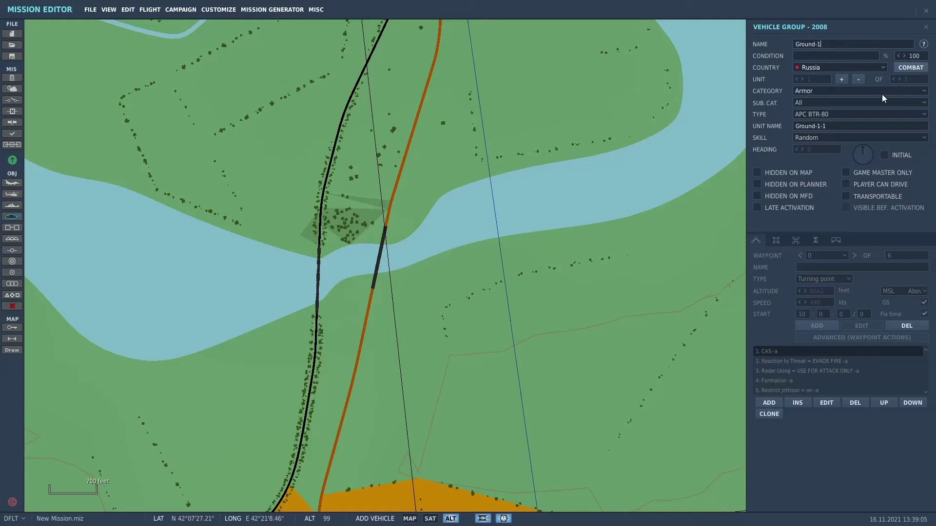
- Name the vehicle group Red Bridge Guard and set its unit type to MBT T-72B
key(BackSpace)
key(BackSpace)
key(BackSpace)
key(BackSpace)
key(BackSpace)
key(BackSpace)
key(BackSpace)
key(BackSpace)
text(Red Bridge Guard)
click(907, 114)
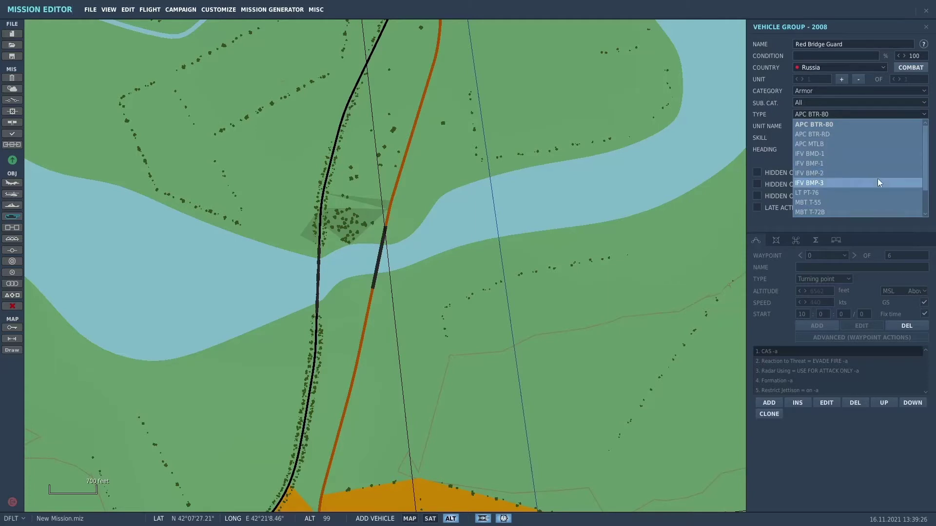
click(872, 214)
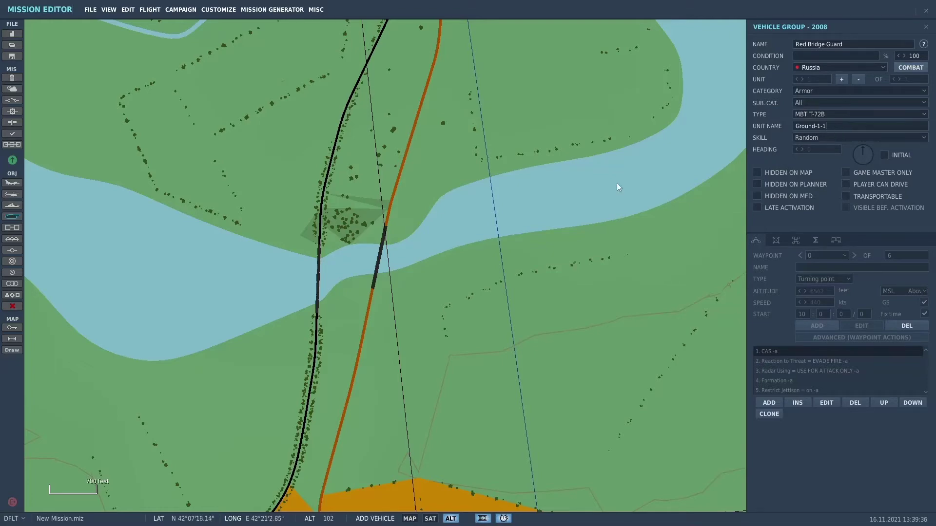
- Place the T-72B on the river's north bank east of the road bridge and turn it to heading 207
scroll(432, 204, up, 2)
scroll(433, 207, up, 1)
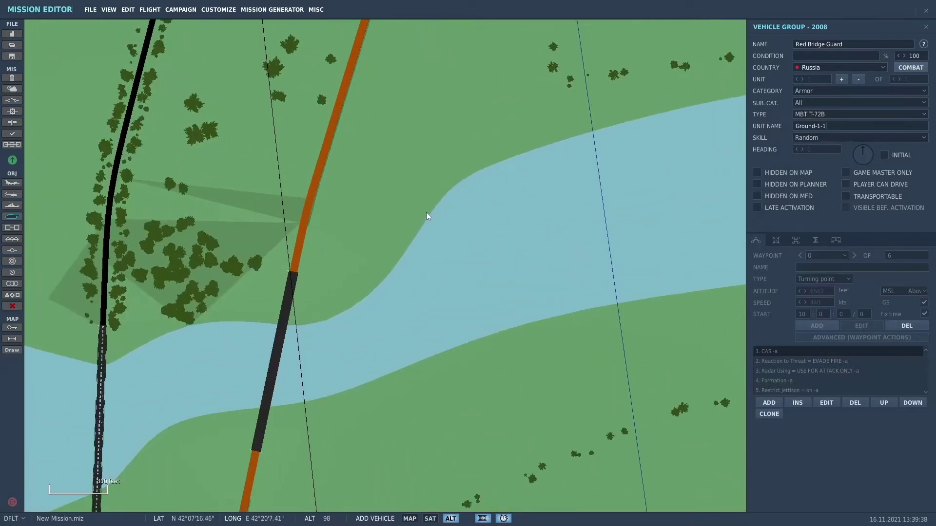
click(433, 178)
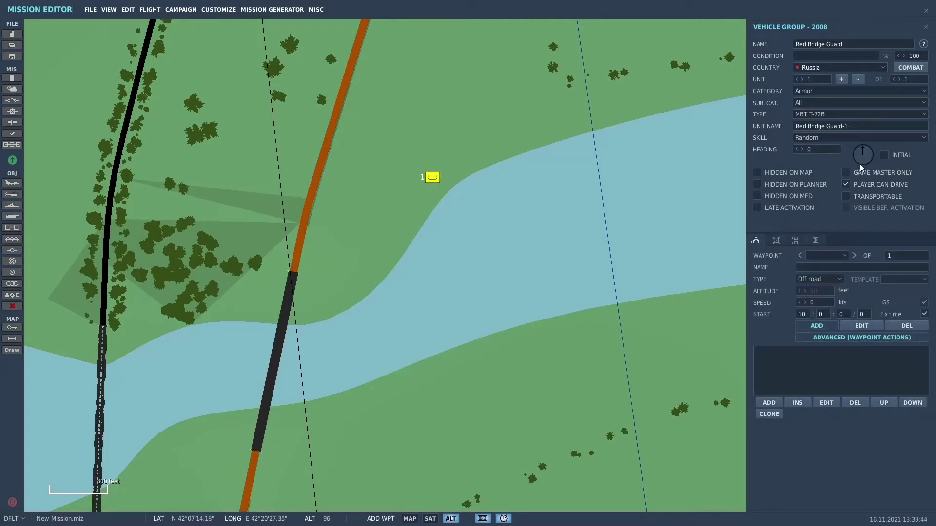
drag(863, 154, 855, 171)
- Increase the Red Bridge Guard group to four units
click(899, 79)
click(900, 79)
click(899, 79)
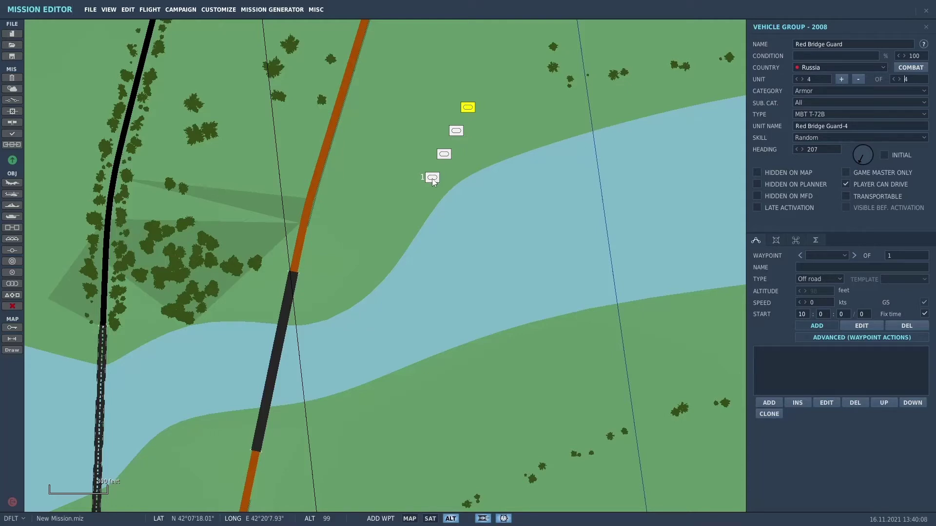
- Spread the four tanks north of the bridge, with unit 2 west of the road and units 1, 3 and 4 east of it
click(850, 326)
mouse_move(434, 178)
mouse_down()
mouse_move(407, 169)
mouse_move(430, 183)
mouse_up()
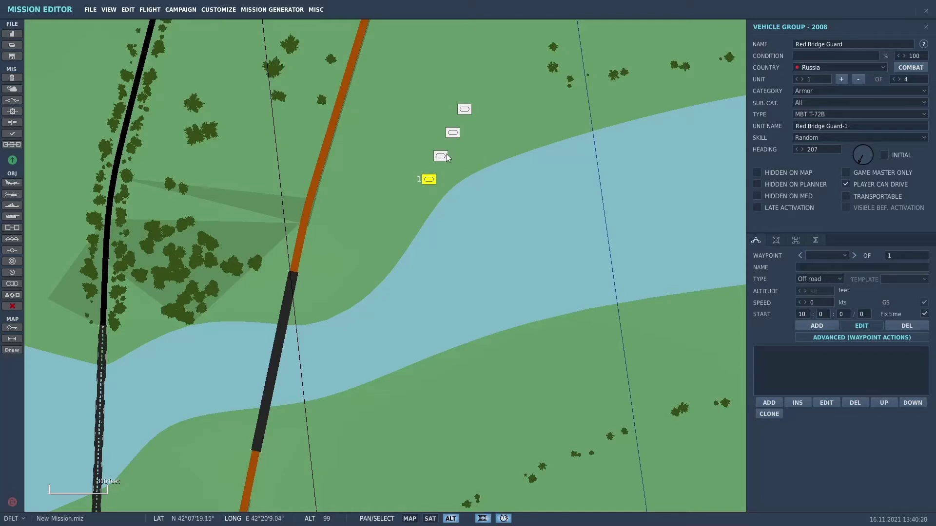
drag(447, 155, 258, 150)
drag(455, 133, 342, 216)
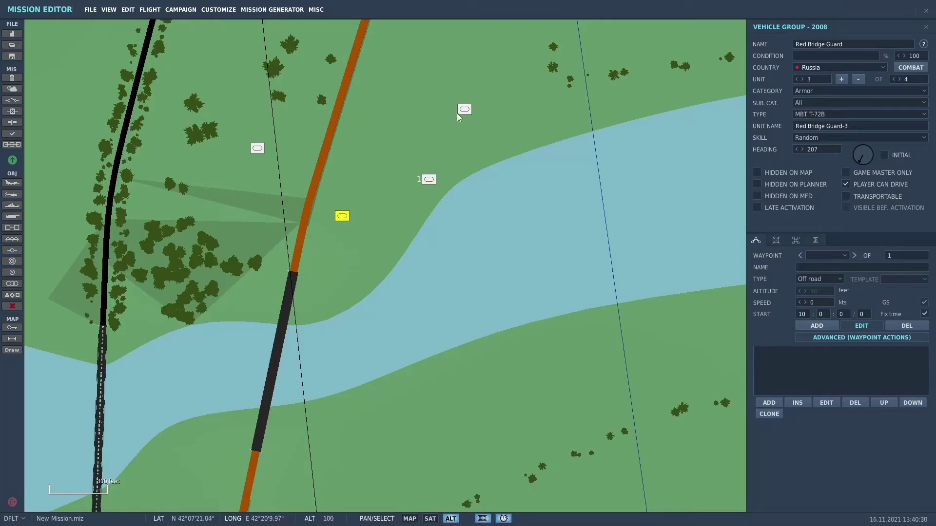
drag(458, 112, 400, 59)
- Change unit 2 of Red Bridge Guard to the Armoured Personel Carrier subcategory with type APC BTR-80
click(804, 79)
click(925, 103)
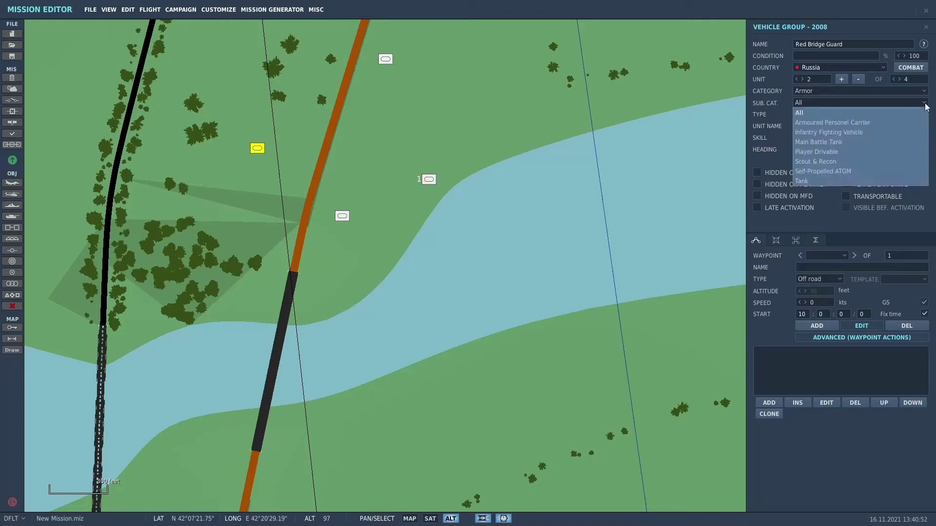
click(894, 122)
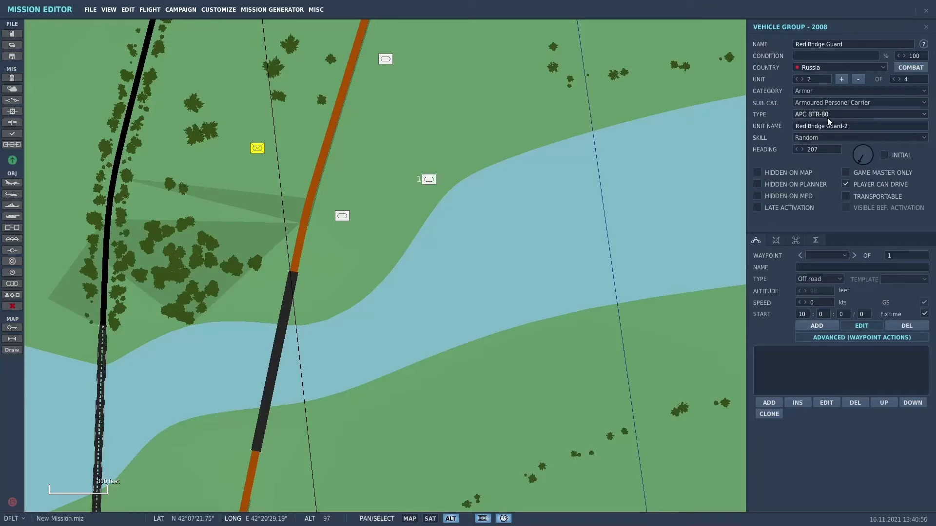
- Change unit 3 of Red Bridge Guard to the Armoured Personel Carrier subcategory with type APC MTLB
click(804, 80)
click(859, 103)
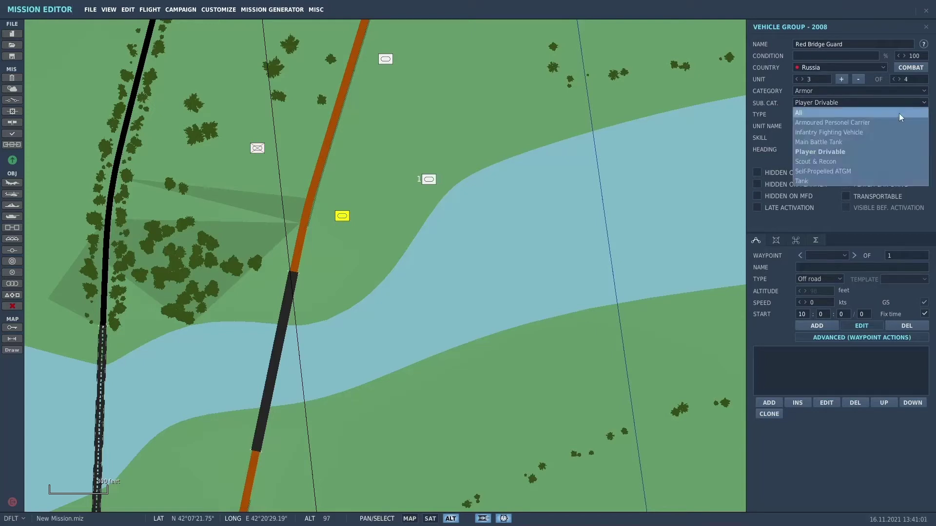
click(886, 124)
click(928, 115)
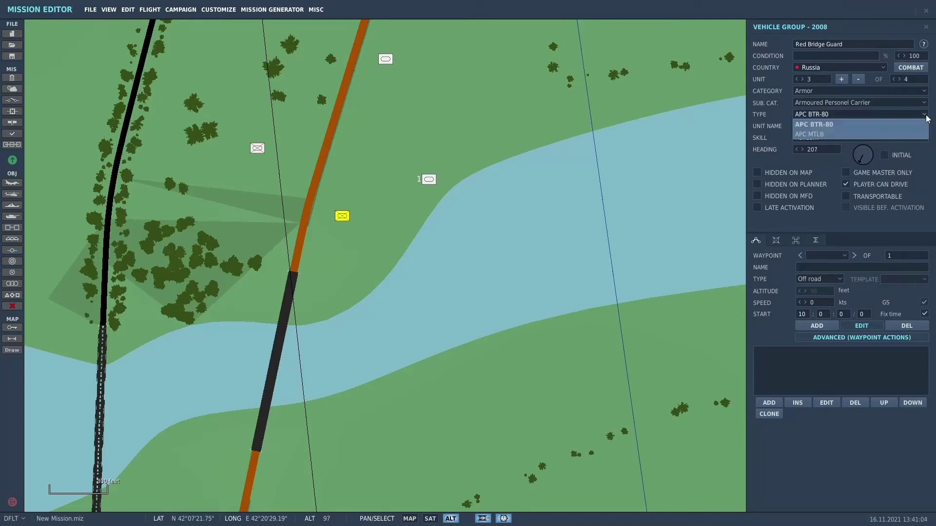
click(877, 134)
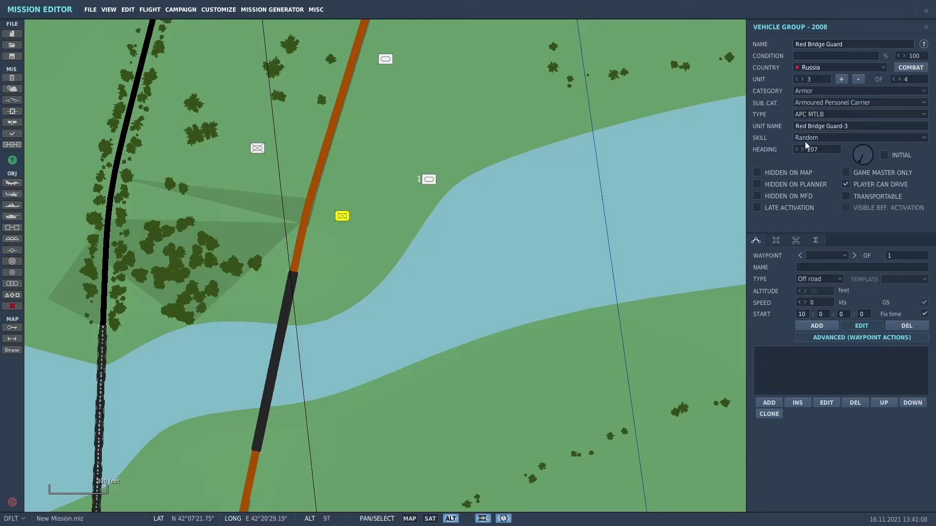
- Change unit 4 of Red Bridge Guard to subcategory All with type APC BTR-80
click(803, 79)
click(924, 103)
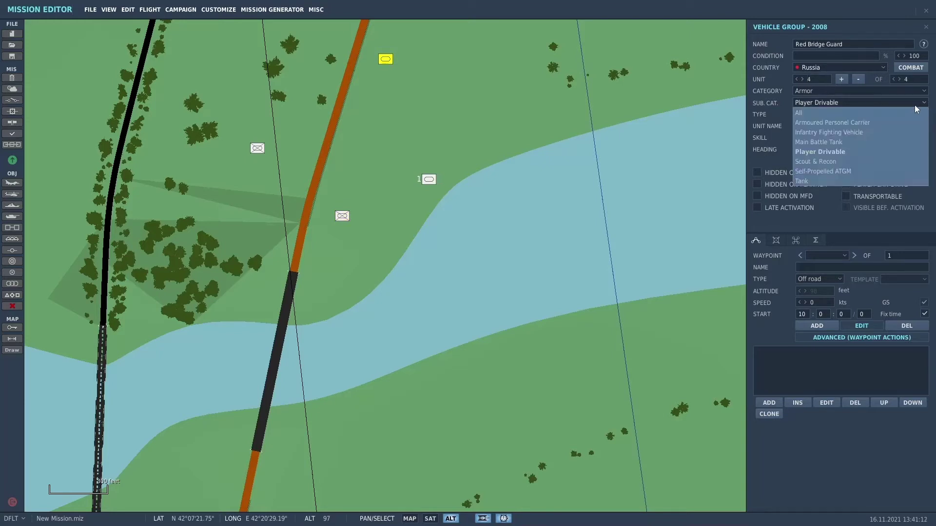
click(921, 109)
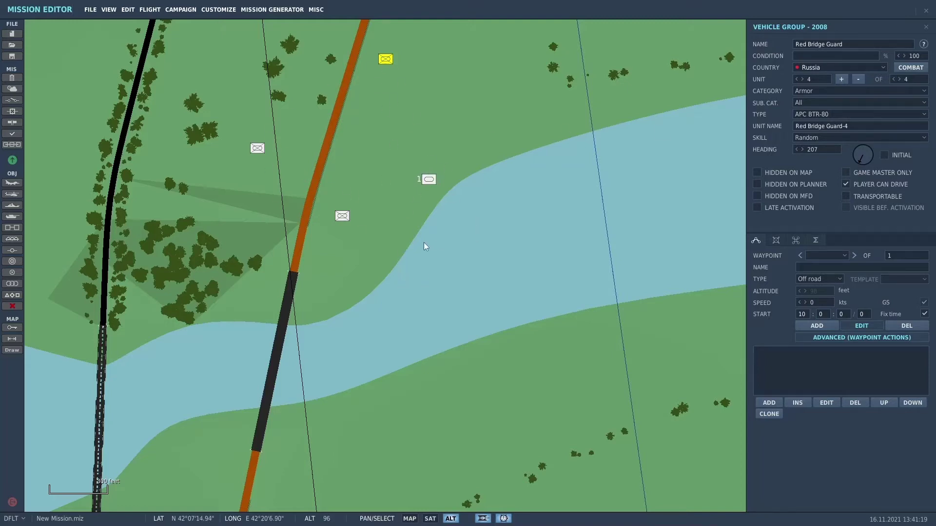
- Select the Cold Ship Harrier's waypoint 1 off the coast west of Poti and name it Ingress
scroll(449, 252, down, 5)
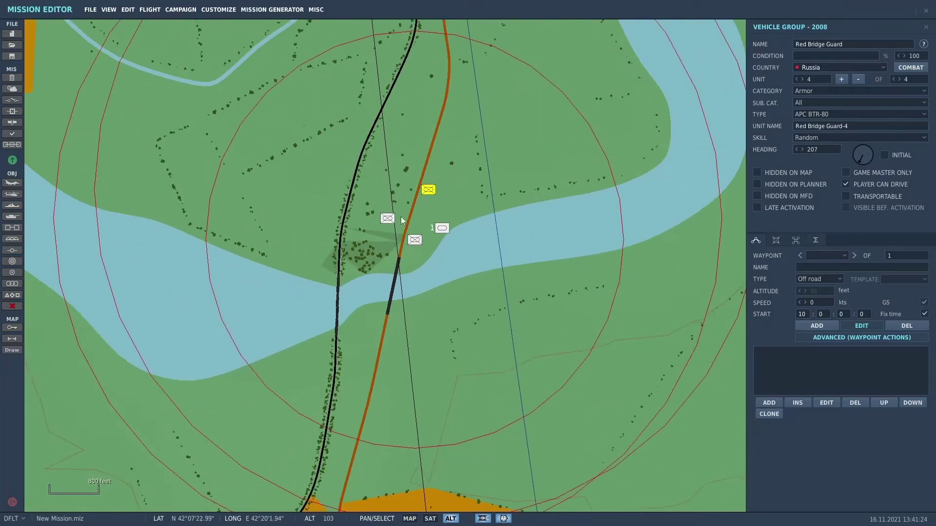
scroll(457, 253, down, 6)
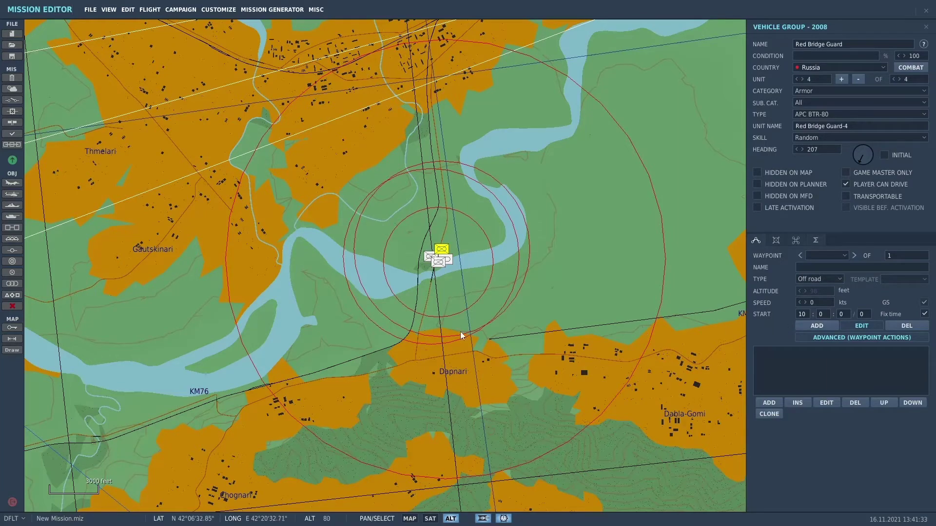
scroll(460, 331, down, 5)
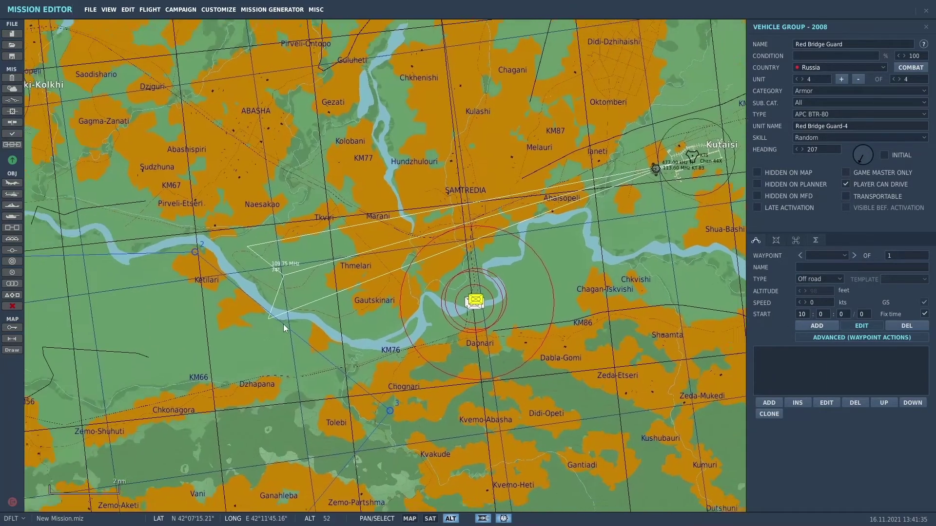
right_drag(283, 324, 492, 301)
scroll(486, 293, down, 4)
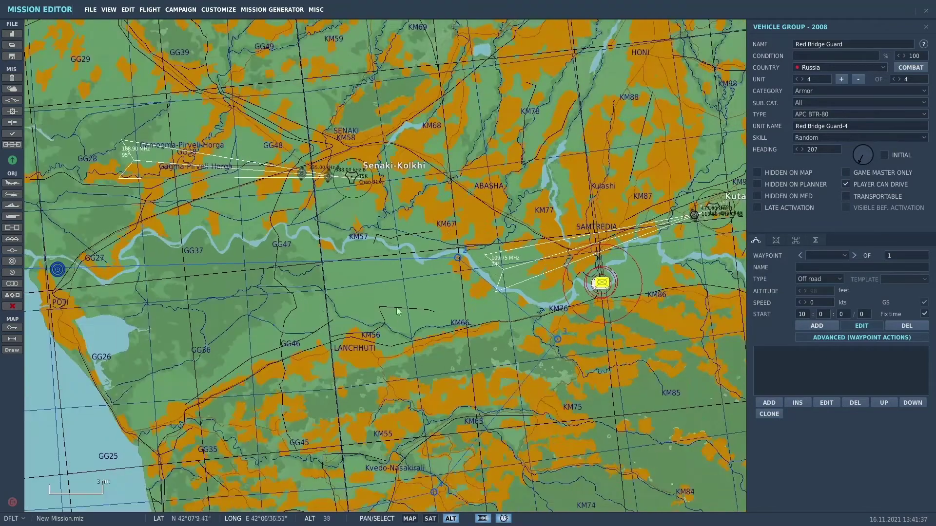
right_drag(339, 312, 502, 346)
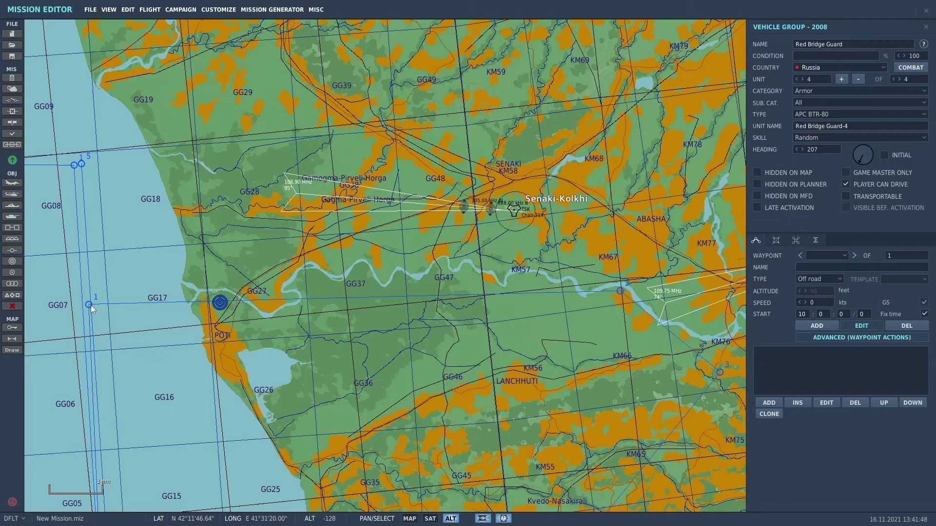
click(16, 187)
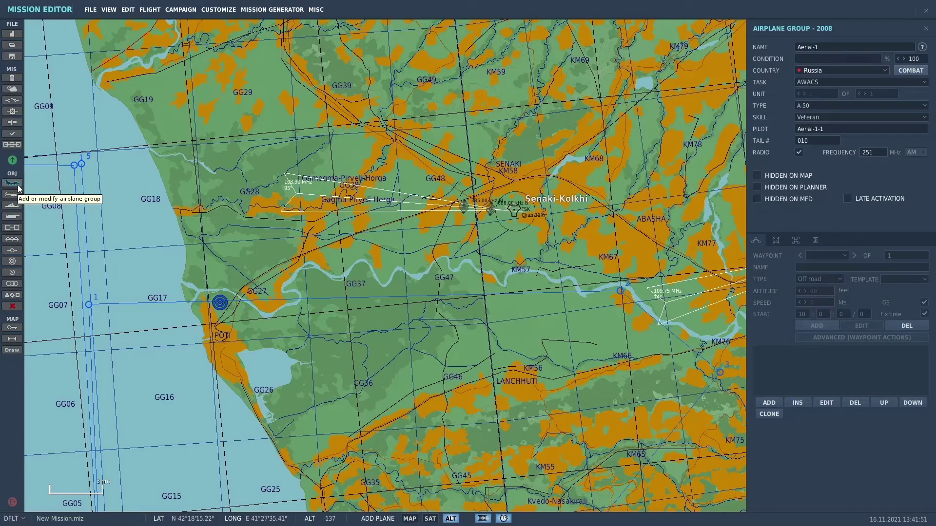
click(12, 251)
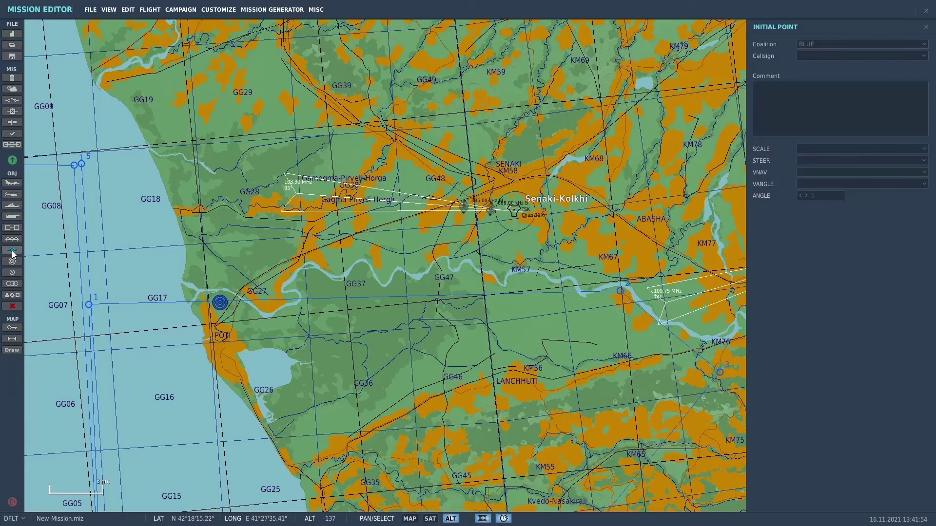
click(89, 305)
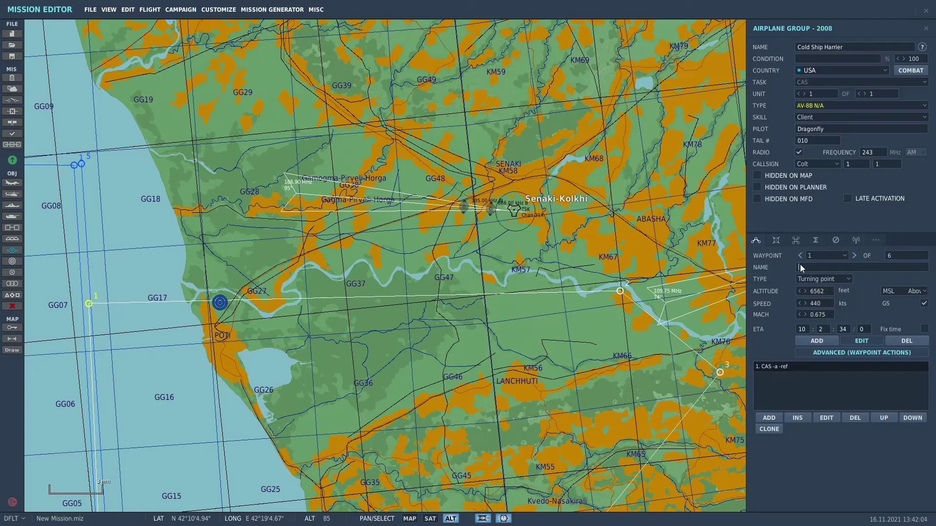
drag(516, 373, 491, 189)
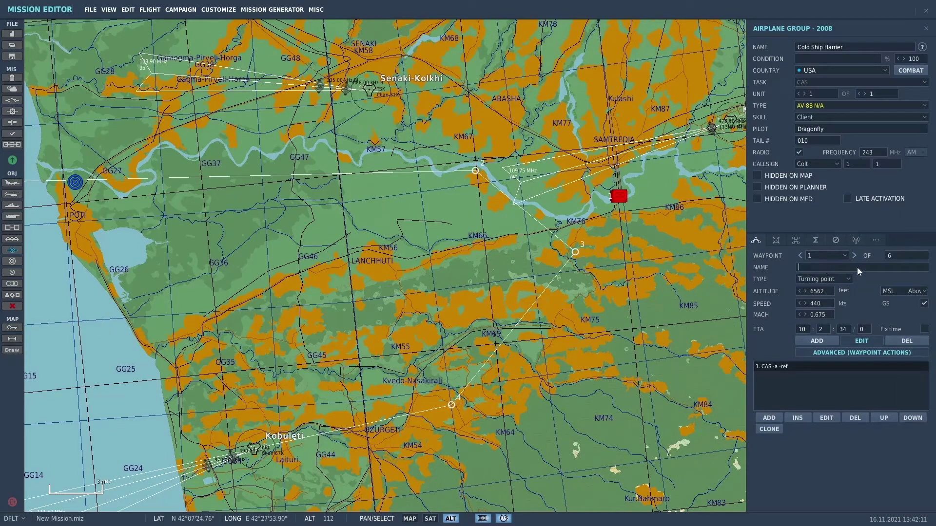
text(Ingress)
- Move the Harrier's waypoint 3 onto the road among the red vehicles north of the bridge and name it TGT
drag(575, 254, 619, 196)
scroll(627, 239, up, 10)
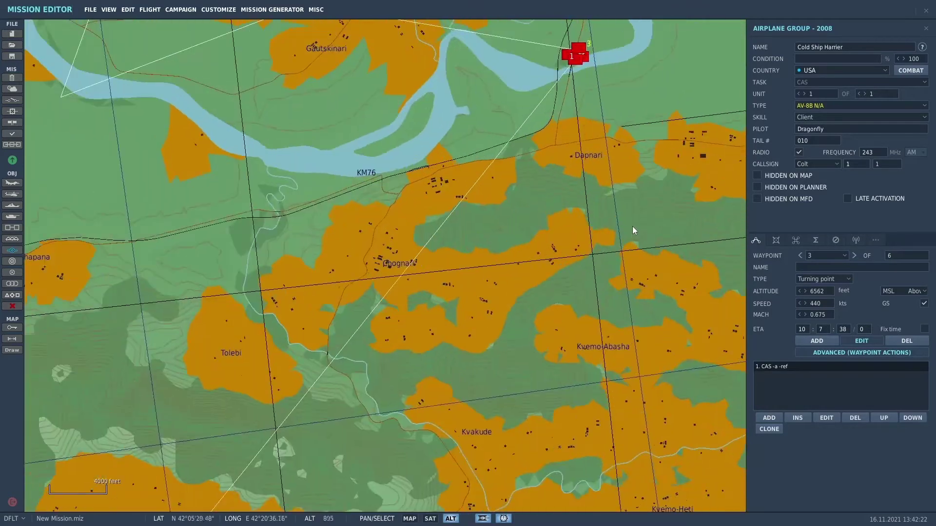
scroll(546, 320, up, 5)
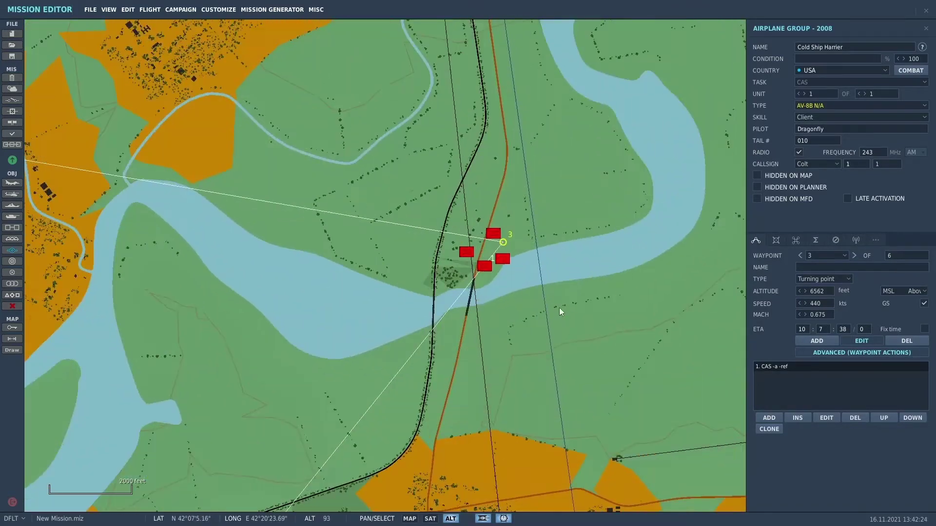
drag(483, 218, 453, 232)
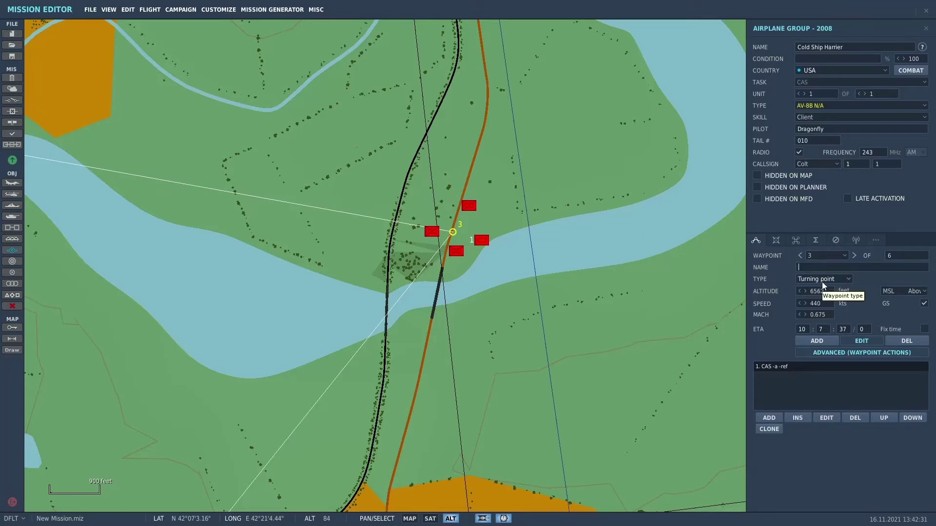
text(GT)
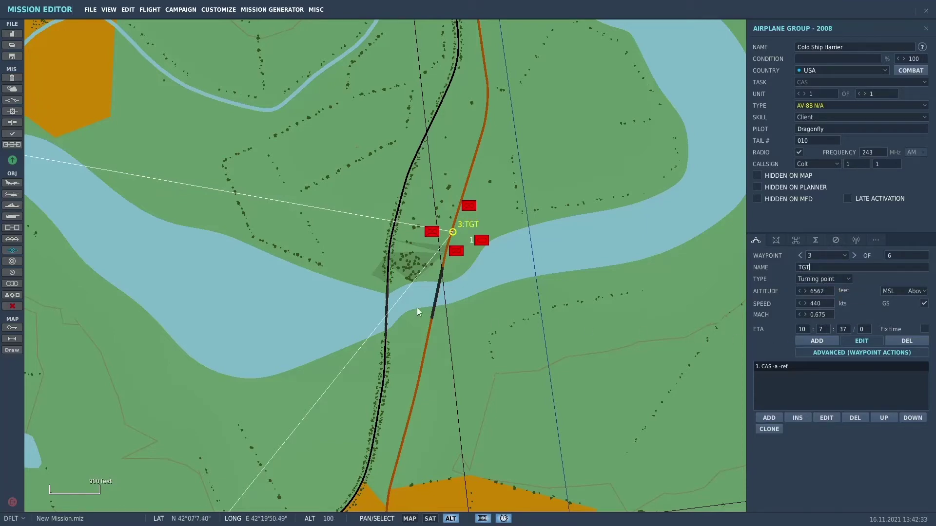
- Move the Harrier's waypoint 4 to the river bend near Patara-Poti, east of Poti, and name it Egress
drag(479, 335, 732, 89)
scroll(657, 213, down, 6)
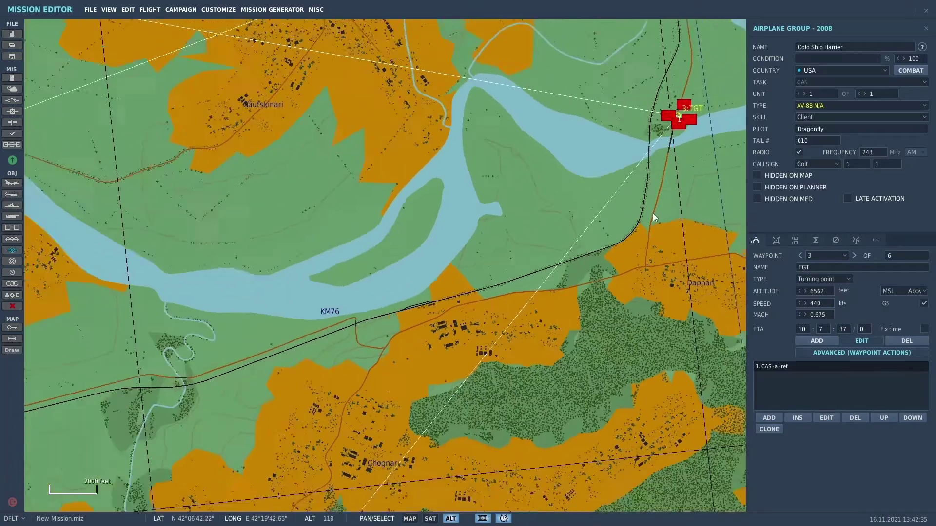
scroll(653, 213, down, 4)
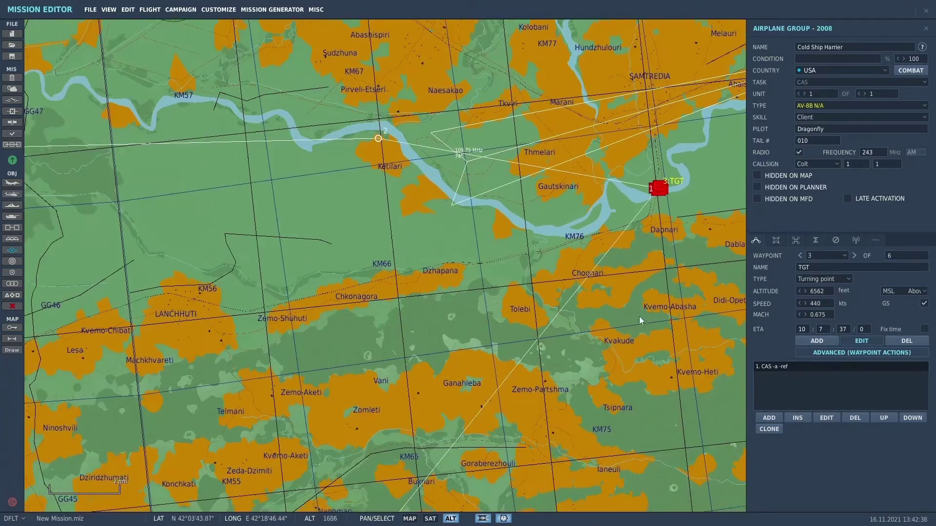
drag(639, 317, 675, 90)
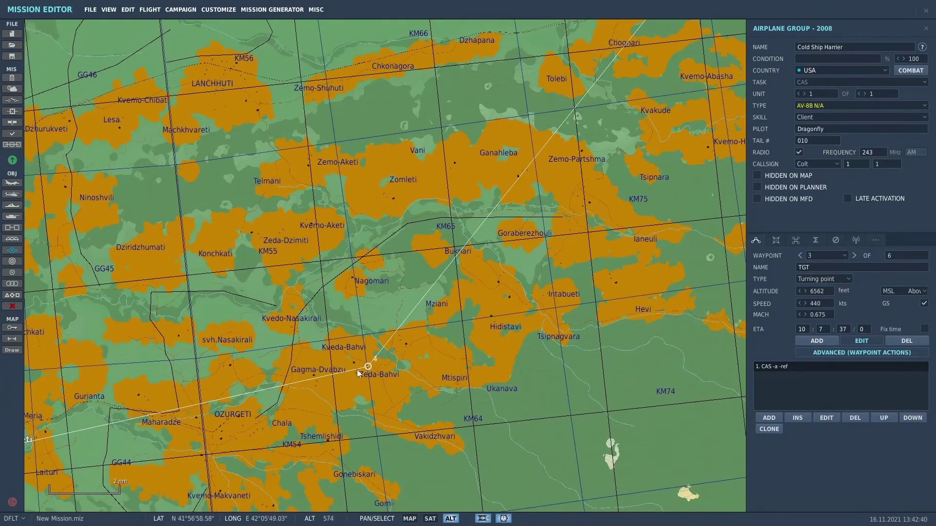
drag(366, 364, 282, 70)
scroll(308, 109, down, 2)
drag(340, 196, 412, 326)
drag(385, 285, 68, 181)
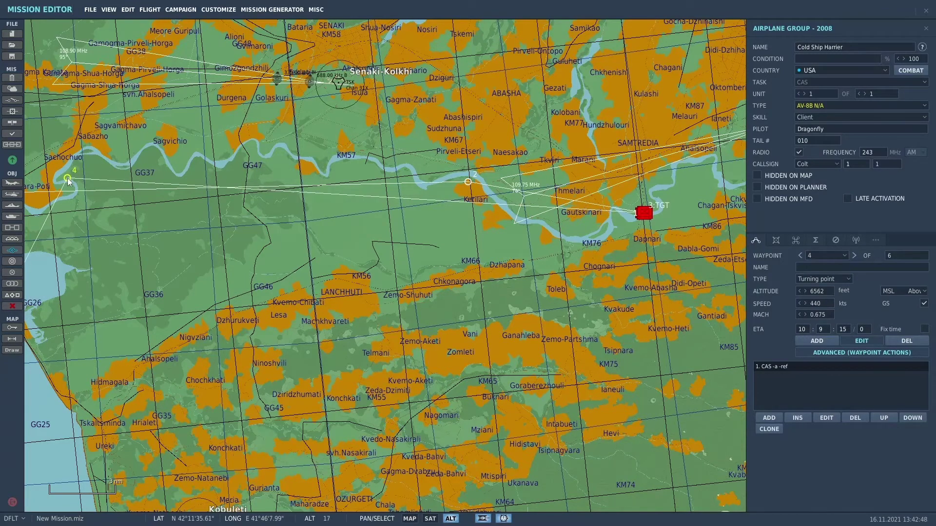
drag(133, 242, 417, 268)
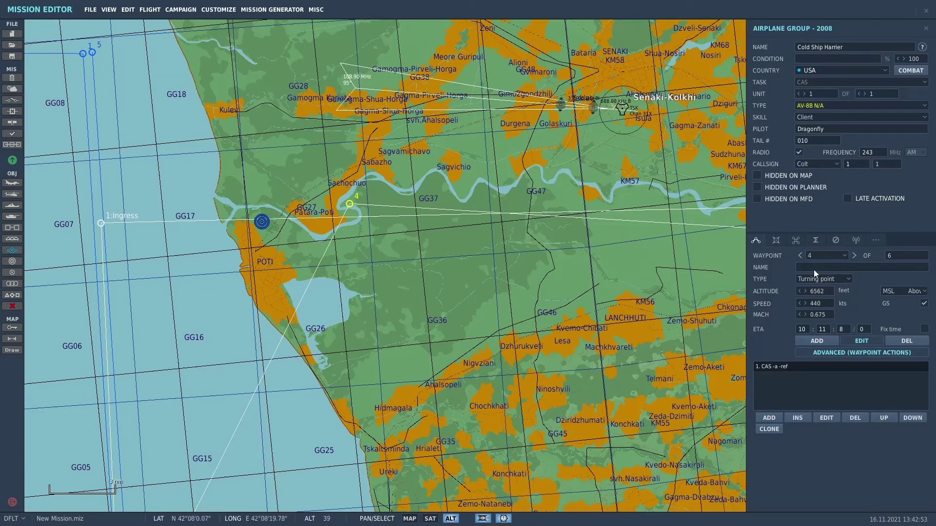
text(Egress)
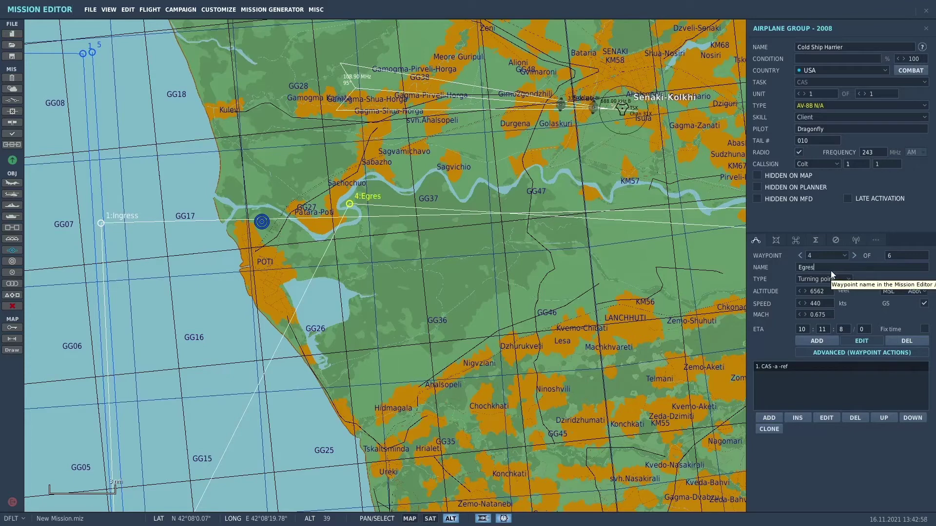
- Name the Harrier's waypoint 5 Land
click(854, 256)
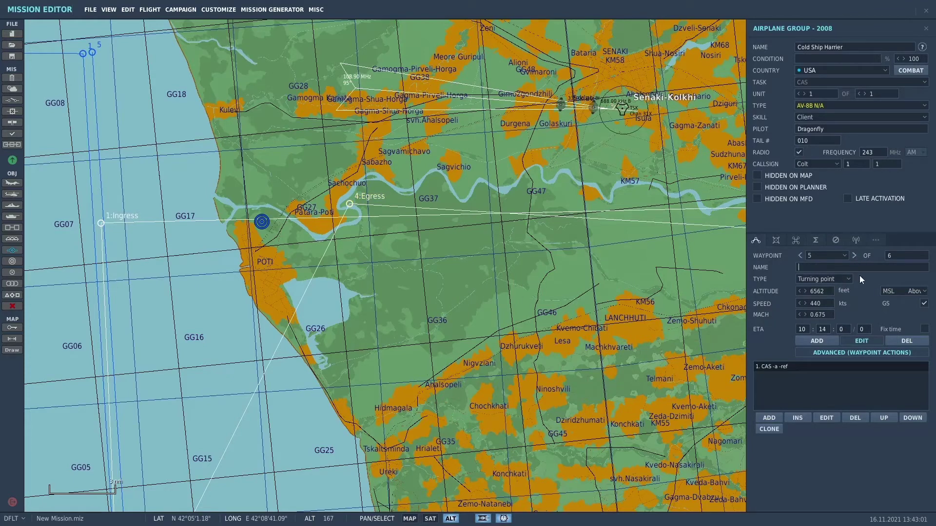
text(Land)
- Review the available waypoint types for the Harrier's starting waypoint 0
click(853, 384)
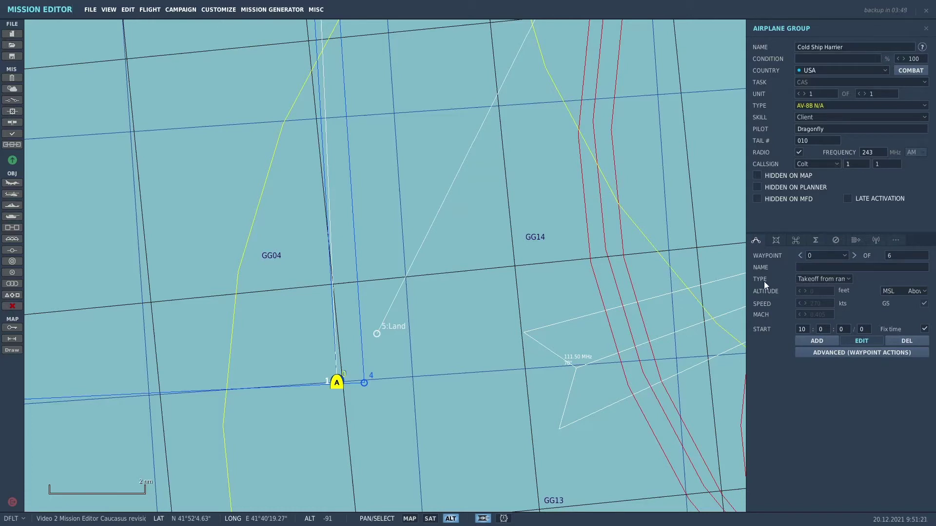
click(849, 280)
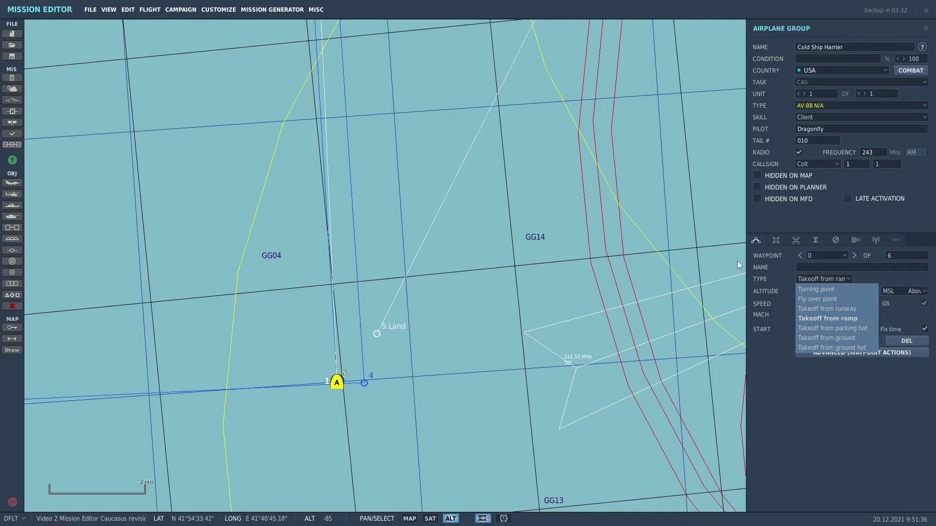
- Open the Harrier's paint and loadout settings and load AIM-9M Sidewinder IR AAM missiles on stations 7 and 1
click(776, 243)
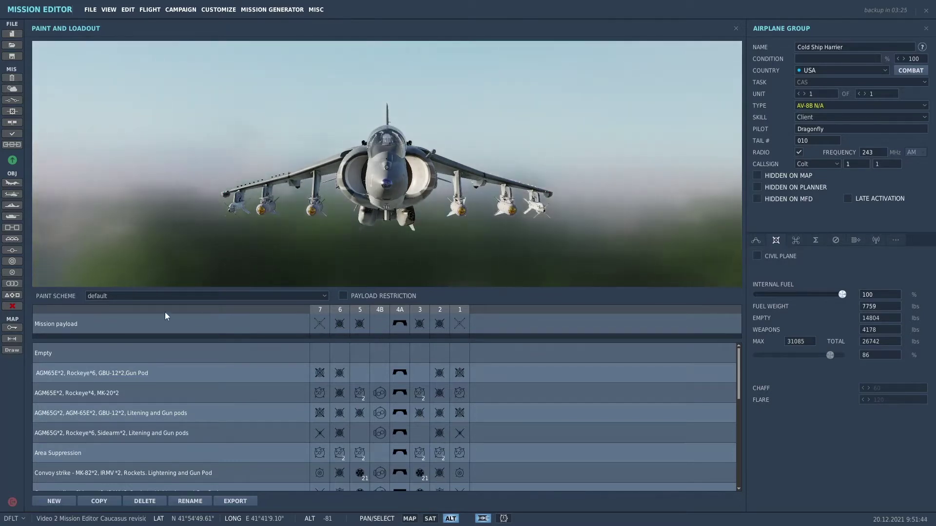
click(320, 325)
mouse_move(340, 332)
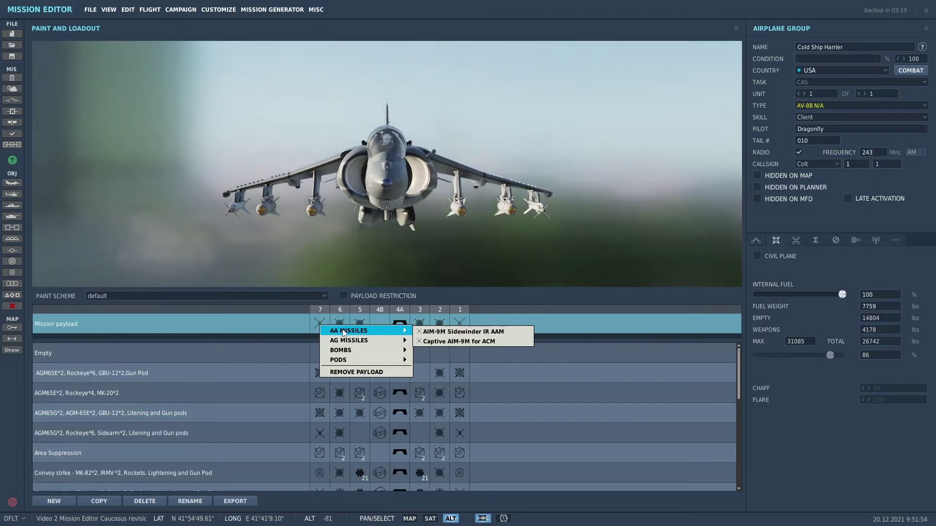
click(442, 333)
click(460, 324)
mouse_move(536, 329)
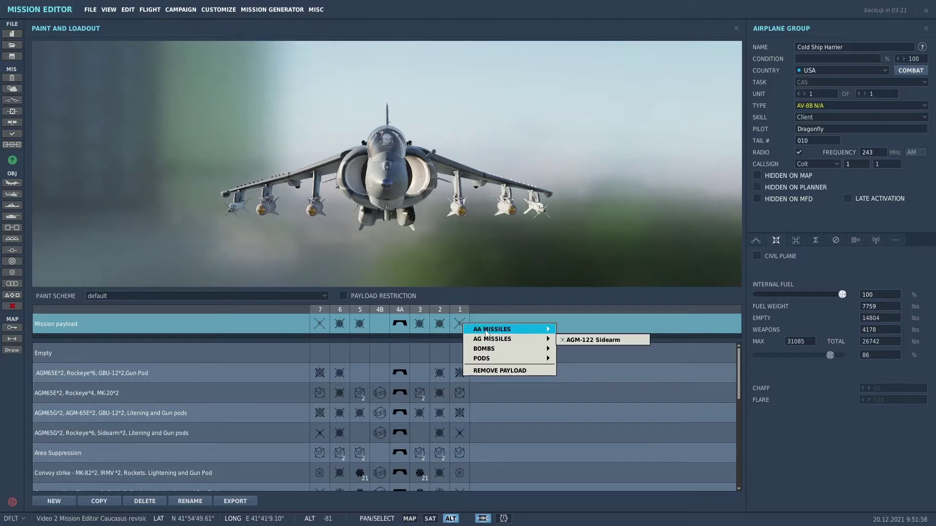
click(605, 330)
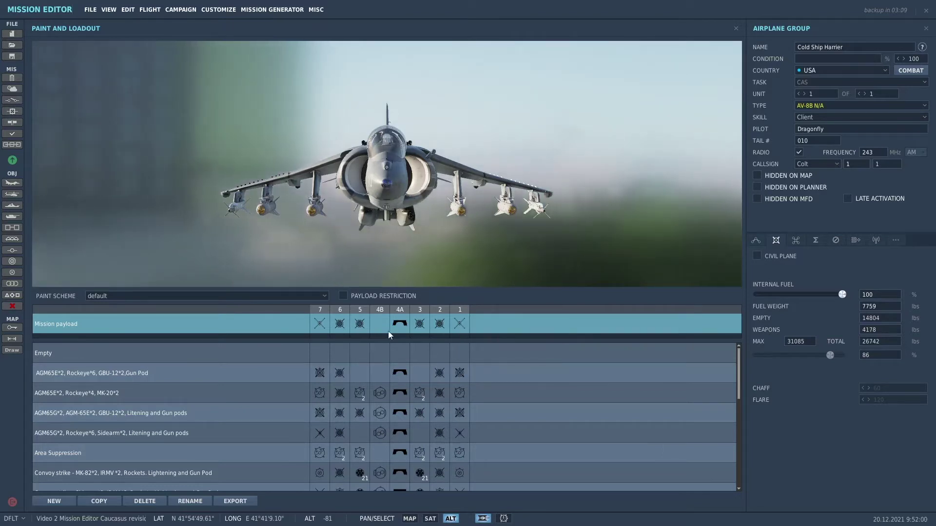
- Load LAU-117 with AGM-65F - Maverick F (IIR ASM) on stations 6 and 5 of the mission payload
click(341, 324)
mouse_move(375, 340)
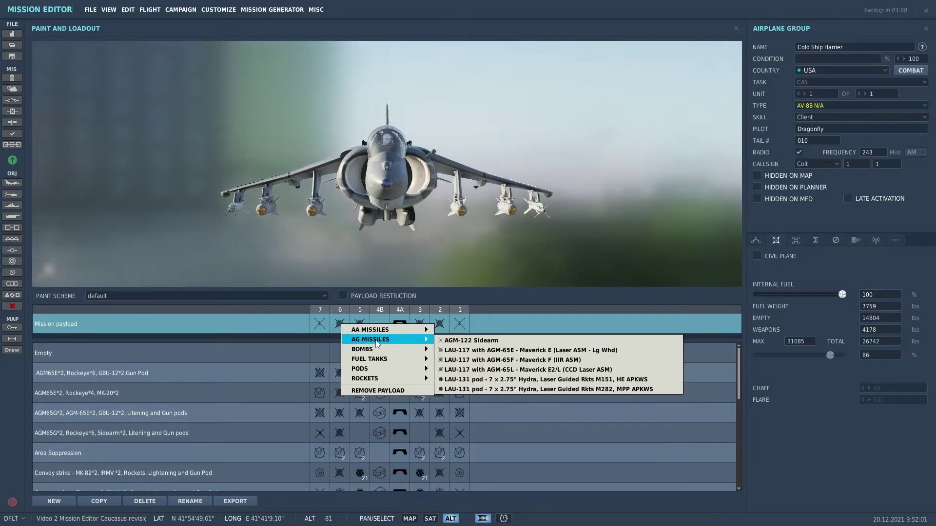
click(509, 365)
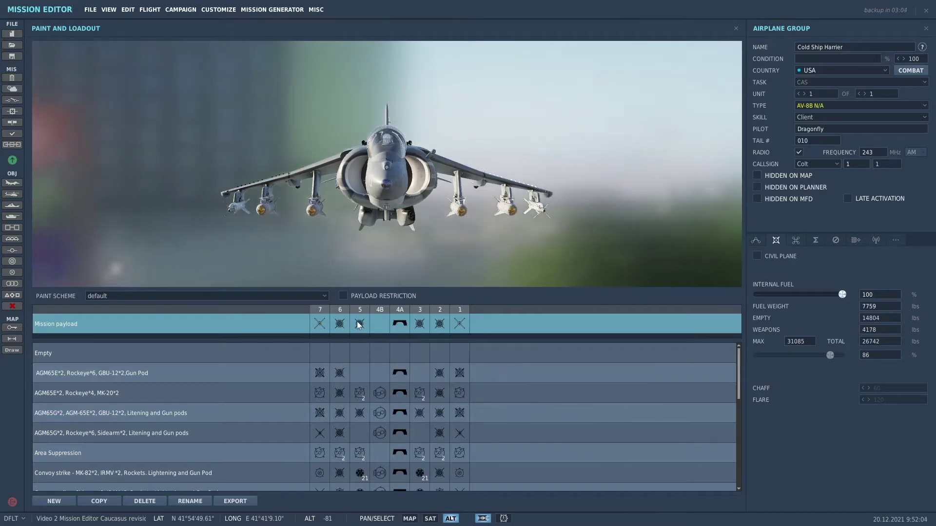
click(359, 323)
mouse_move(390, 328)
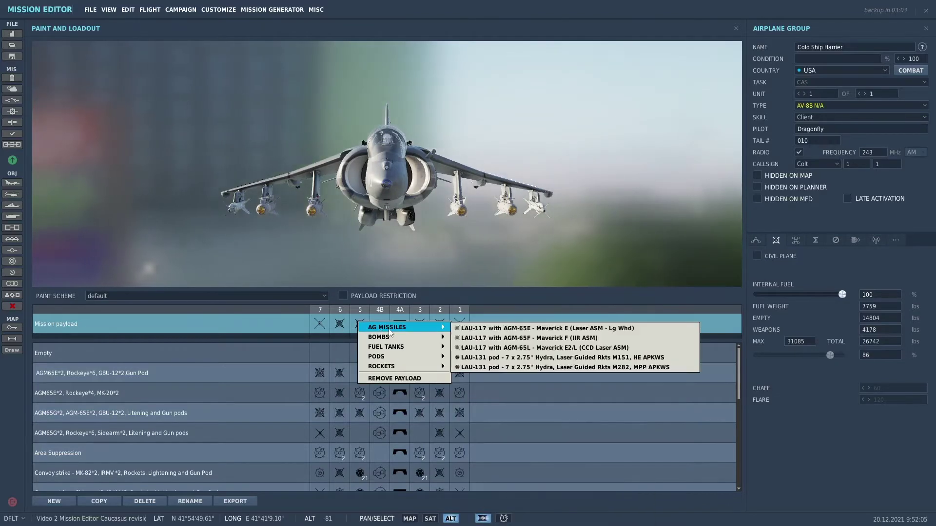
click(515, 338)
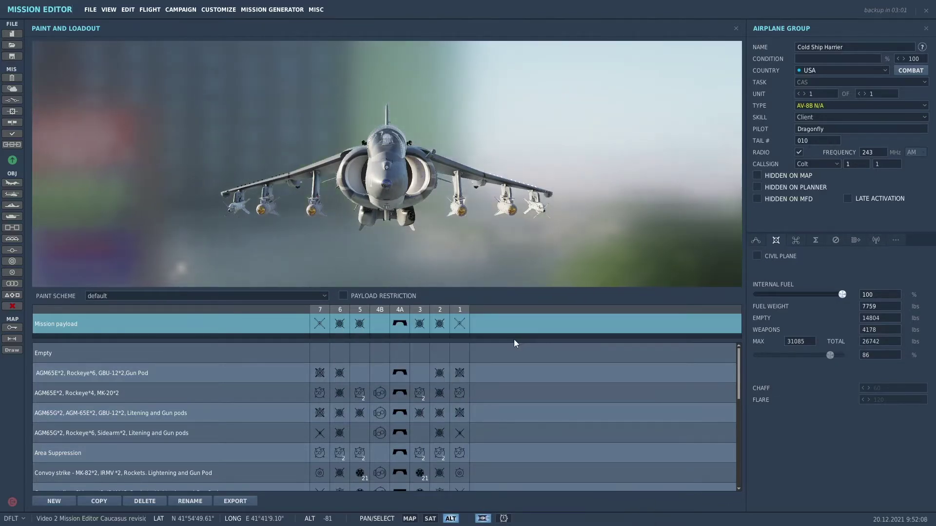
- Load LAU-117 with AGM-65F - Maverick F (IIR ASM) on stations 3 and 2 of the mission payload
click(424, 323)
mouse_move(426, 329)
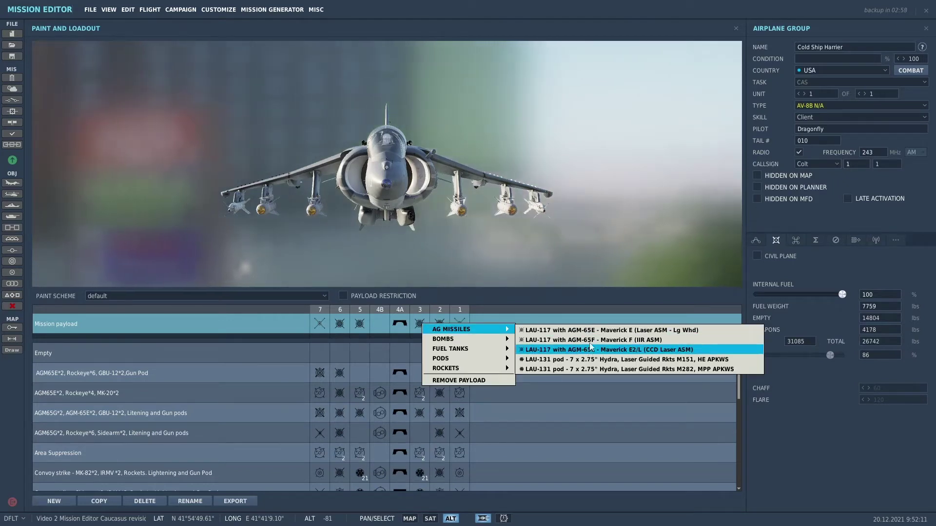
click(590, 343)
click(440, 324)
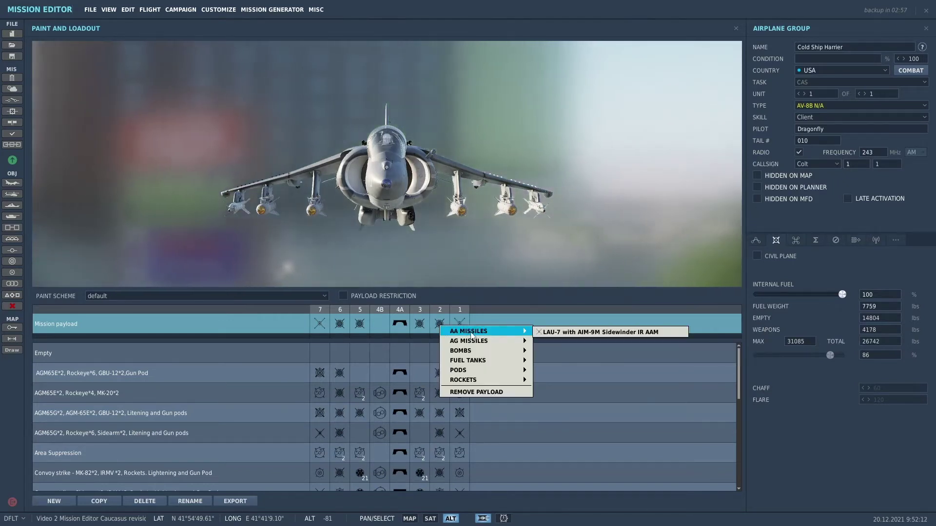
mouse_move(470, 342)
click(575, 362)
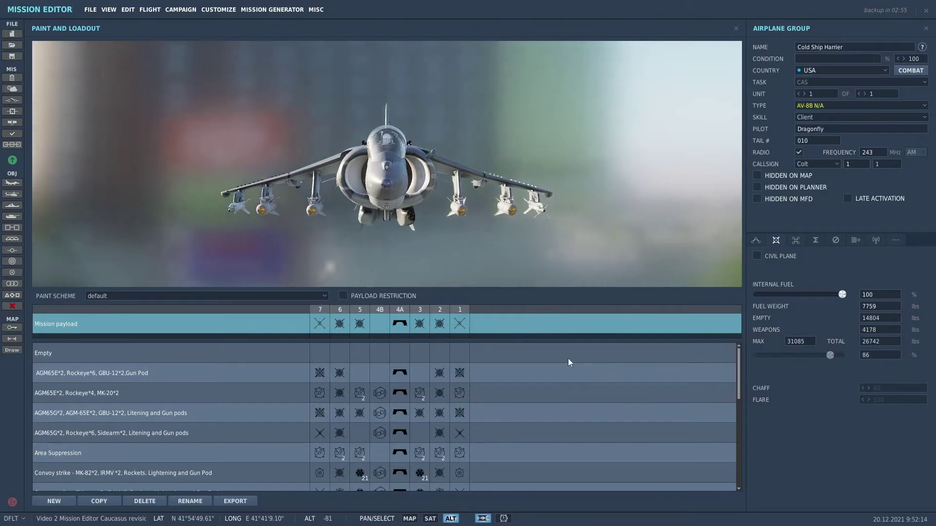
- Fit the GAU 12 Gunpod w/AP M79 on station 4A of the mission payload
click(407, 327)
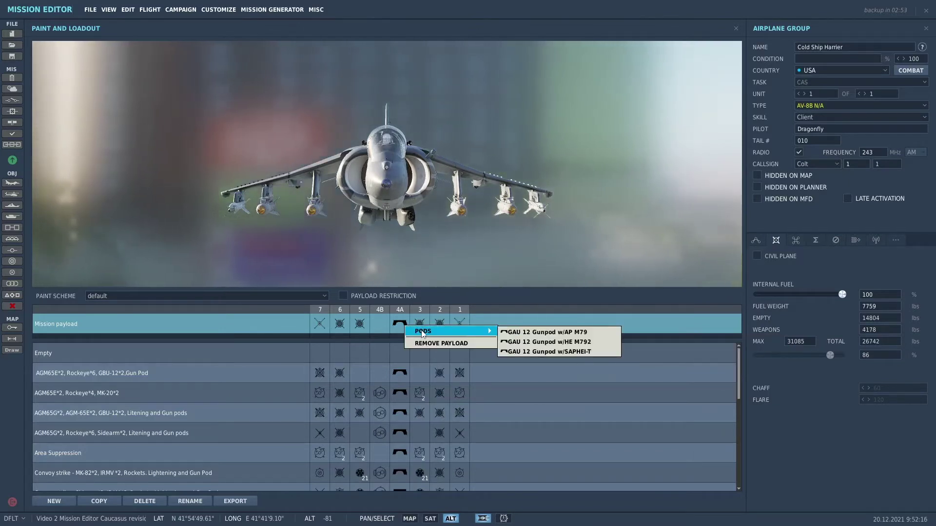
click(561, 334)
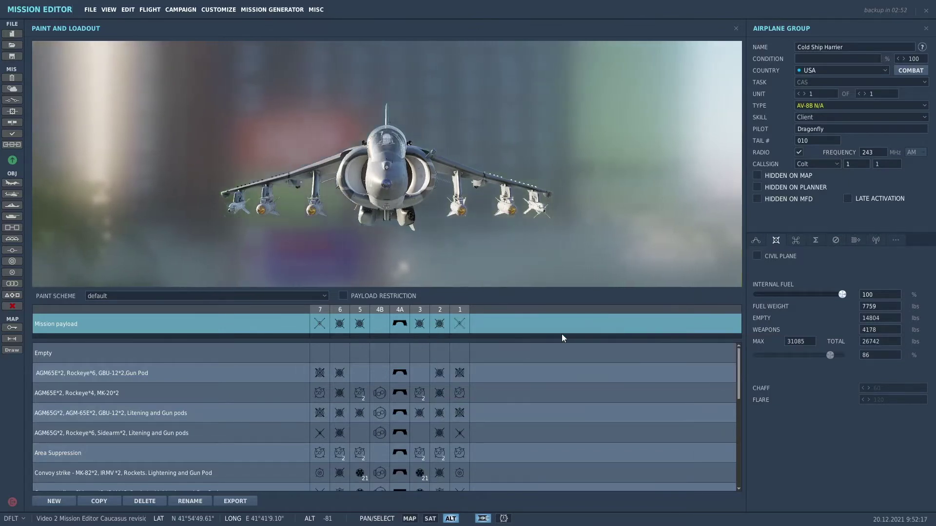
click(323, 328)
mouse_move(324, 329)
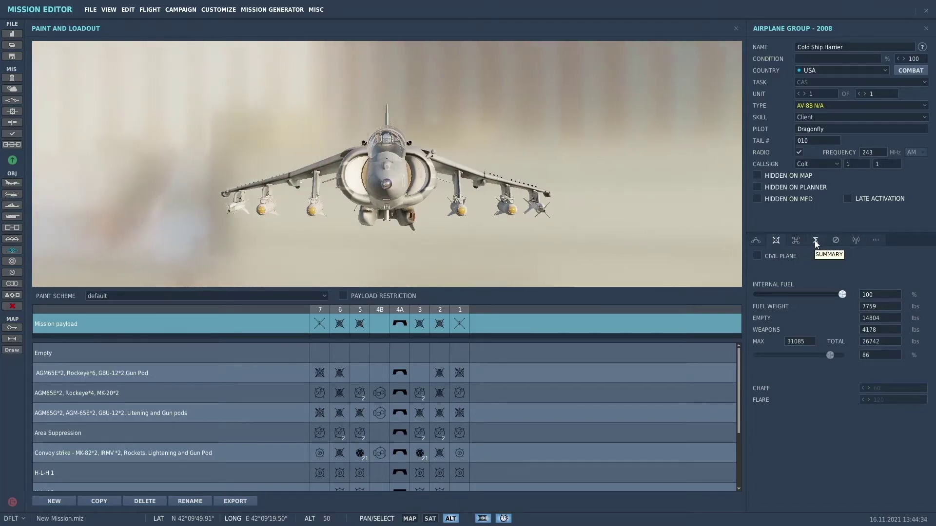
- Open the Harrier group's summary and view its whole route from the ship to the target
click(815, 240)
scroll(488, 337, down, 6)
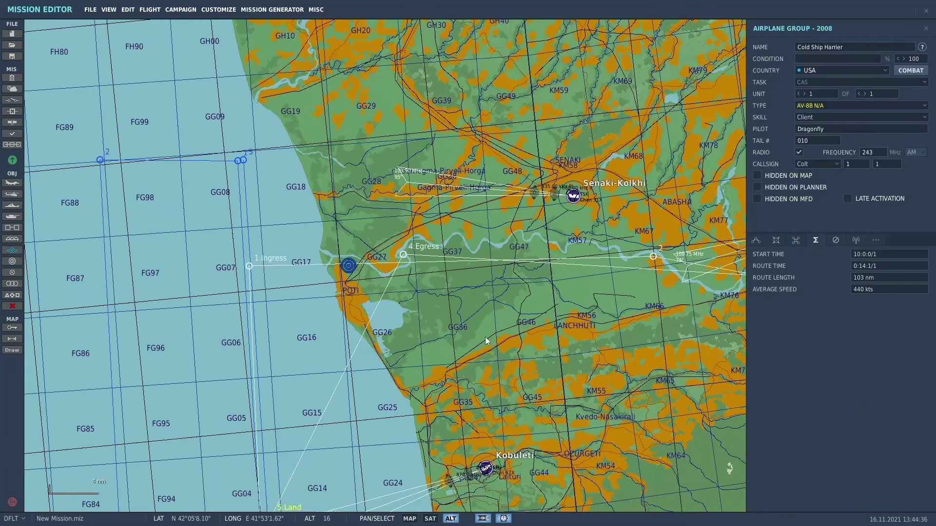
right_drag(540, 367, 417, 333)
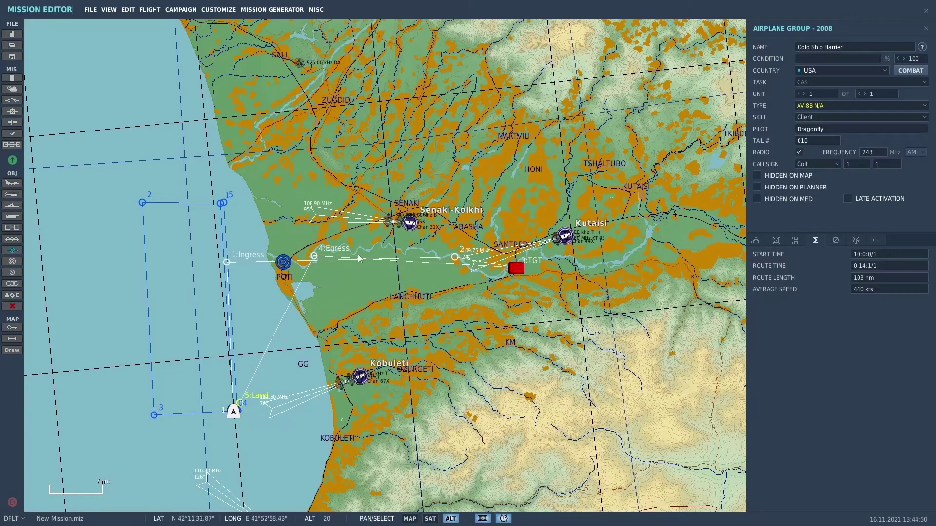
mouse_move(493, 335)
mouse_down()
mouse_move(495, 325)
mouse_move(484, 325)
mouse_up()
- Examine the roads, railway and river crossings between the TGT waypoint, Dzhapana and Chognari
scroll(487, 320, up, 5)
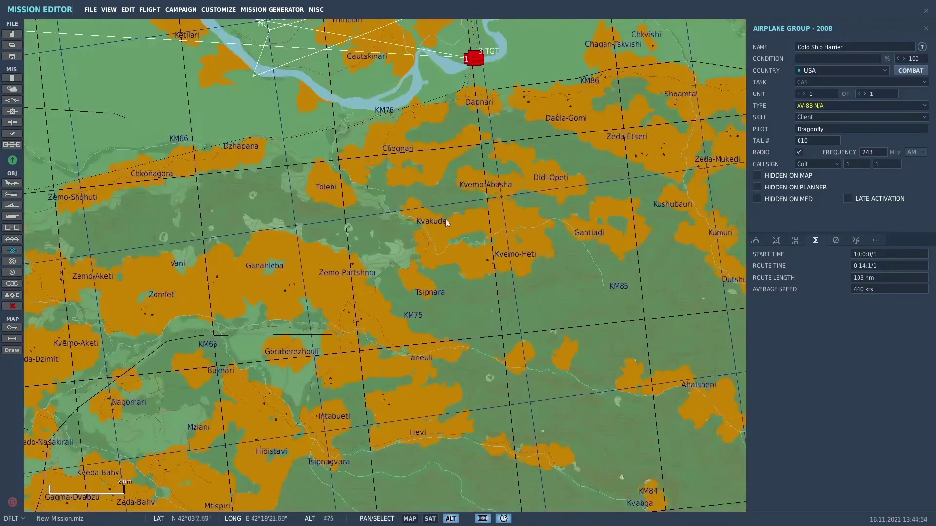
drag(446, 222, 591, 378)
scroll(541, 327, up, 3)
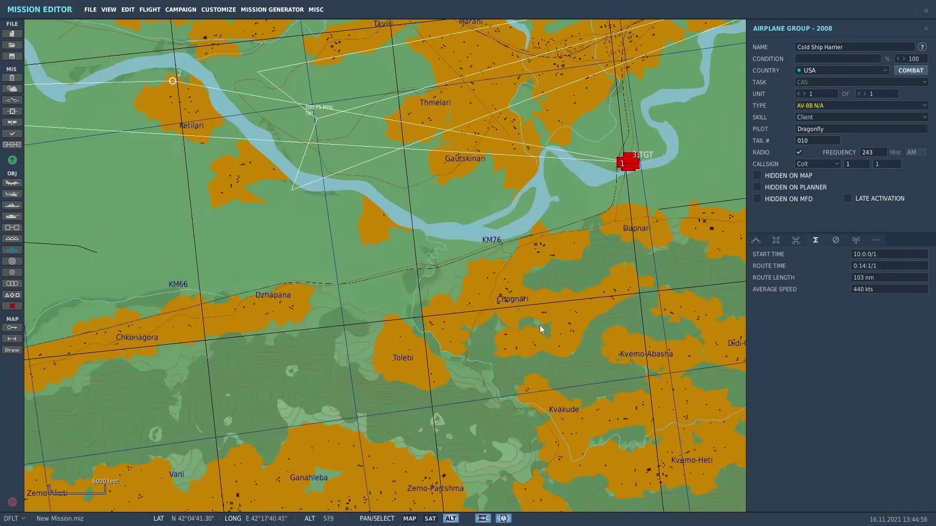
drag(549, 324, 468, 382)
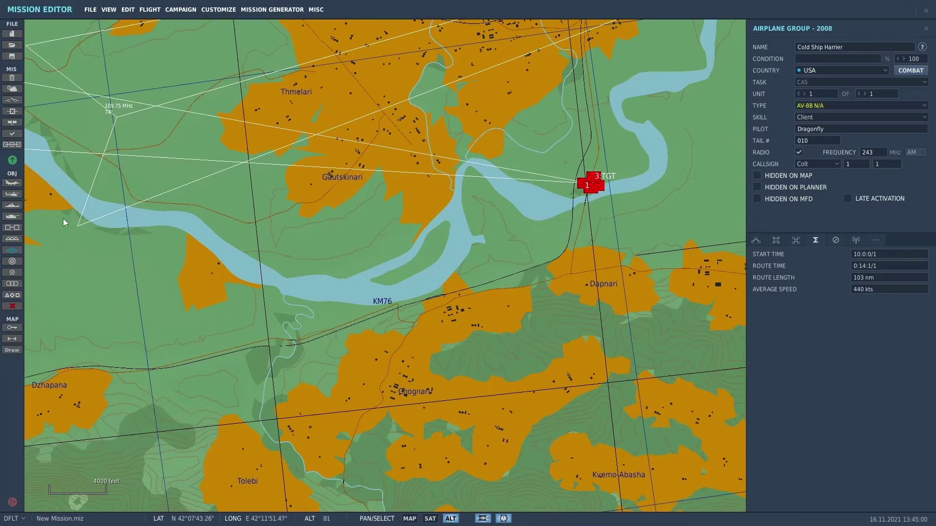
drag(436, 352, 465, 340)
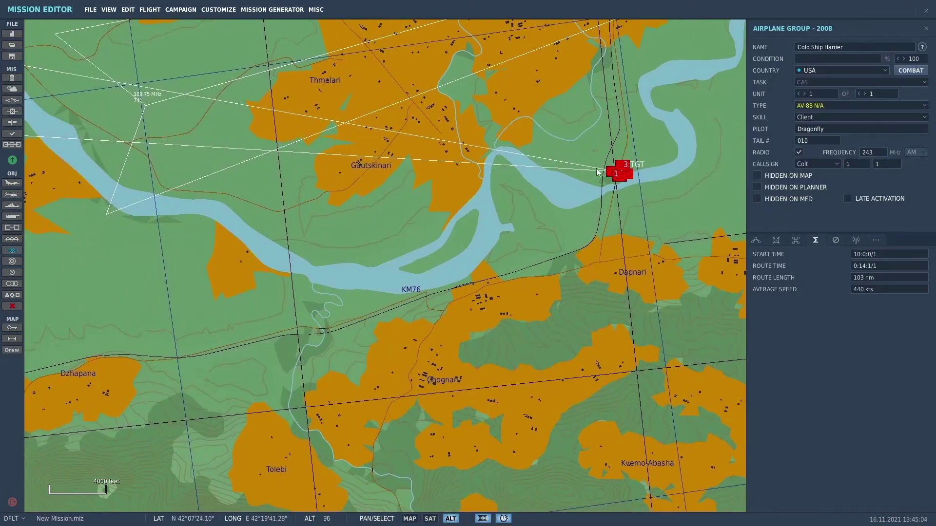
drag(419, 341, 490, 271)
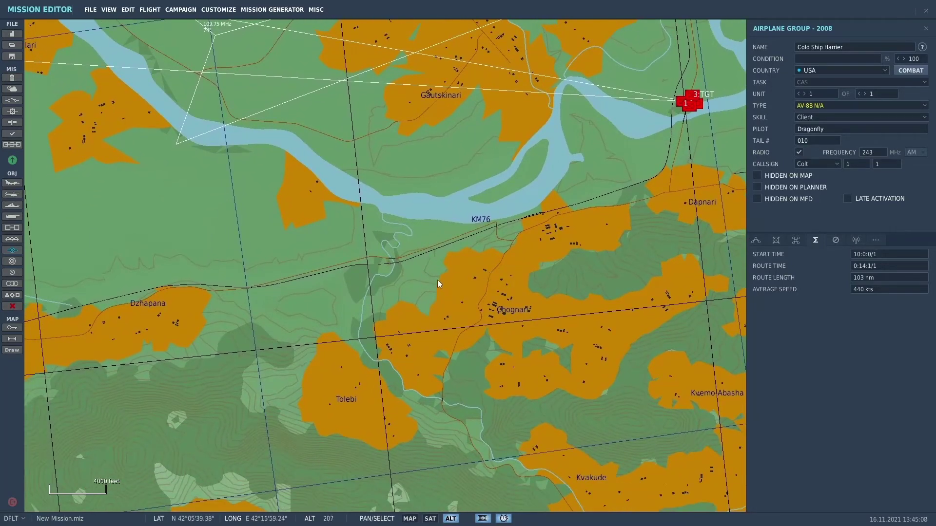
scroll(414, 298, up, 1)
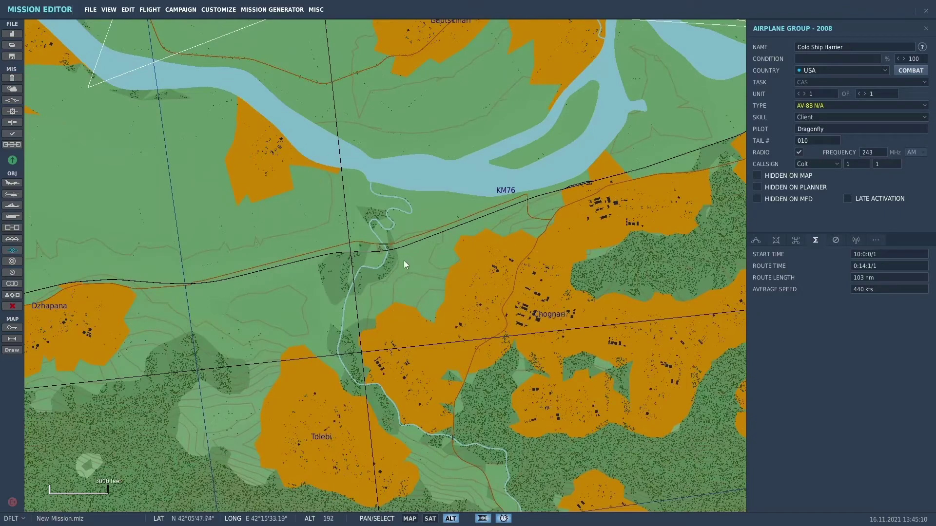
drag(437, 243, 399, 285)
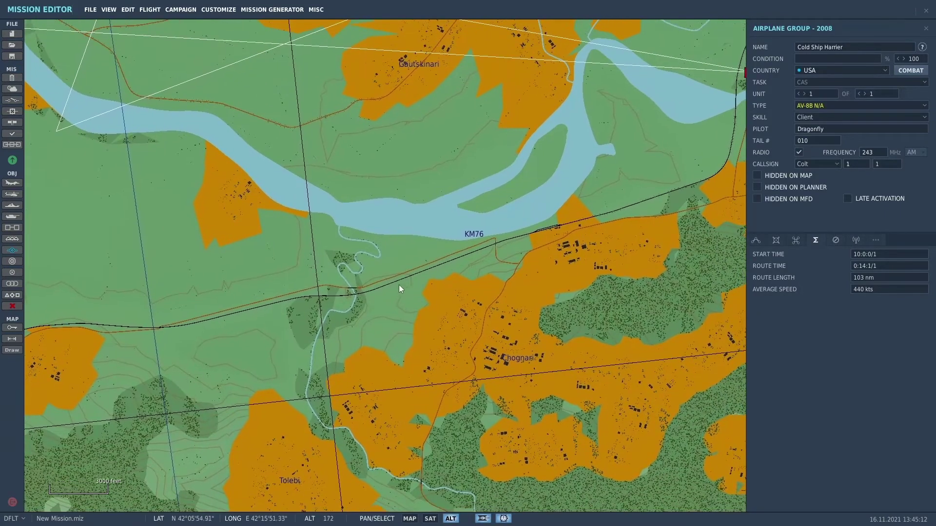
scroll(385, 284, up, 2)
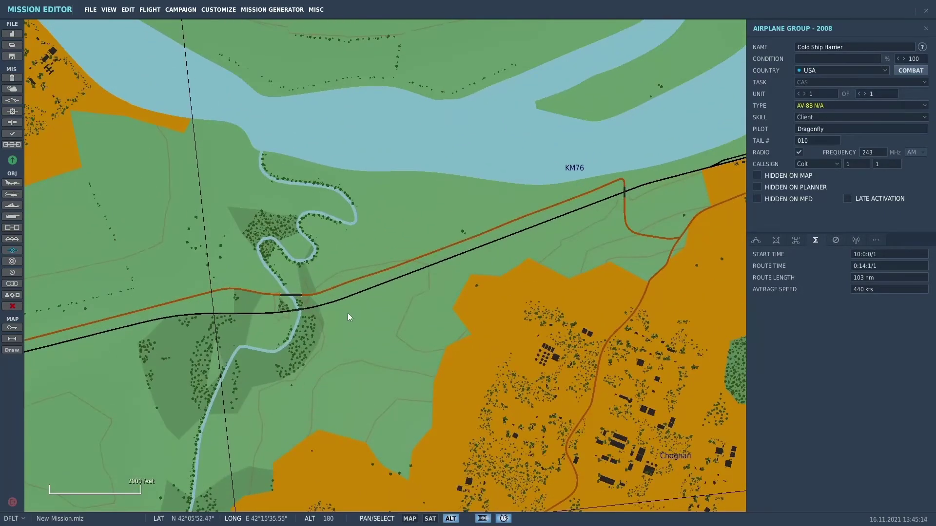
mouse_move(348, 317)
mouse_down()
mouse_move(344, 336)
mouse_move(323, 333)
mouse_up()
scroll(363, 329, down, 3)
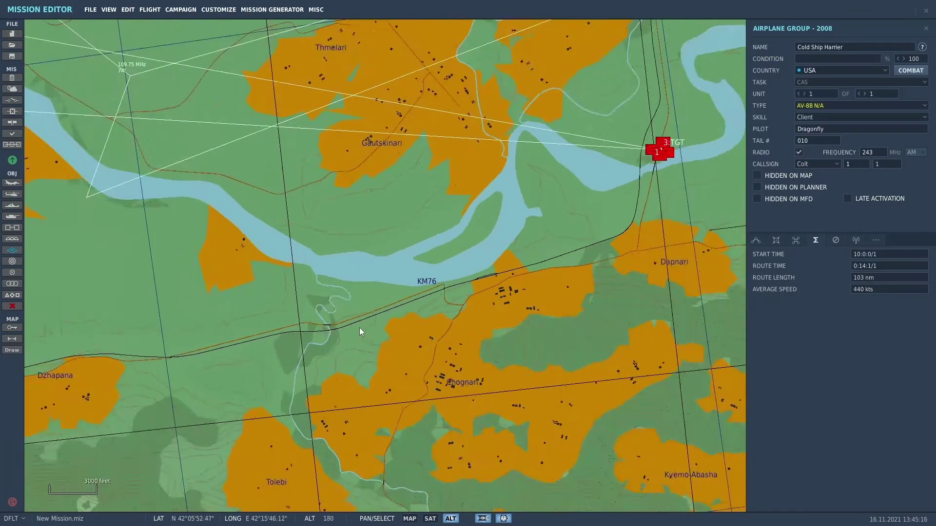
- Inspect the Red Bridge Guard group at the bridge and the road junction north of Chognari
click(591, 198)
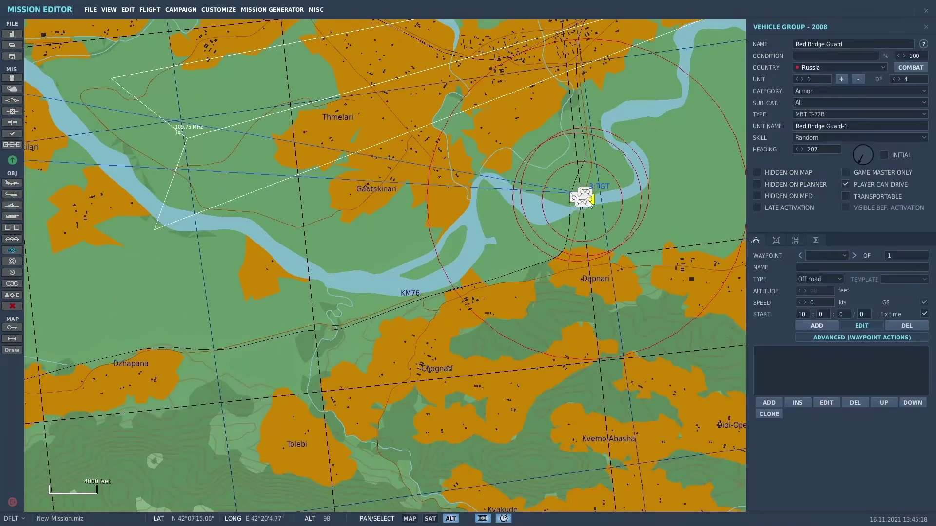
scroll(597, 253, up, 4)
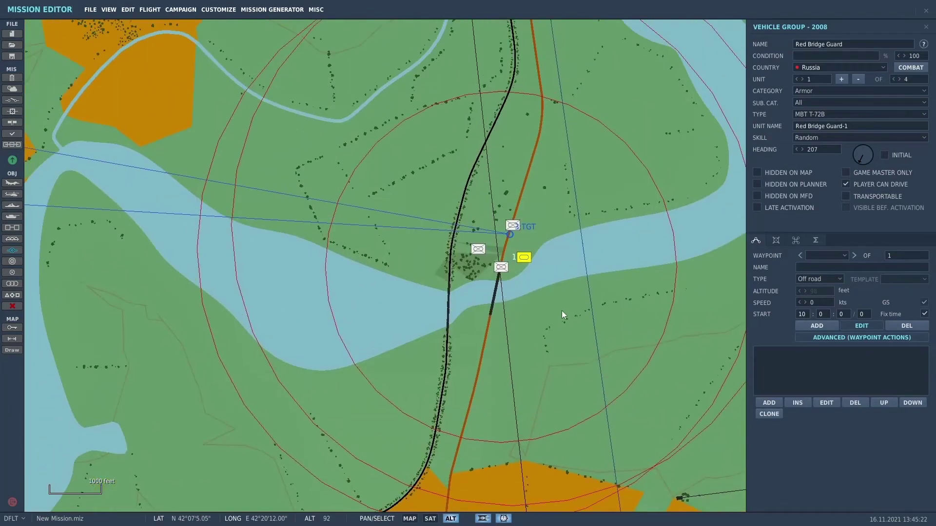
scroll(562, 311, down, 3)
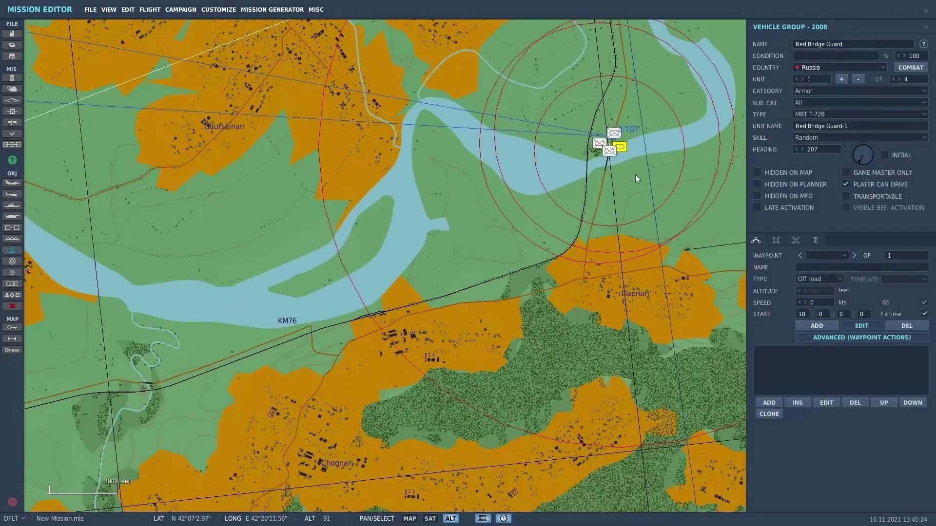
right_drag(631, 182, 577, 253)
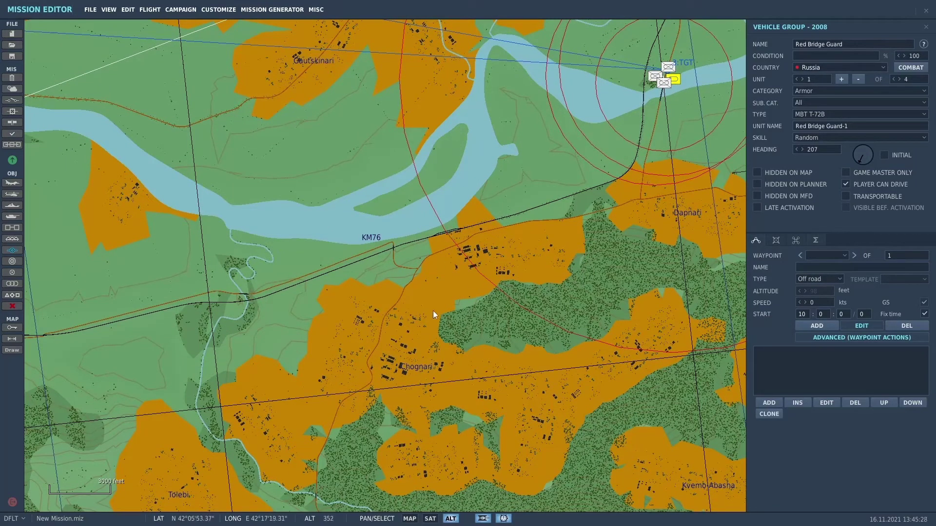
right_drag(423, 314, 457, 308)
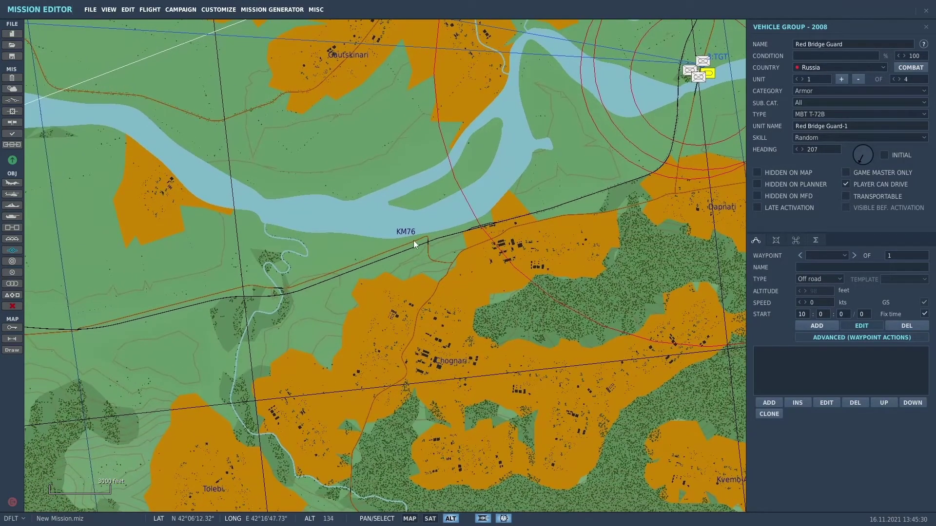
scroll(413, 238, up, 6)
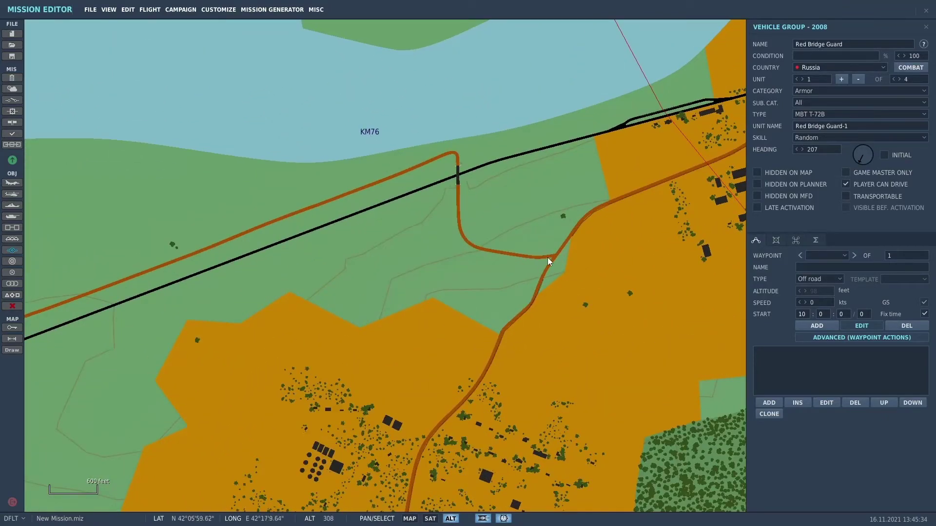
scroll(568, 318, up, 1)
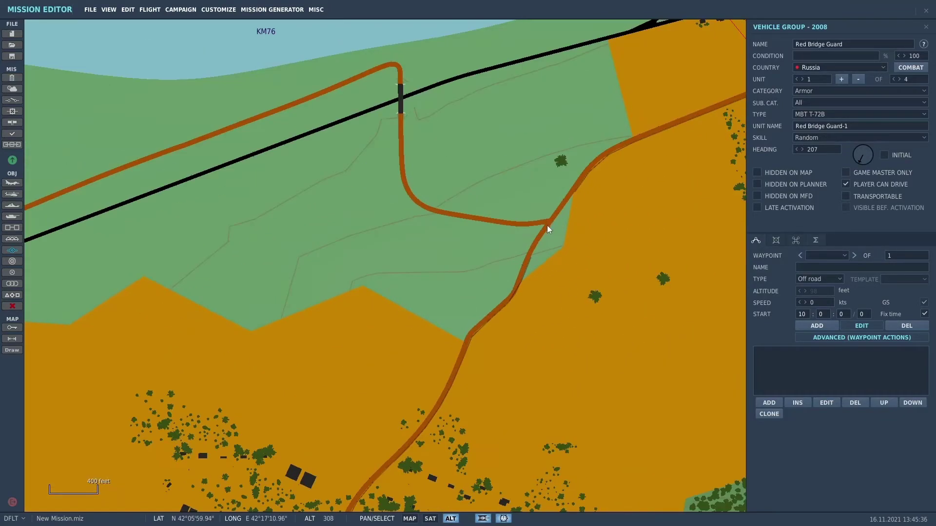
- Start a new ground vehicle group and set its country to USA
click(16, 217)
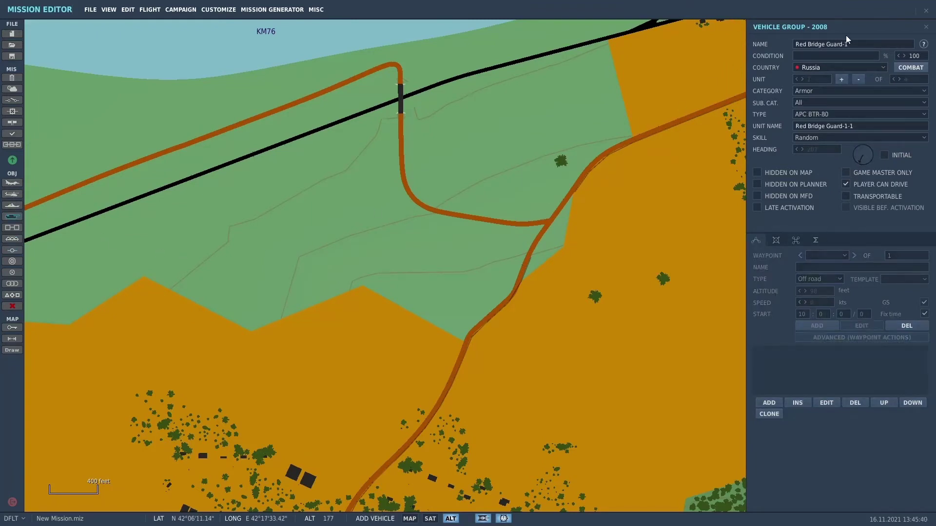
click(882, 67)
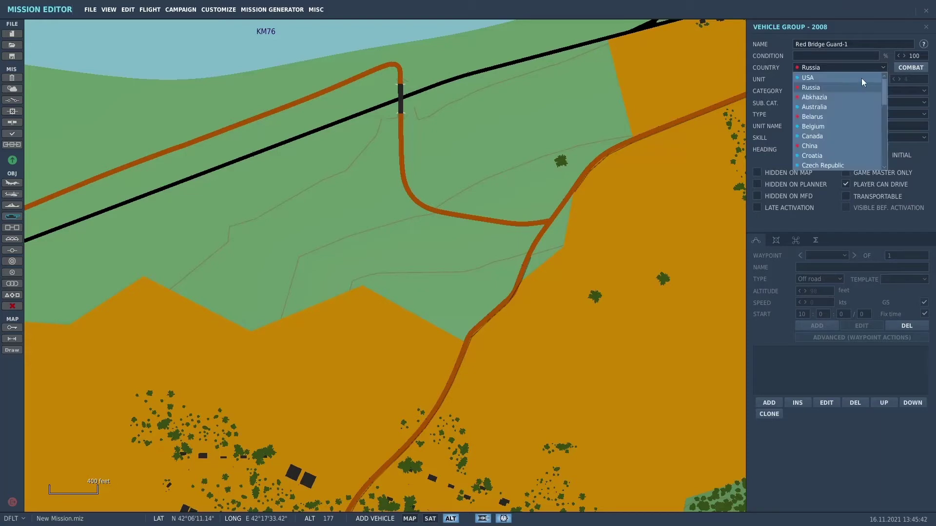
click(856, 78)
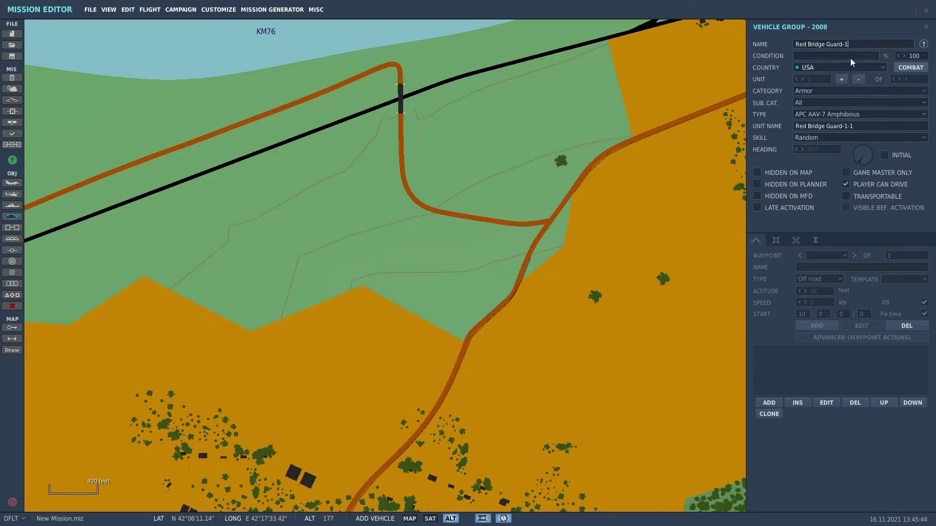
- Name the vehicle group UN Aid Column and clear the old unit name
key(BackSpace)
key(BackSpace)
key(BackSpace)
key(BackSpace)
key(BackSpace)
key(BackSpace)
key(BackSpace)
key(BackSpace)
key(BackSpace)
key(BackSpace)
key(BackSpace)
key(BackSpace)
key(BackSpace)
key(BackSpace)
key(BackSpace)
key(BackSpace)
key(BackSpace)
text(UN Aid Co)
key(BackSpace)
key(BackSpace)
key(BackSpace)
key(BackSpace)
key(BackSpace)
key(BackSpace)
key(BackSpace)
key(BackSpace)
key(BackSpace)
key(BackSpace)
key(BackSpace)
key(BackSpace)
key(BackSpace)
key(BackSpace)
key(BackSpace)
key(BackSpace)
key(BackSpace)
key(BackSpace)
key(BackSpace)
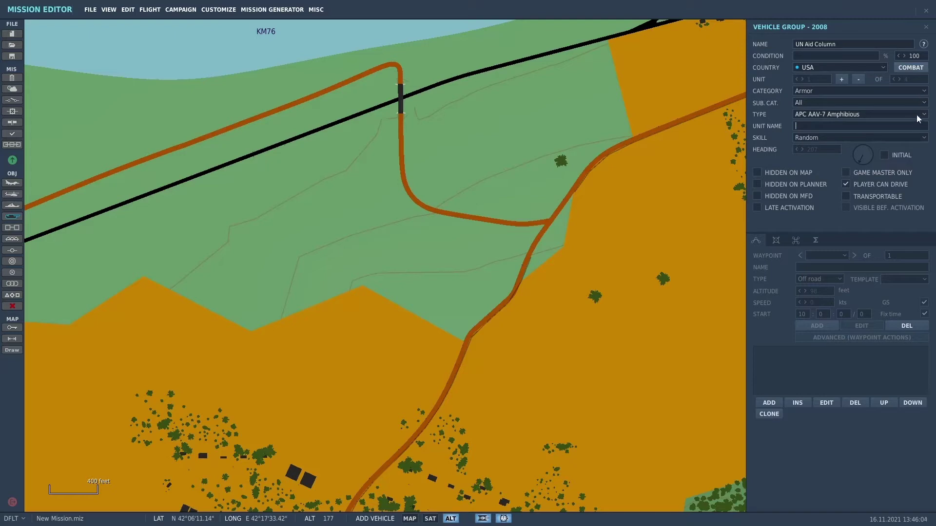
- Set the group's category to Unarmed and its vehicle type to Truck M939 Heavy
click(924, 92)
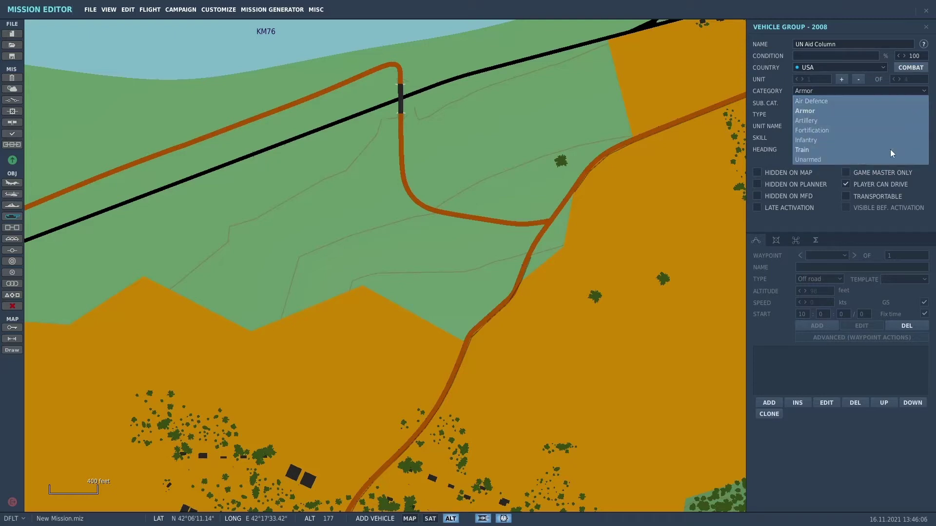
click(884, 160)
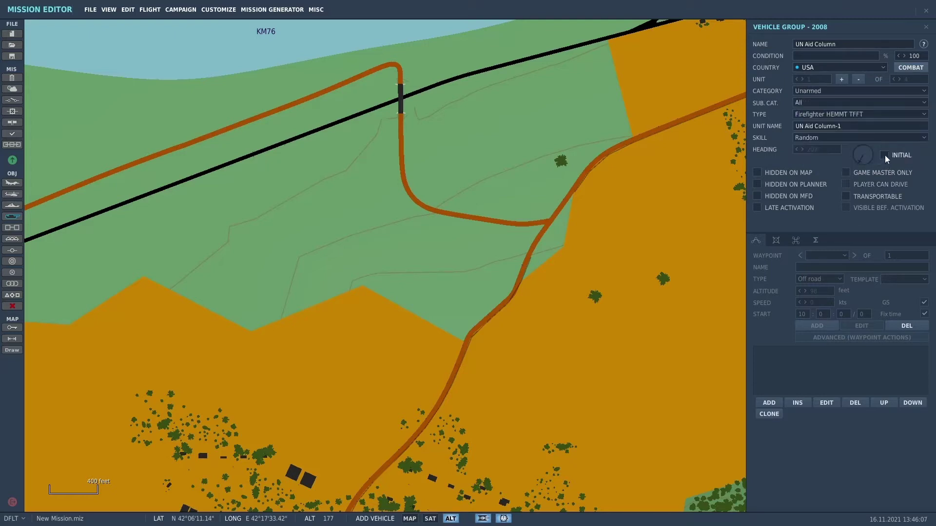
click(925, 115)
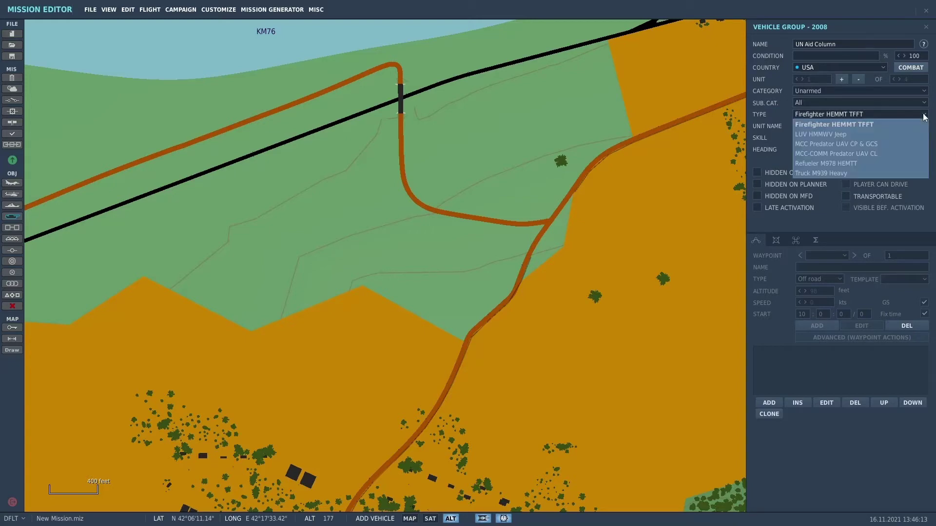
click(902, 176)
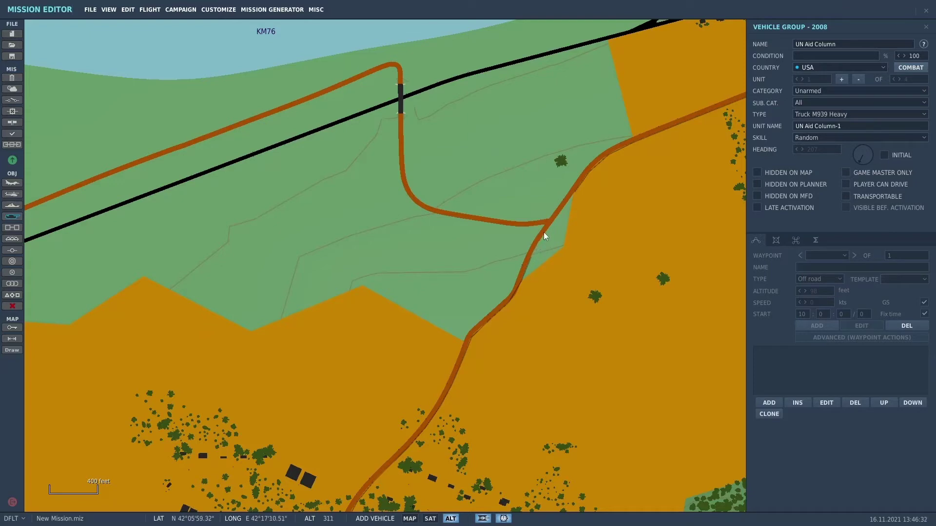
- Place the column at the road junction north of Chognari, heading 51, with 5 trucks in the group
click(558, 213)
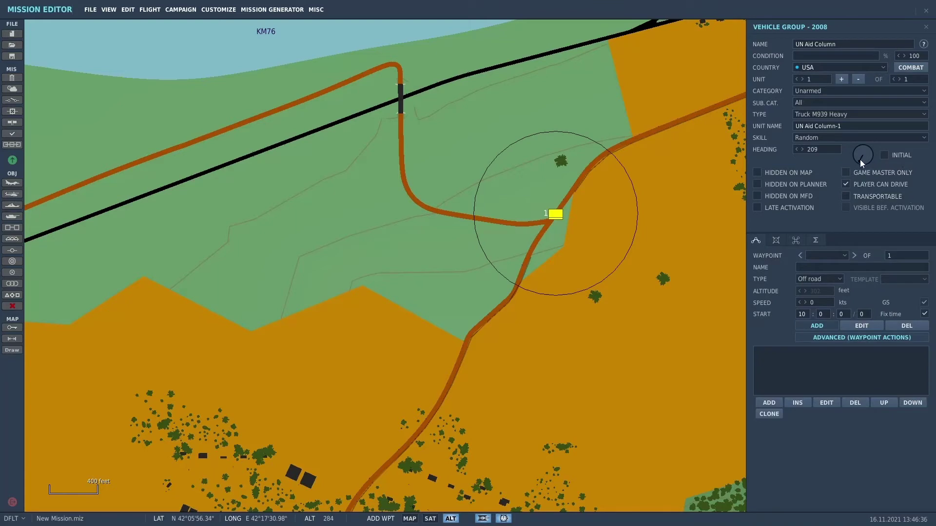
drag(860, 159, 894, 131)
click(900, 78)
click(900, 79)
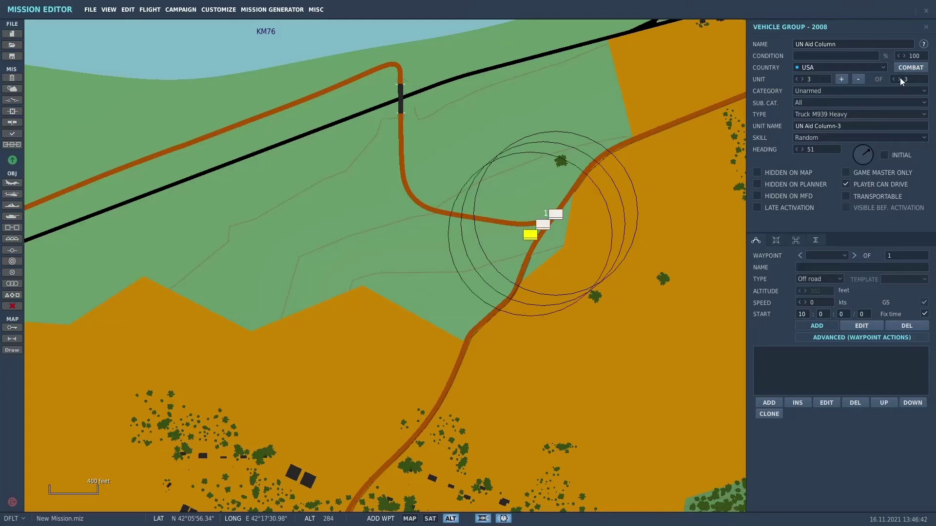
click(899, 78)
click(900, 78)
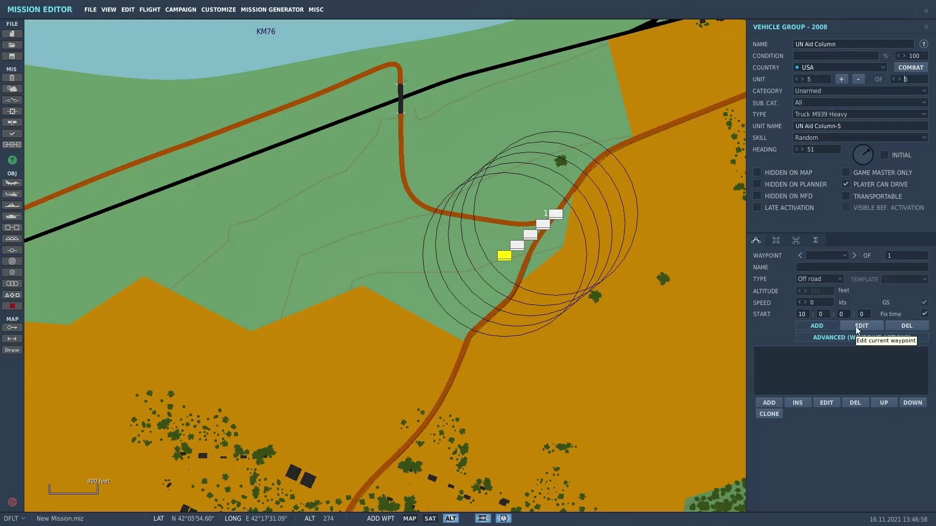
- Add waypoint 1 for the column on the road west of Dapnari, just before the forest
right_drag(651, 255, 344, 394)
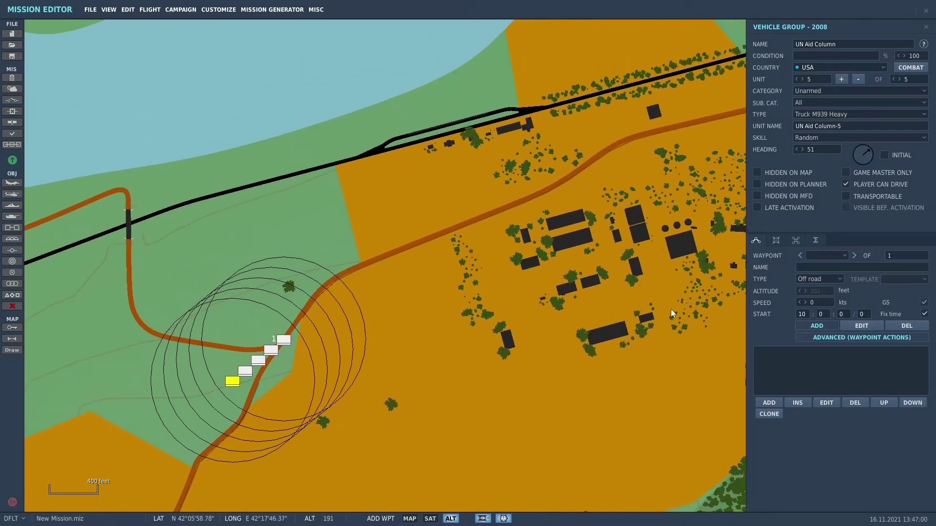
right_drag(671, 309, 471, 248)
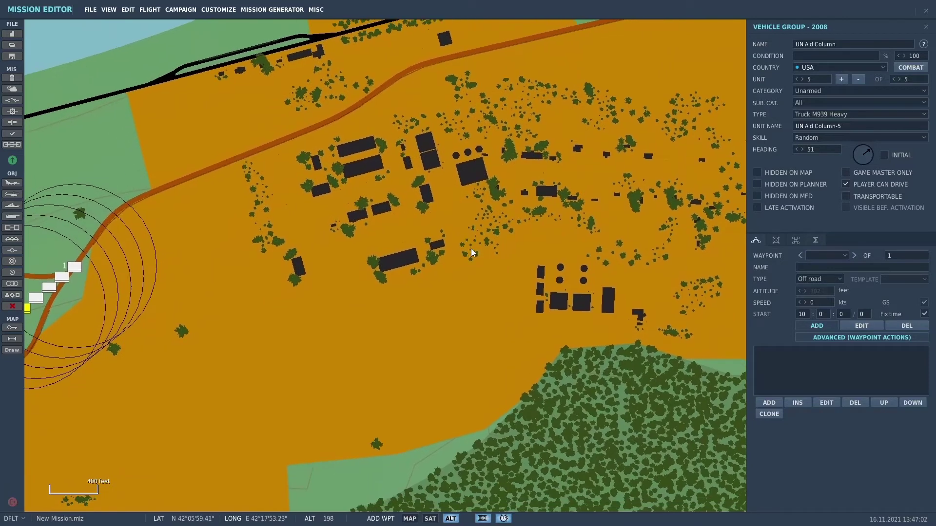
right_drag(599, 229, 703, 315)
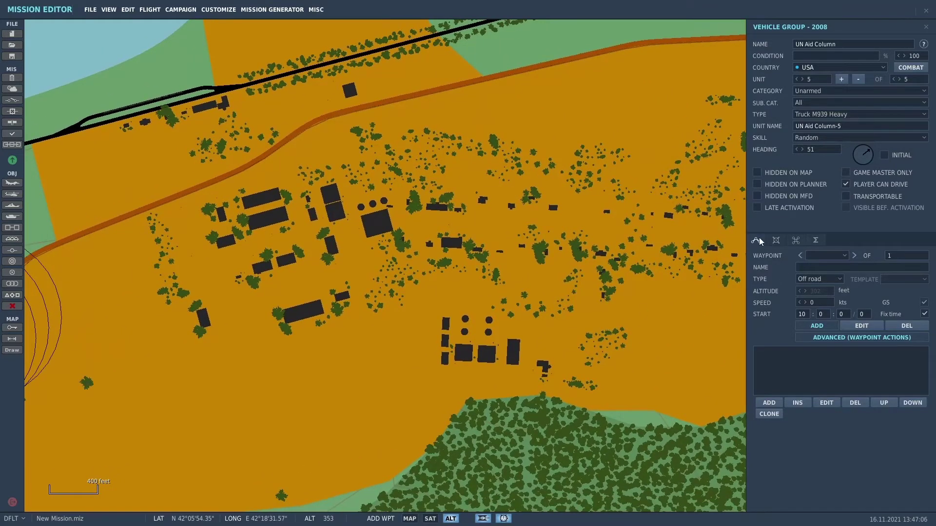
right_drag(590, 193, 498, 268)
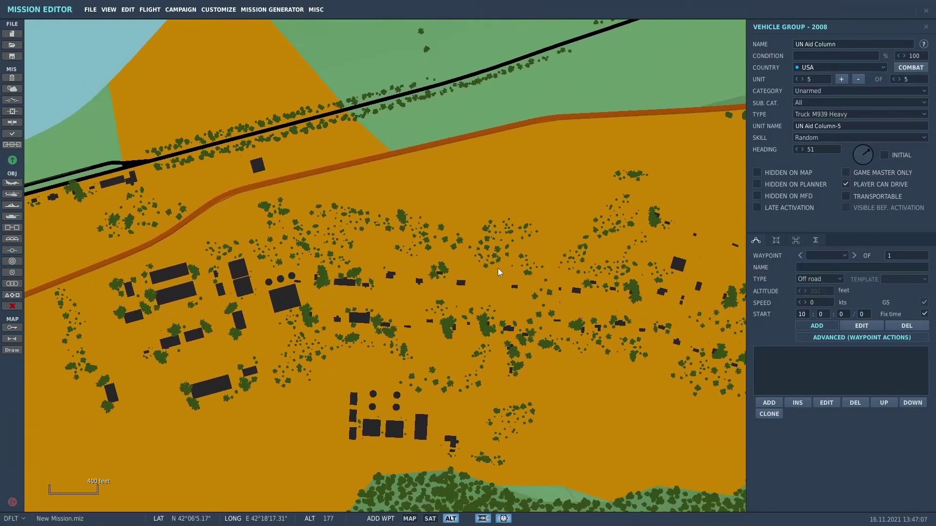
scroll(528, 261, down, 2)
scroll(526, 262, down, 3)
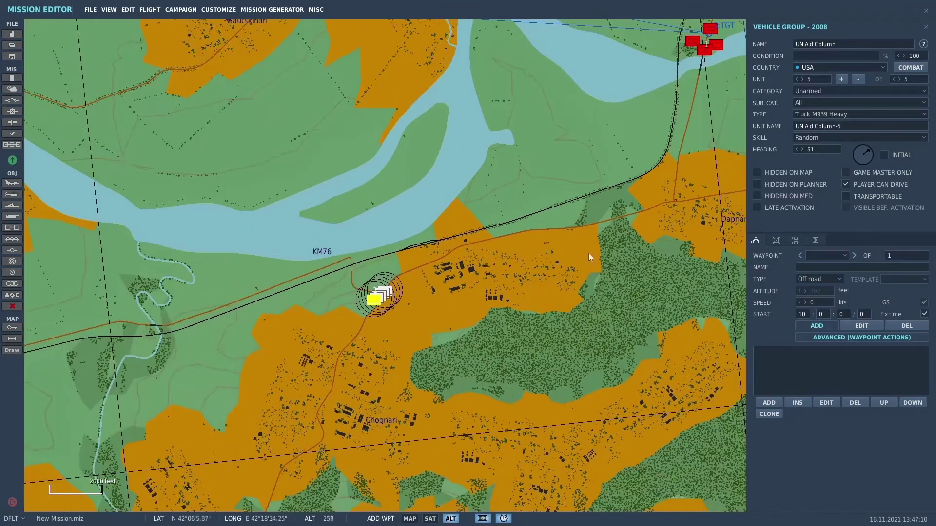
right_drag(592, 255, 493, 313)
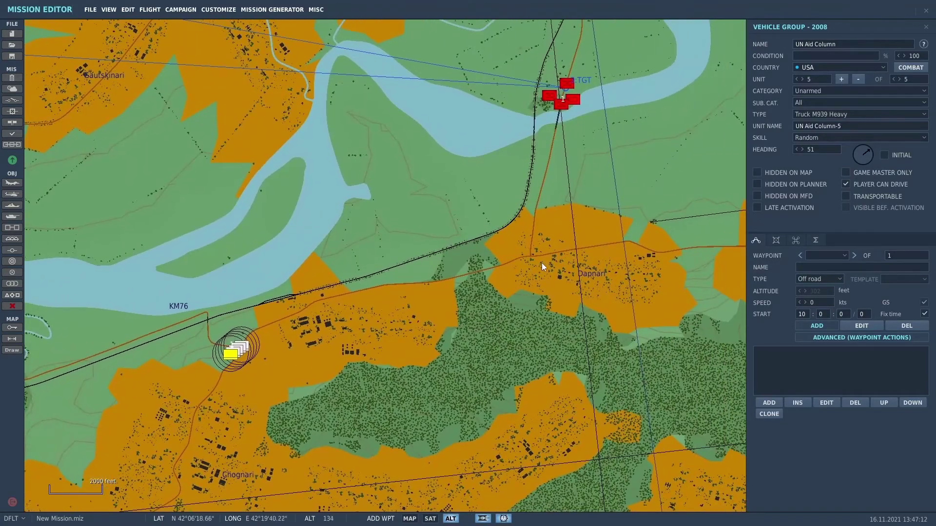
scroll(628, 151, down, 1)
right_drag(628, 151, 597, 238)
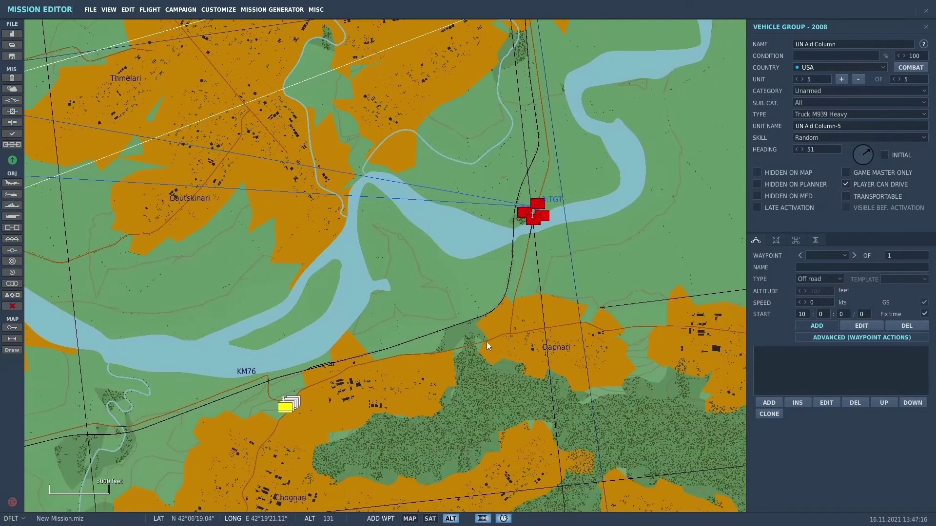
click(425, 353)
- Add waypoint 2 on the road in the town north of the target bridge
right_drag(606, 68, 615, 202)
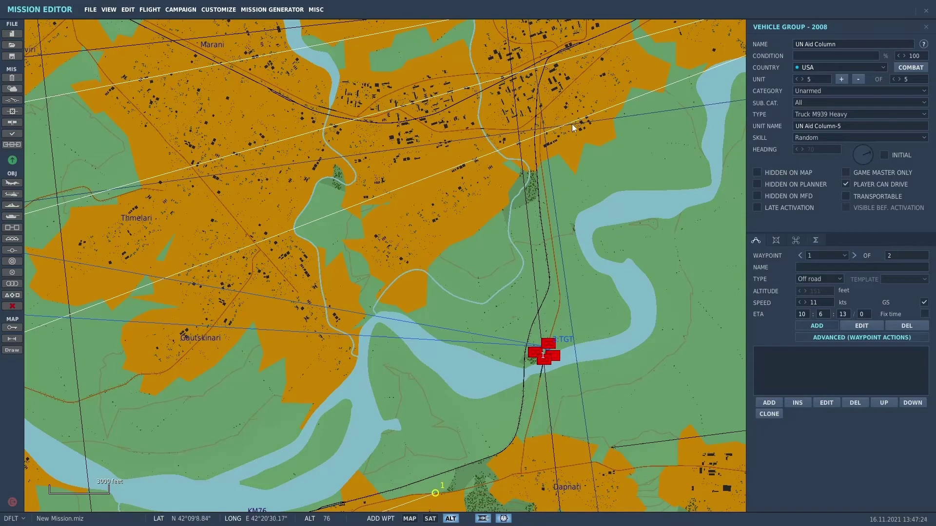
scroll(572, 124, up, 1)
scroll(526, 92, up, 1)
click(521, 106)
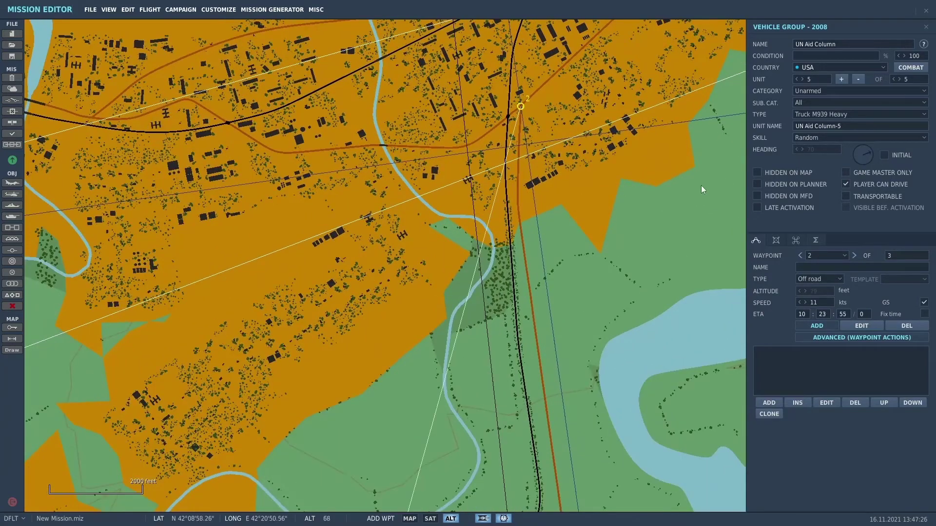
- Set the type of waypoints 2 and 1 to On road
right_drag(689, 294, 668, 112)
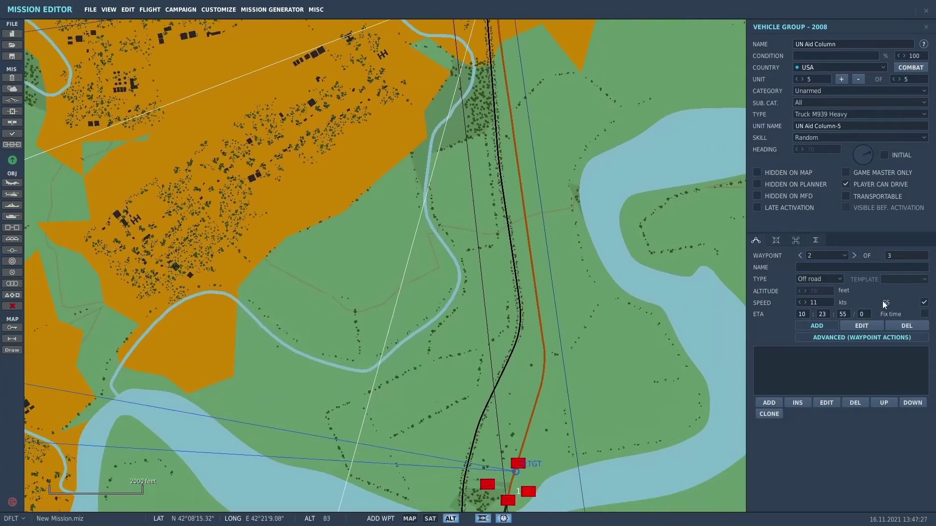
click(841, 278)
click(829, 296)
click(800, 255)
click(841, 281)
click(829, 301)
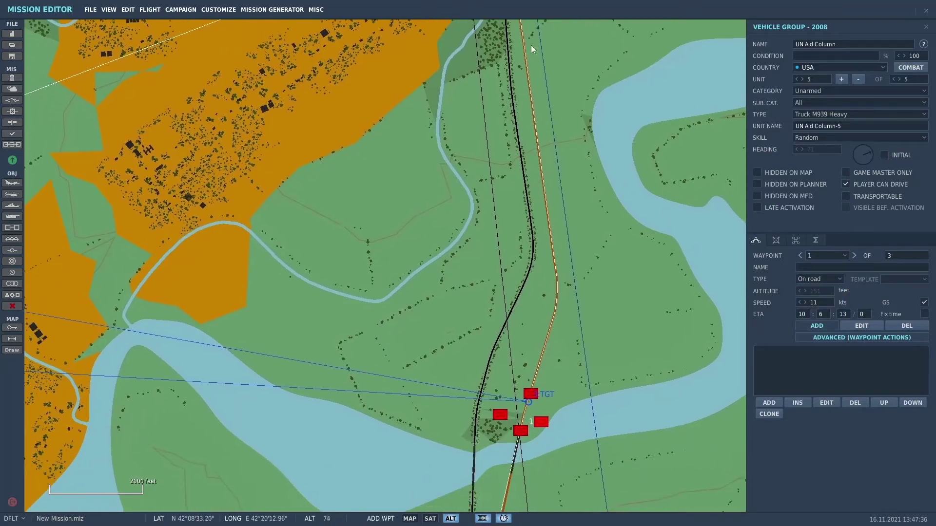
- Set the type of the column's starting waypoint 0 to On road
right_drag(620, 279, 647, 14)
scroll(643, 238, down, 2)
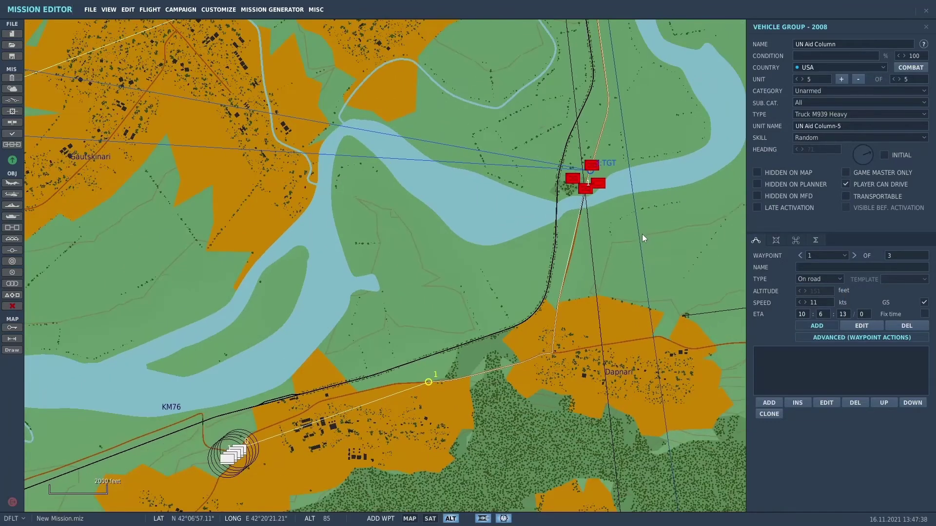
scroll(642, 238, down, 1)
right_drag(568, 383, 497, 478)
scroll(541, 437, up, 1)
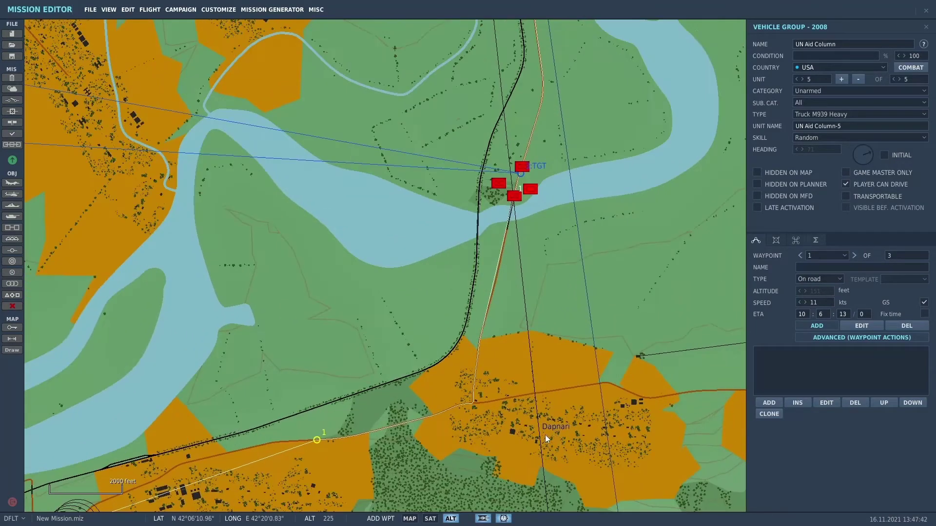
scroll(545, 435, up, 1)
right_drag(472, 435, 664, 337)
scroll(552, 353, up, 2)
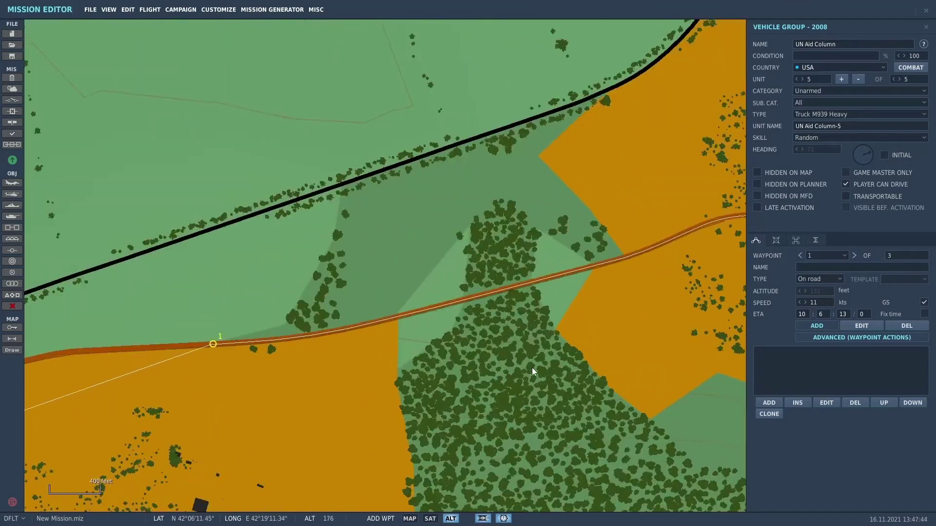
right_drag(532, 367, 584, 317)
scroll(529, 276, up, 2)
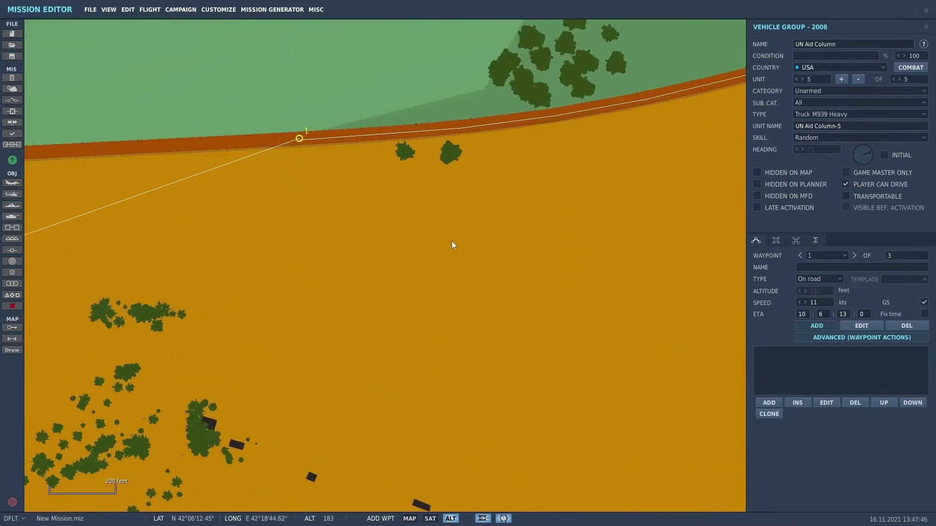
right_drag(452, 244, 823, 135)
scroll(446, 200, down, 3)
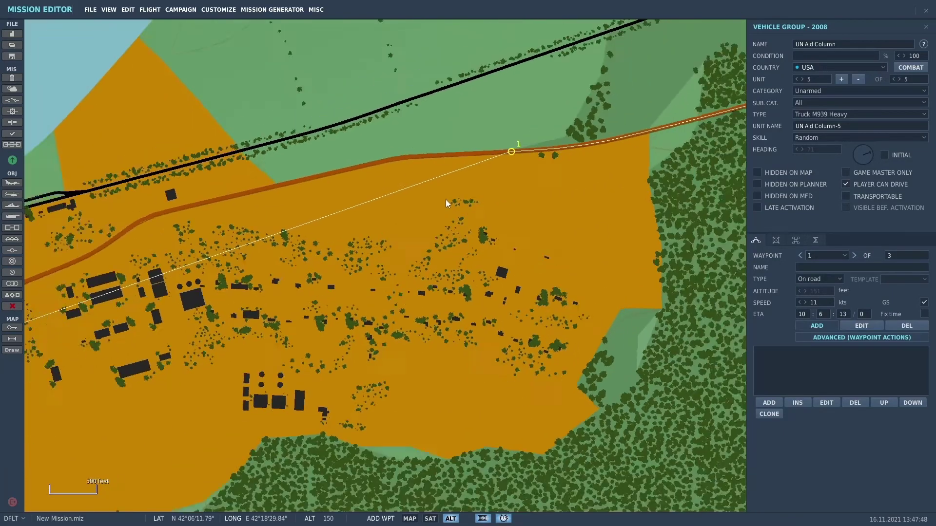
scroll(445, 203, down, 1)
click(800, 255)
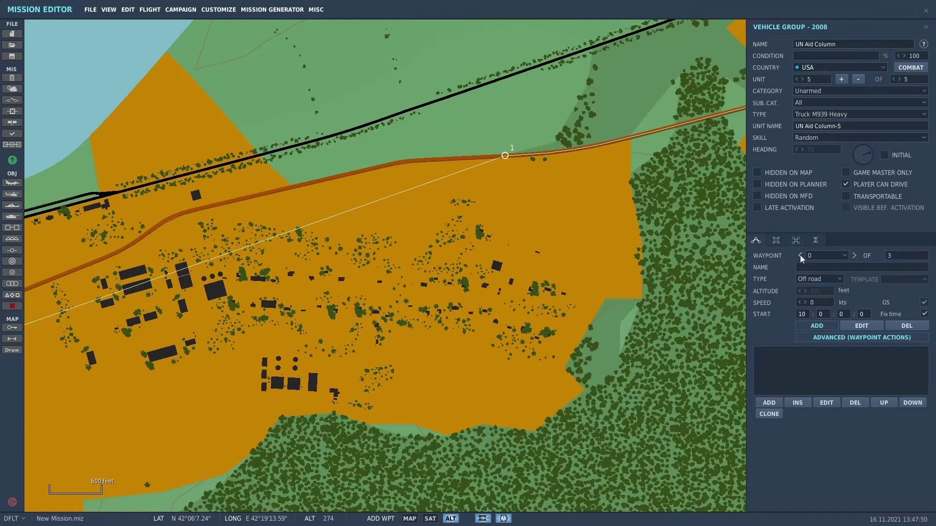
click(838, 279)
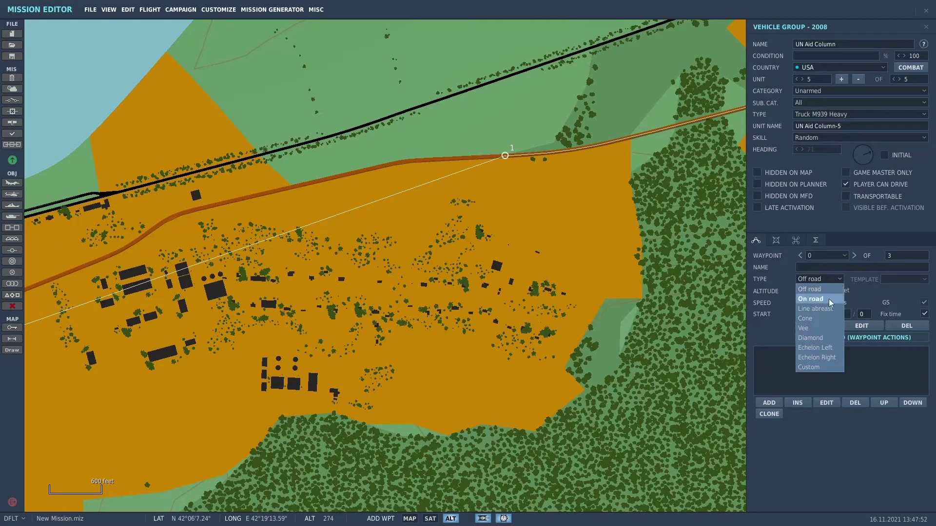
click(829, 299)
- Stop adding waypoints and examine how the five trucks line up along the road at the junction
scroll(307, 229, down, 3)
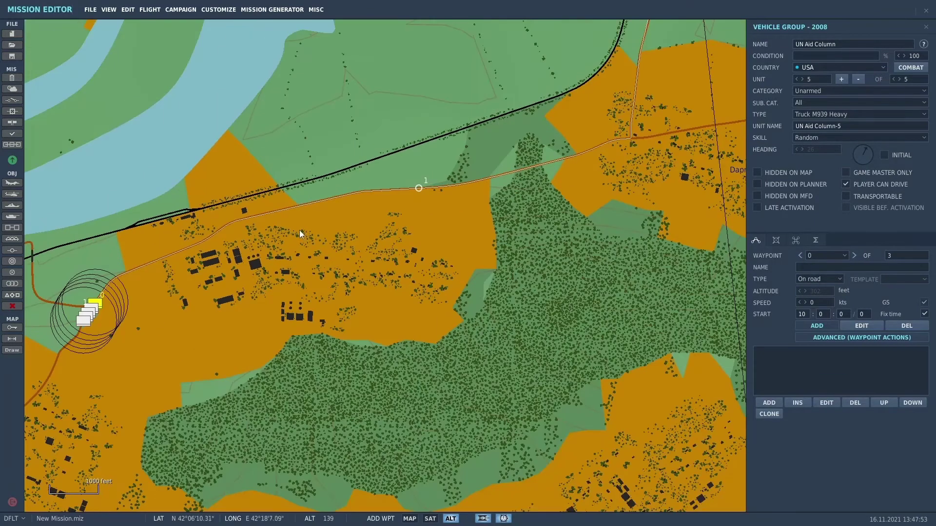
right_drag(299, 230, 467, 73)
scroll(422, 215, up, 5)
scroll(480, 156, up, 3)
right_drag(476, 218, 521, 100)
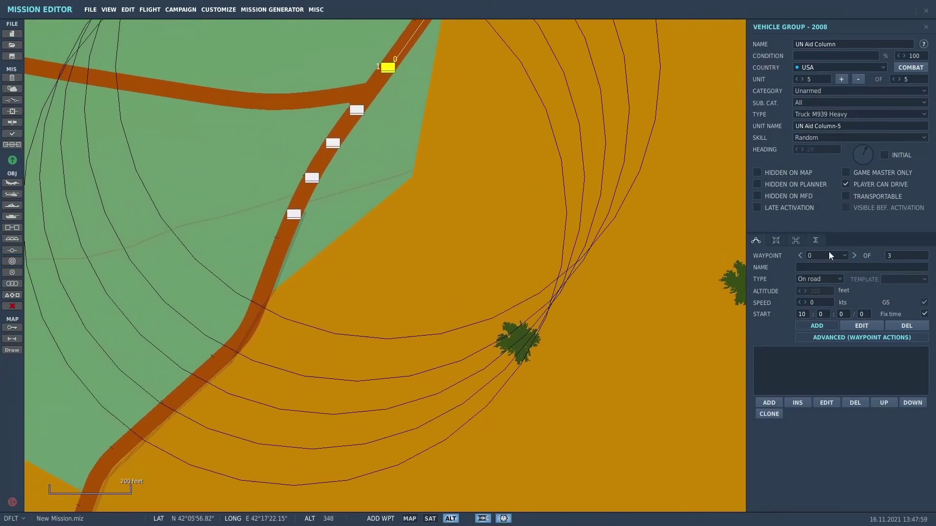
click(865, 325)
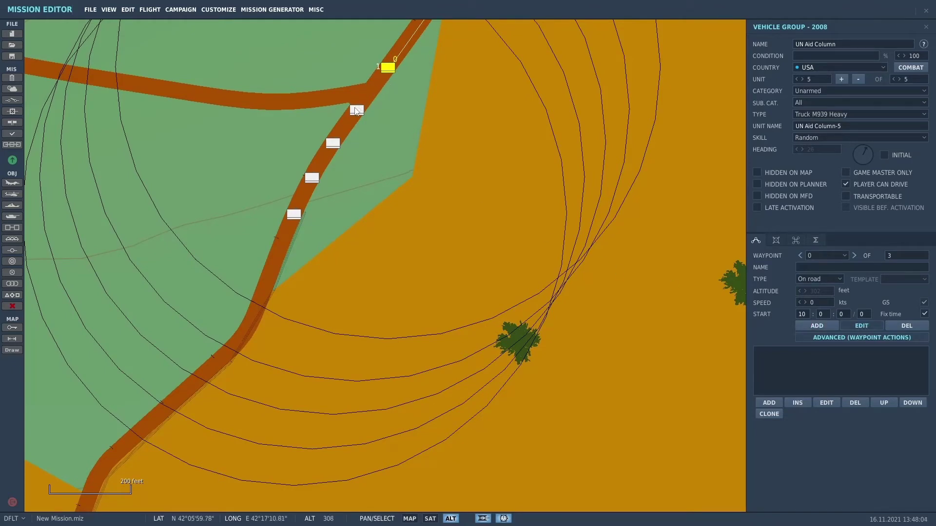
drag(398, 109, 355, 184)
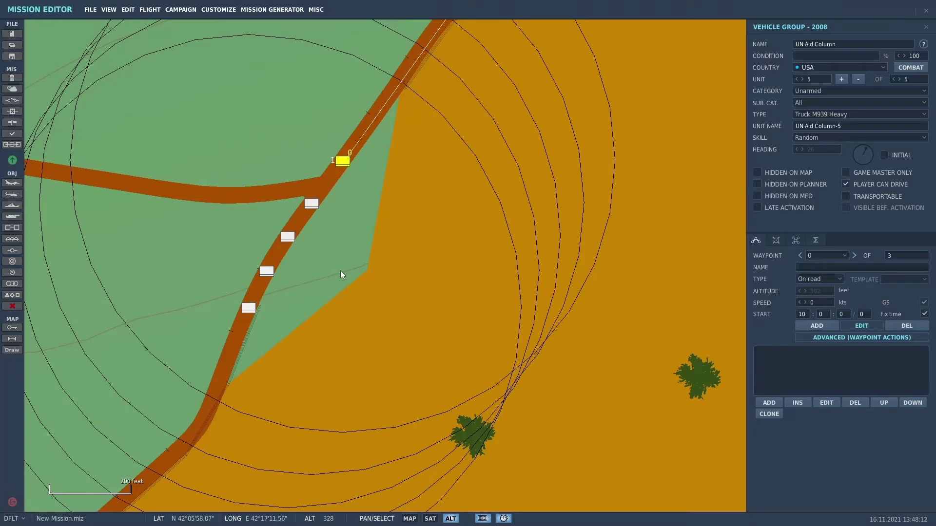
- Examine the column's road route from its start past Dapnari to the target bridge
scroll(463, 239, down, 3)
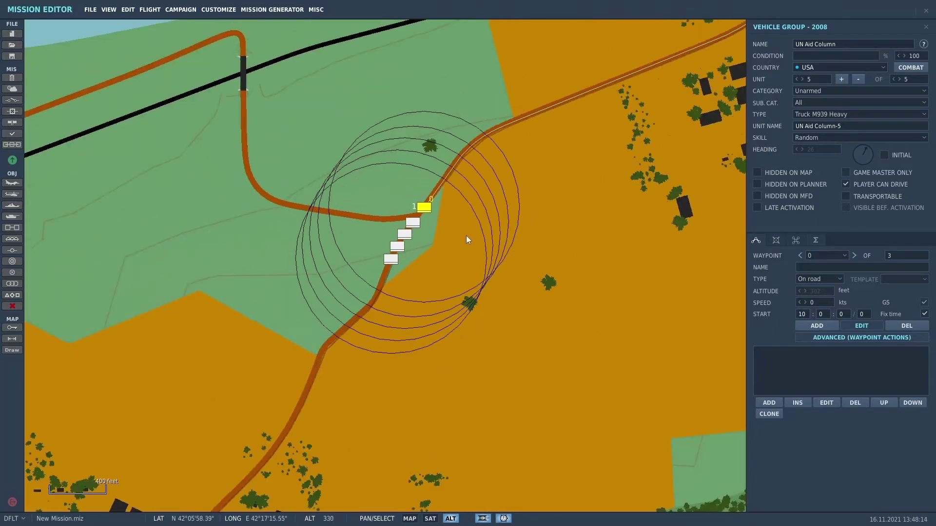
scroll(483, 332, down, 7)
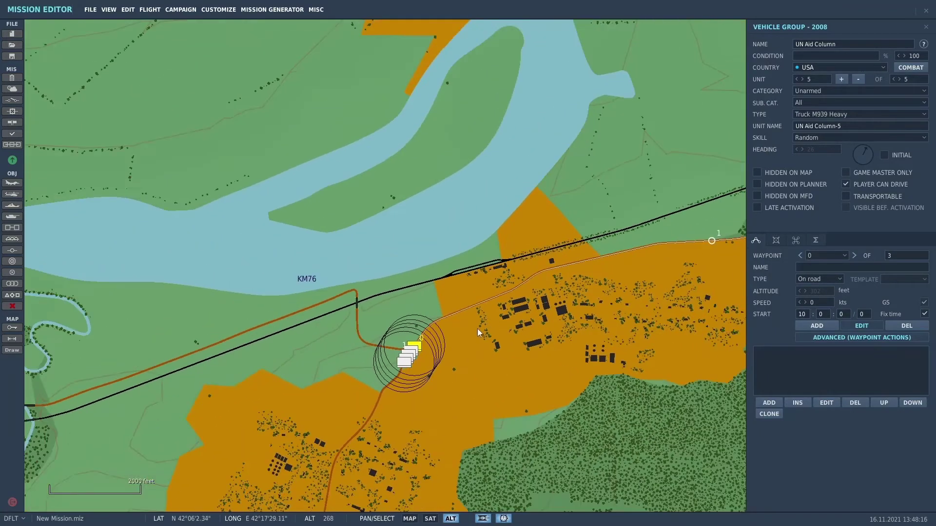
drag(478, 329, 367, 337)
scroll(379, 314, down, 3)
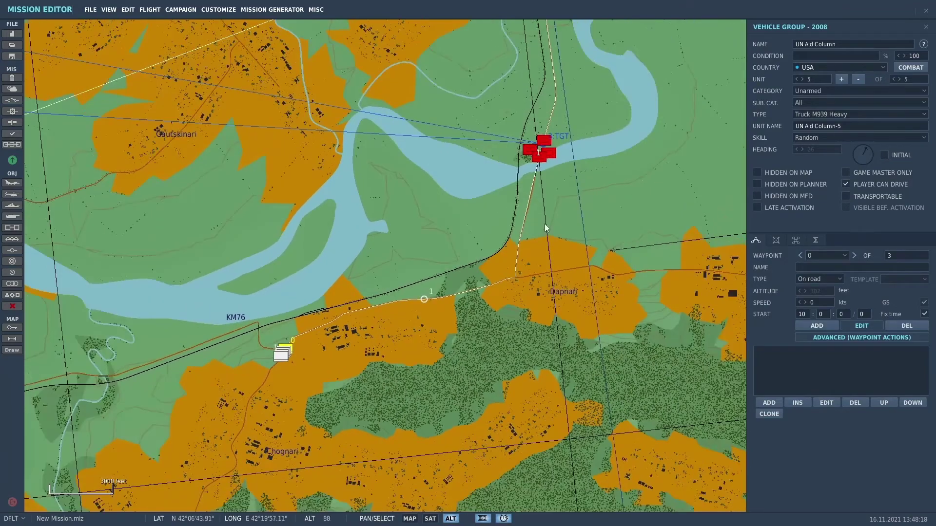
drag(545, 227, 508, 272)
scroll(394, 362, up, 1)
scroll(430, 350, up, 1)
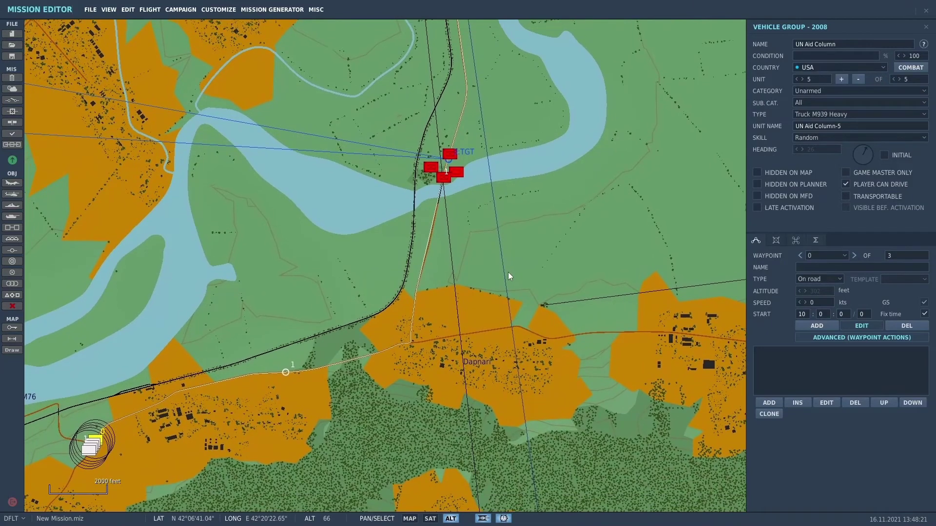
scroll(415, 304, down, 2)
drag(459, 341, 530, 300)
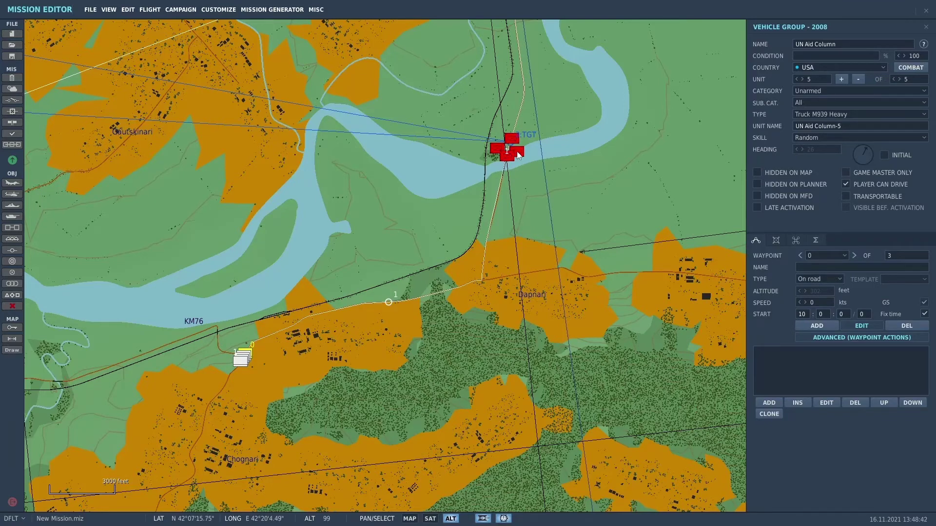
- Create a new mission trigger of type 1 Once and name it UN Column Starts
click(16, 102)
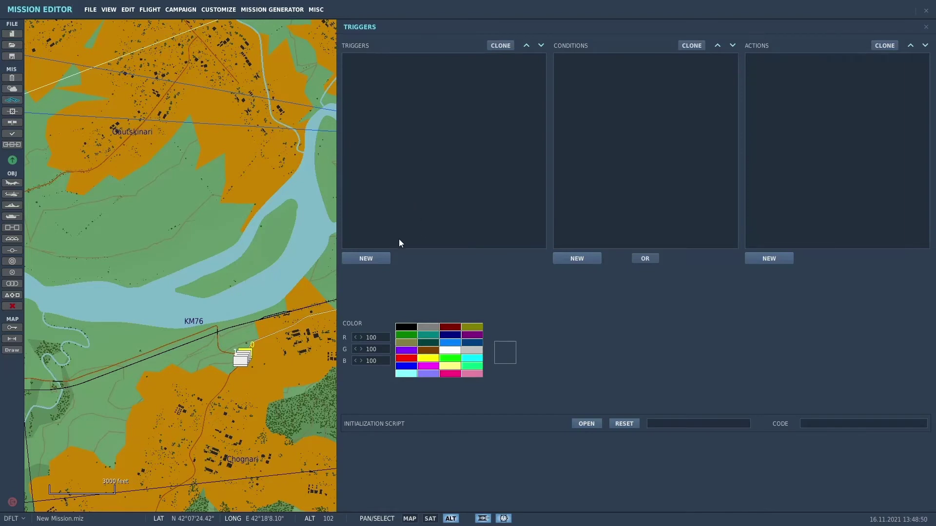
click(376, 257)
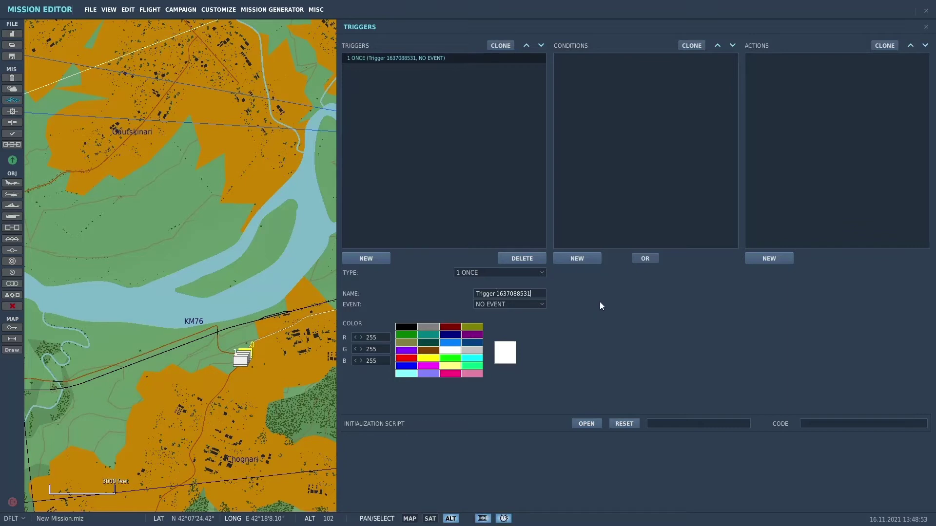
key(BackSpace)
key(BackSpace)
key(BackSpace)
key(BackSpace)
key(BackSpace)
key(BackSpace)
key(BackSpace)
key(BackSpace)
key(BackSpace)
key(BackSpace)
key(BackSpace)
key(BackSpace)
key(BackSpace)
key(BackSpace)
key(BackSpace)
key(BackSpace)
key(BackSpace)
key(BackSpace)
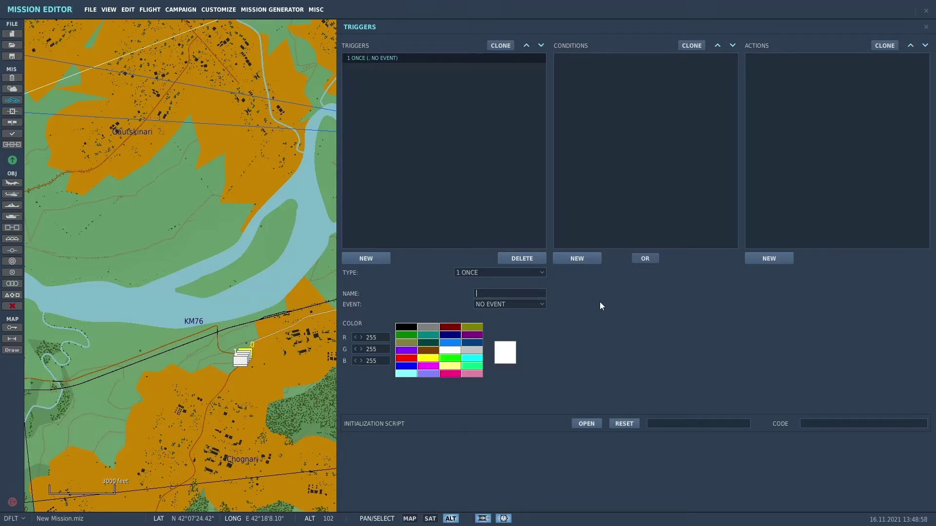
text(UN Column Starts)
- Add a condition to the UN Column Starts trigger and set its type to Group Dead
click(589, 259)
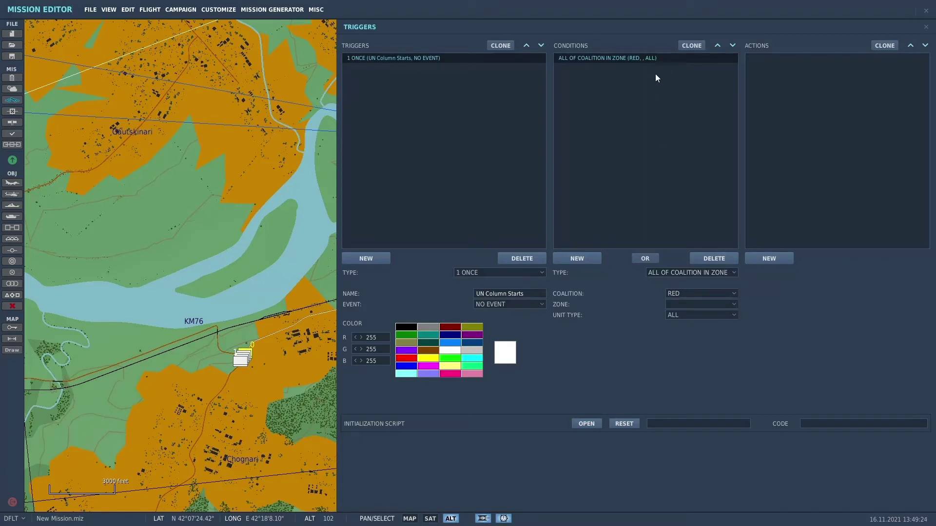
click(732, 274)
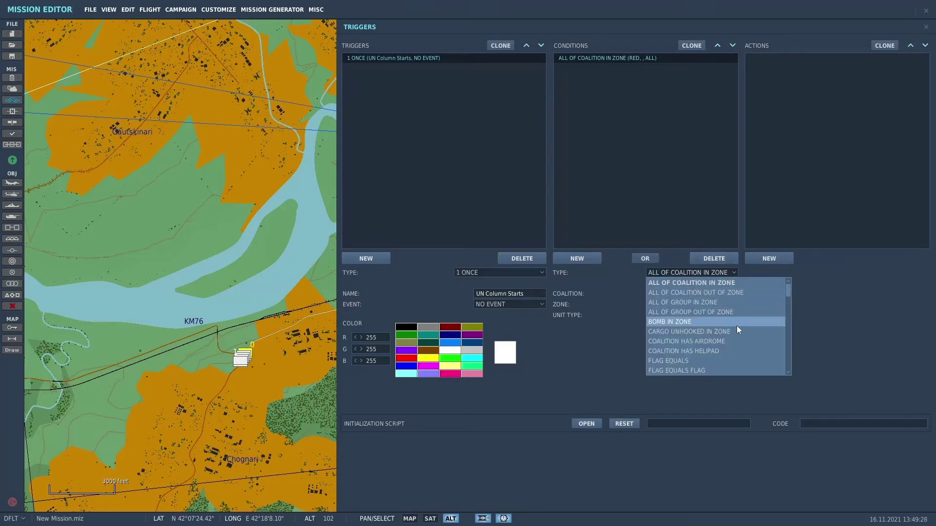
scroll(763, 296, down, 2)
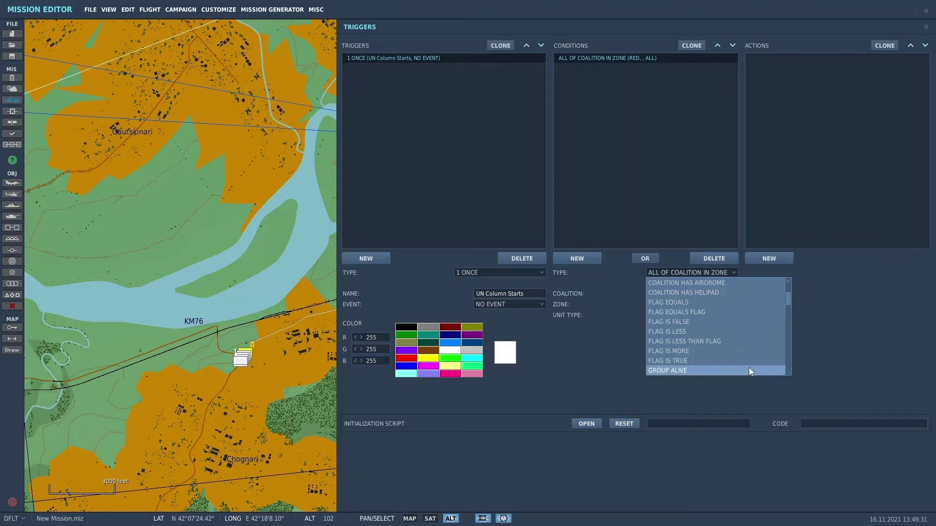
scroll(749, 348, down, 1)
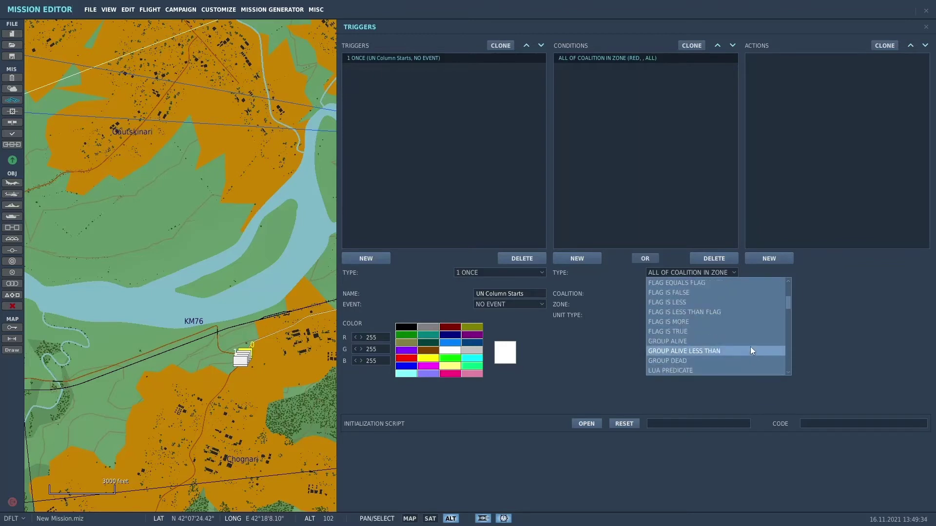
scroll(749, 350, down, 1)
click(738, 333)
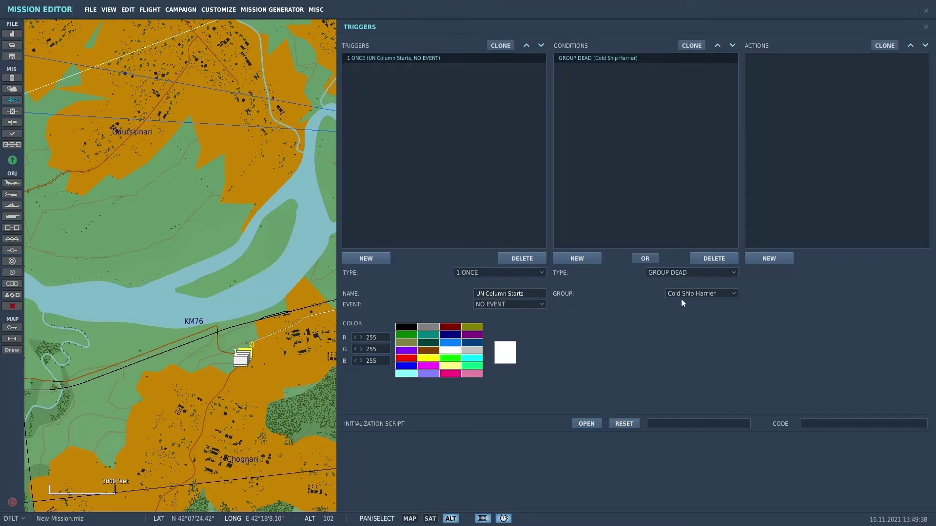
- Set the Group Dead condition's group to Red Bridge Guard and add a Flag On action for flag 50
click(735, 293)
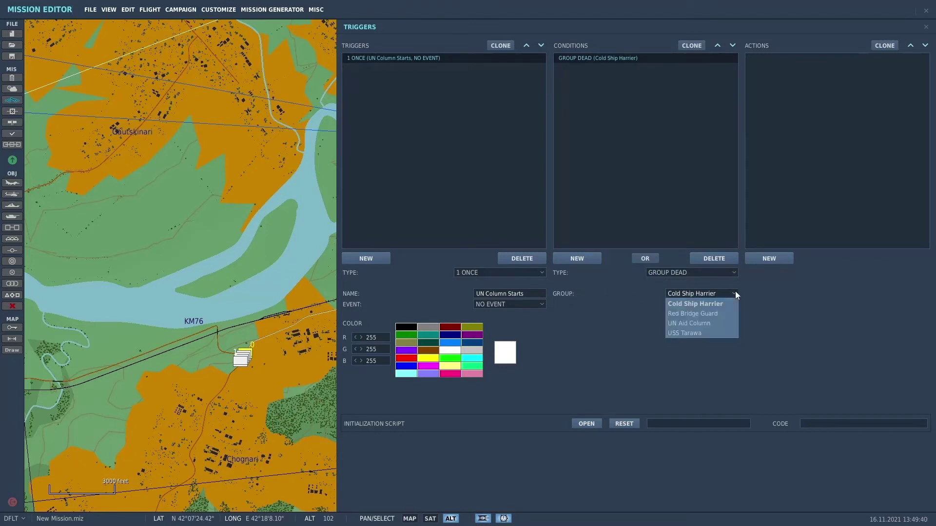
click(721, 314)
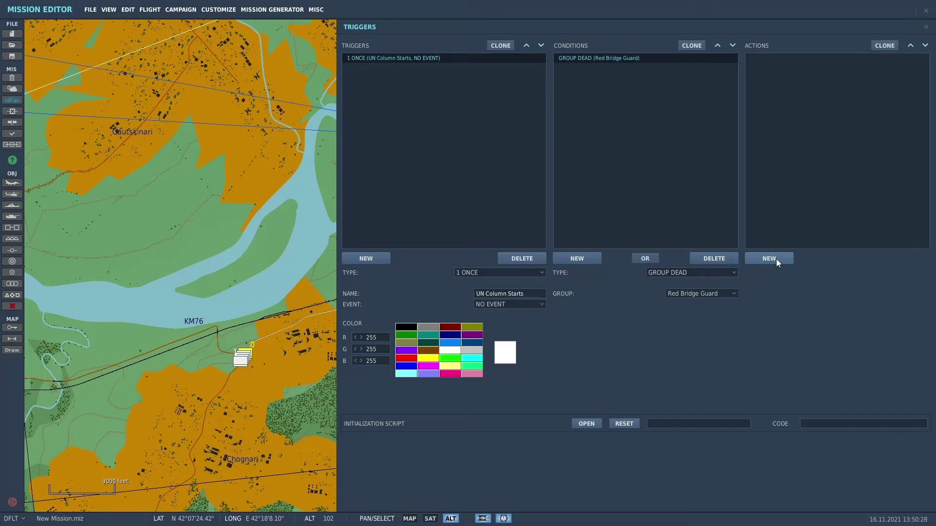
click(778, 260)
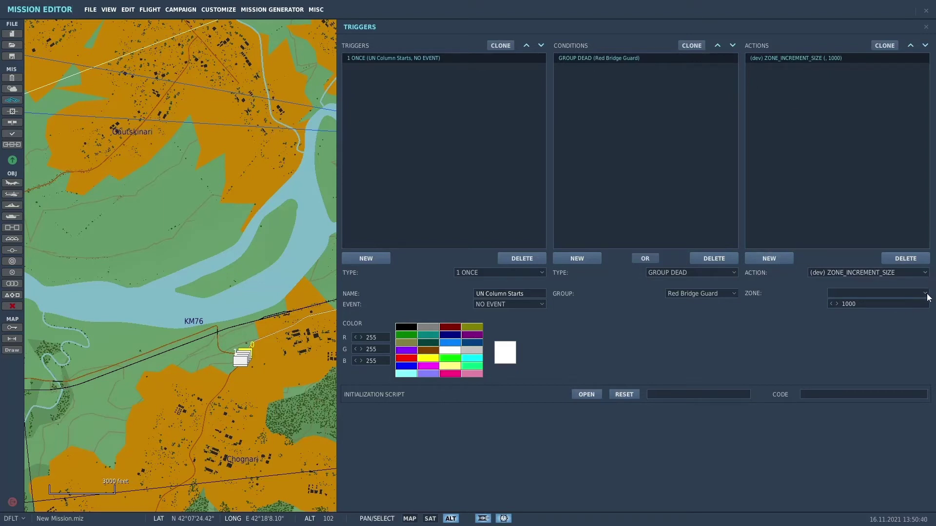
click(925, 273)
scroll(900, 340, down, 3)
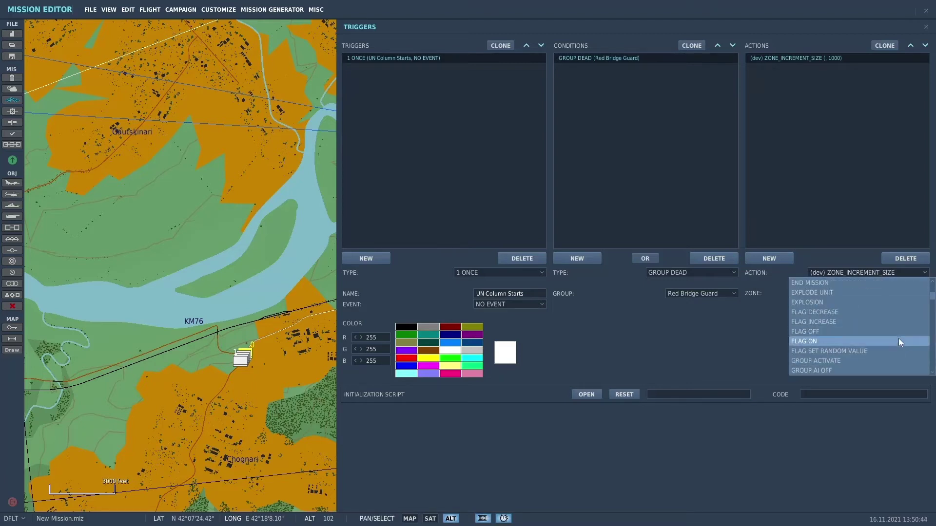
click(897, 341)
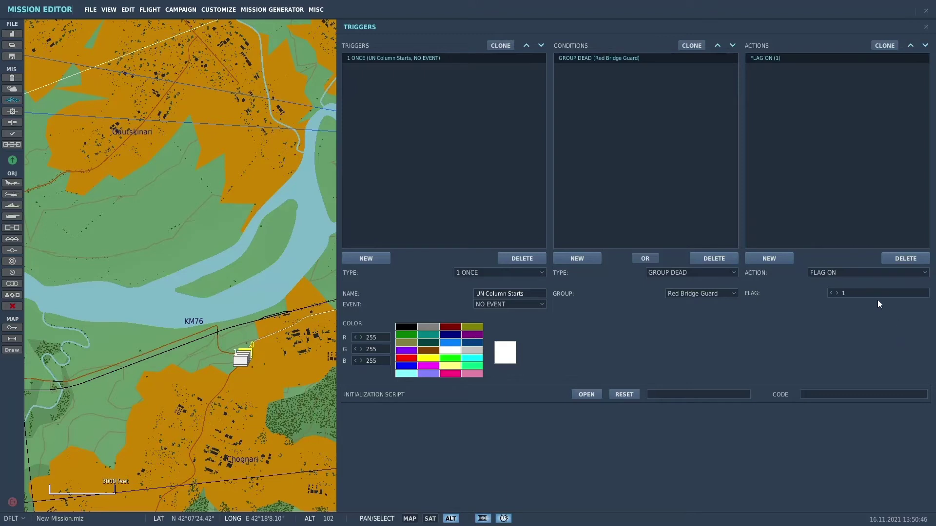
click(859, 291)
key(BackSpace)
text(5)
- Extend the trigger's name to "UN Column Starts/Set Flag 50"
text(/)
text(Set )
text(Flag)
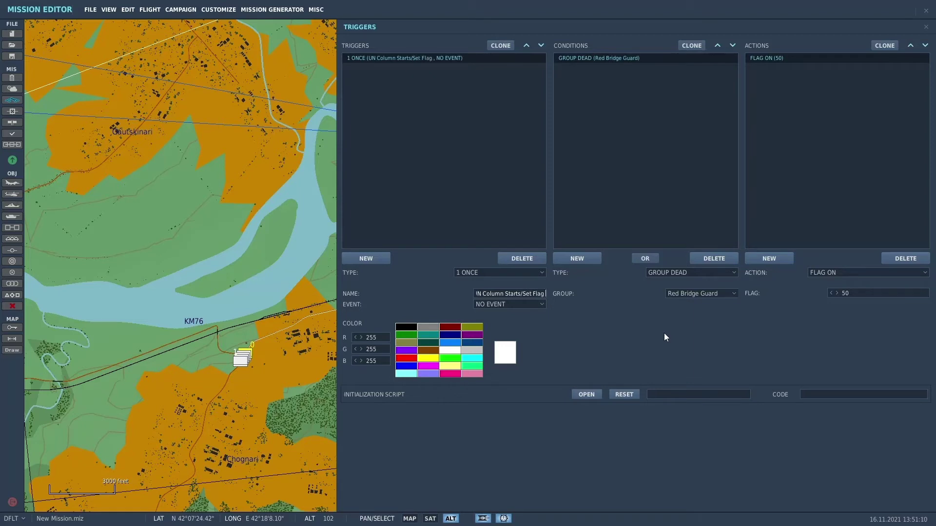
text( 50)
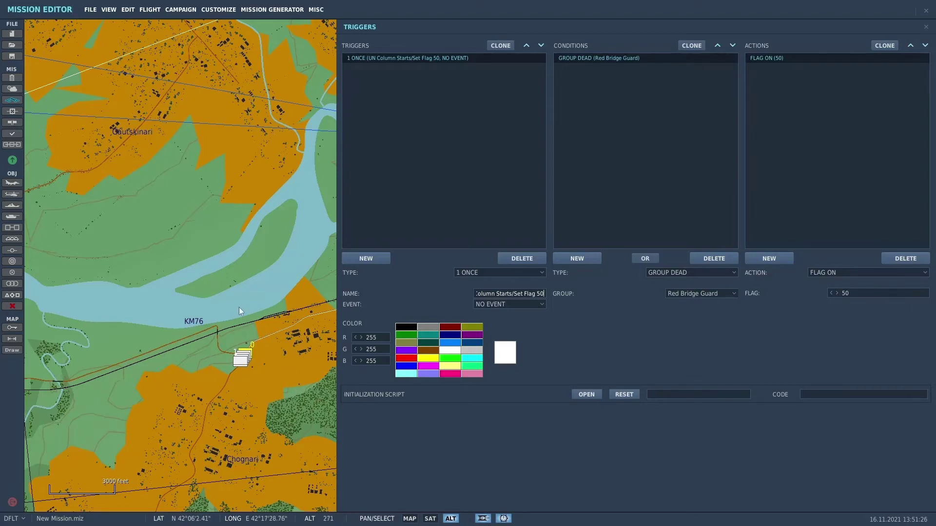
- Add a Hold task to the UN Aid Column's waypoint 0 with a stop condition of user flag 50 being true
click(199, 256)
scroll(186, 369, up, 6)
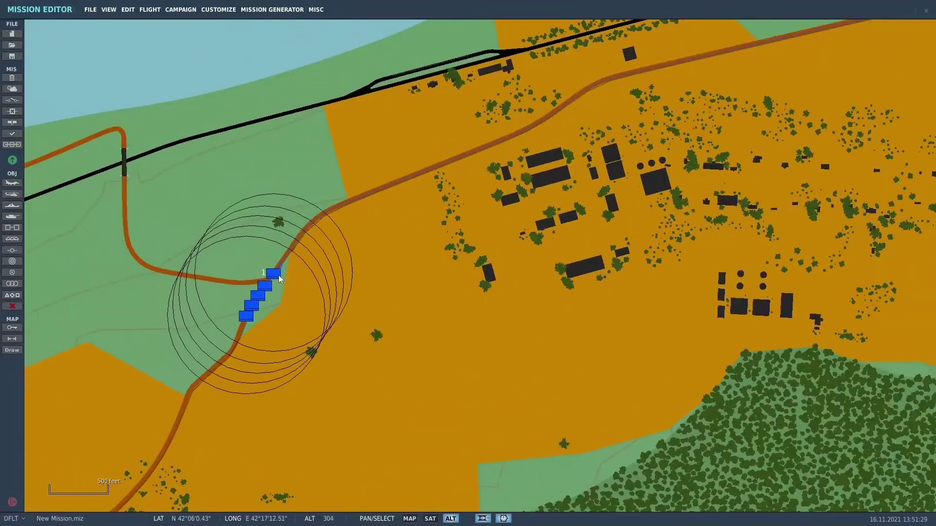
click(280, 276)
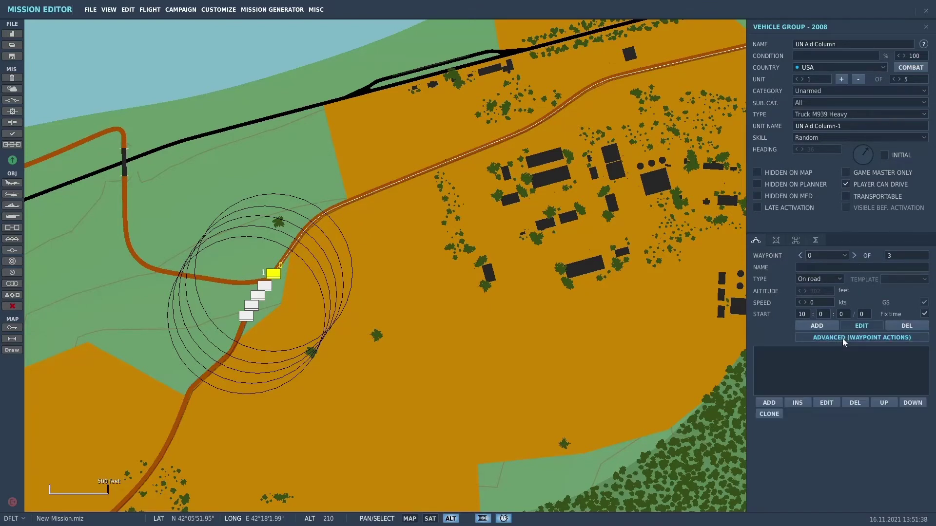
click(773, 403)
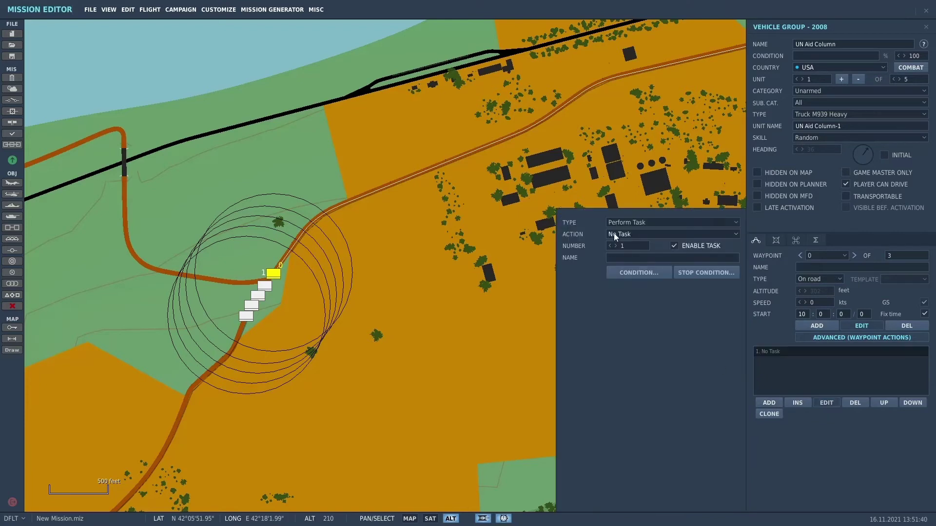
click(736, 233)
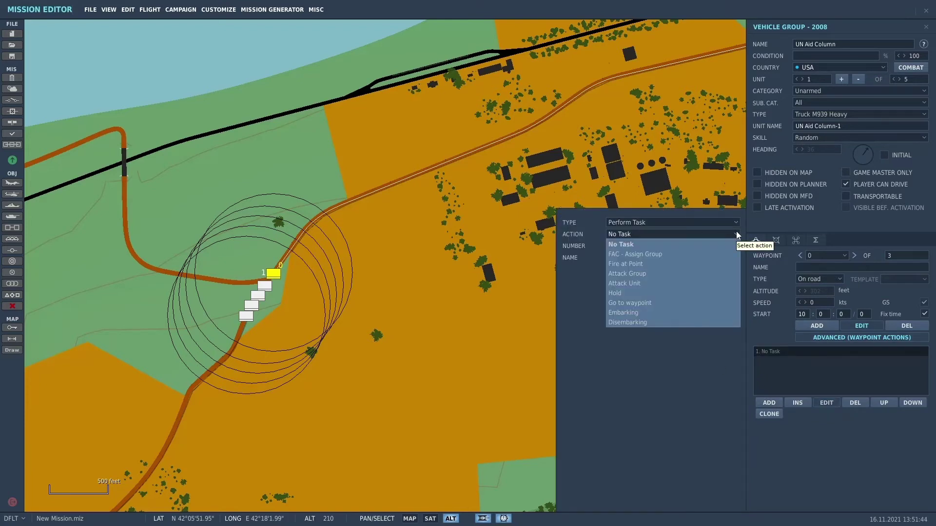
click(661, 287)
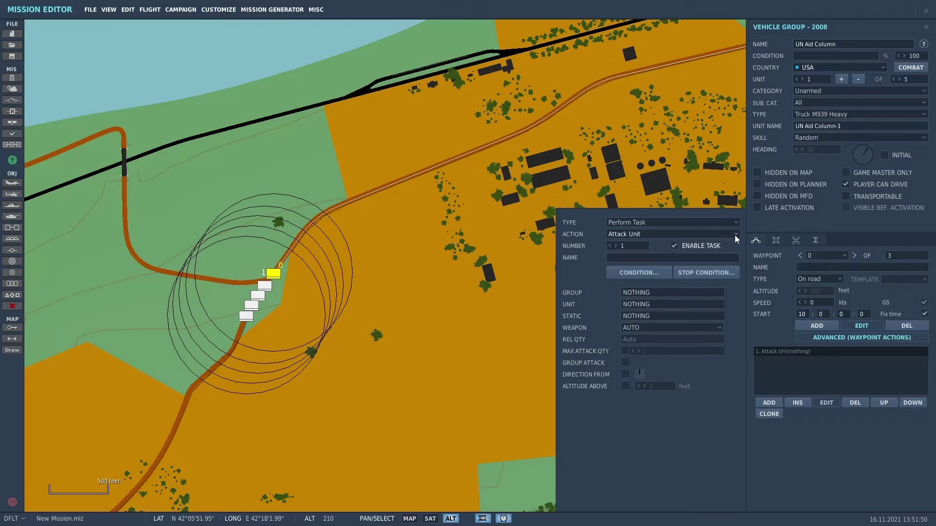
click(735, 234)
click(676, 295)
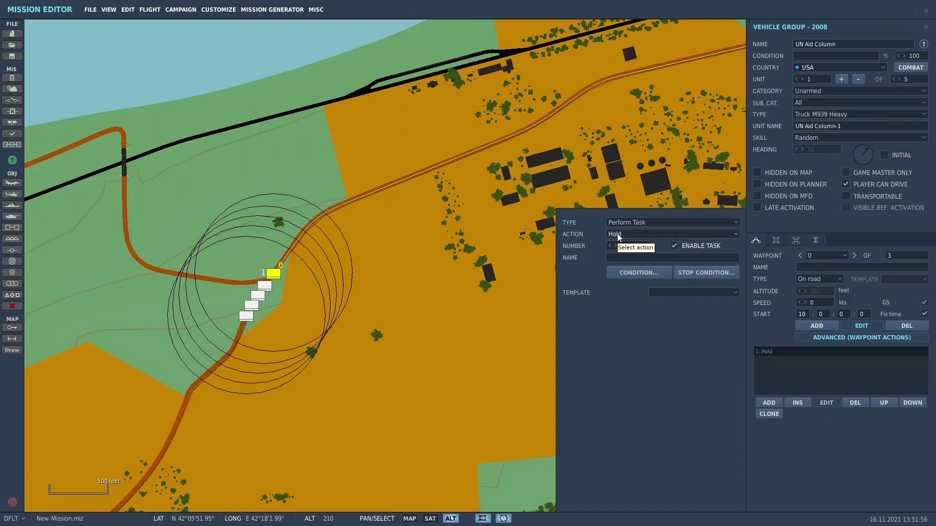
click(703, 272)
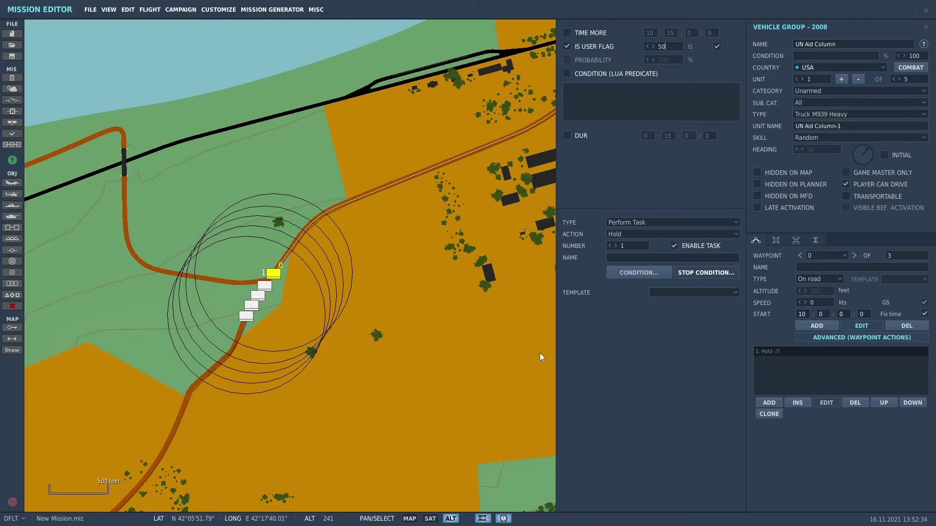
click(509, 358)
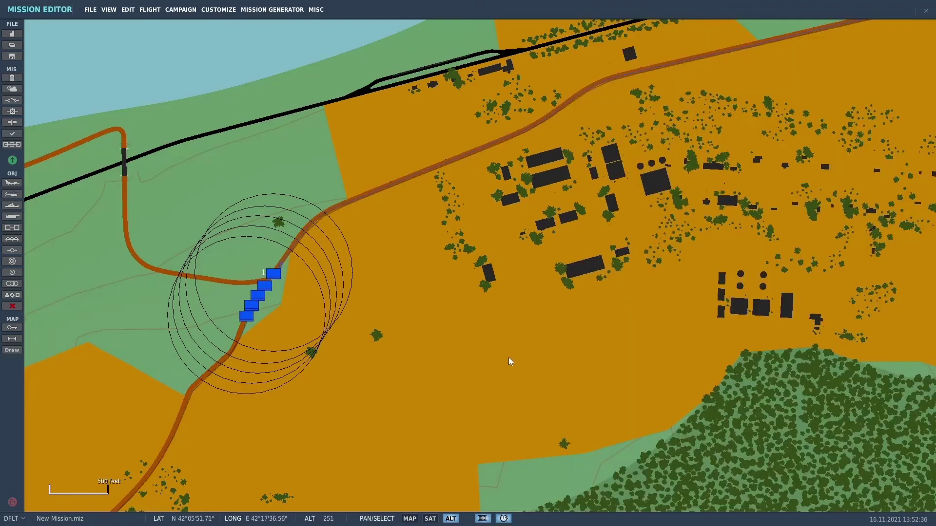
- Add a second action to the UN Column Starts/Set Flag 50 trigger: Message to Coalition, addressed to BLUE
click(12, 100)
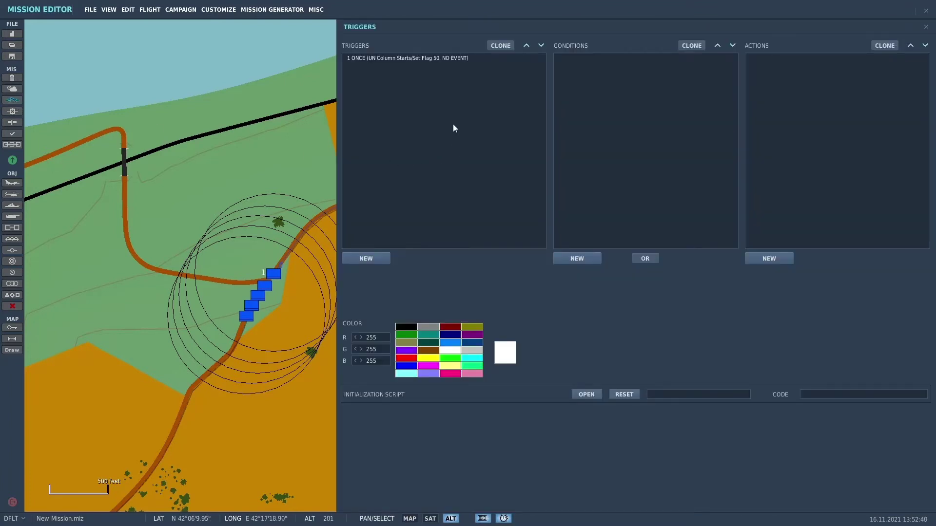
click(459, 58)
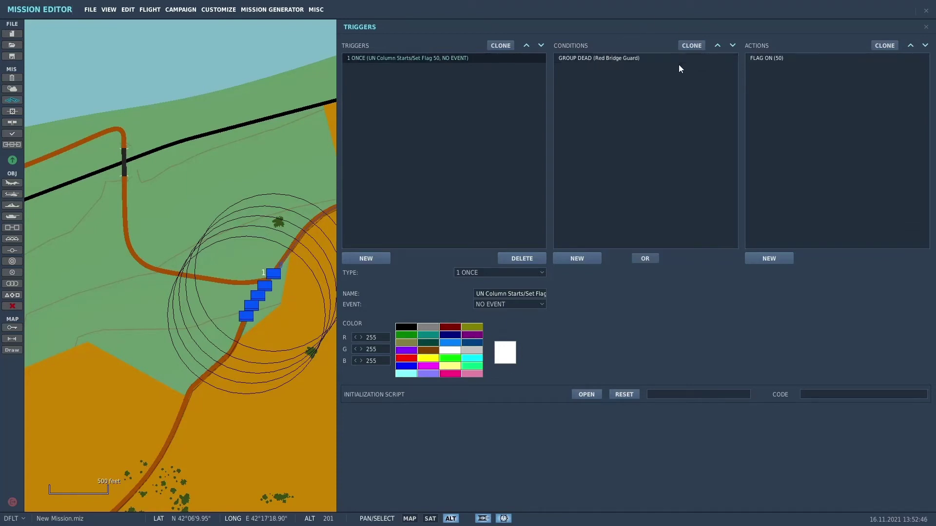
click(781, 256)
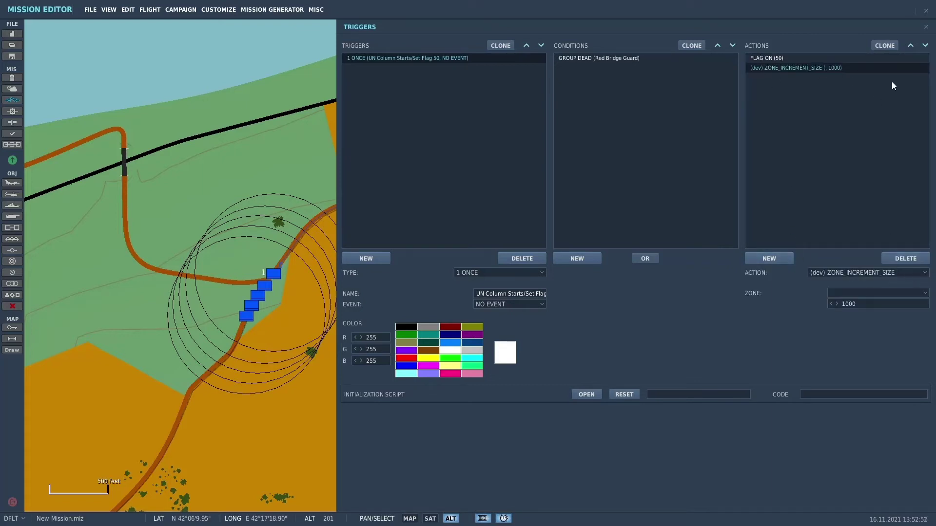
click(924, 273)
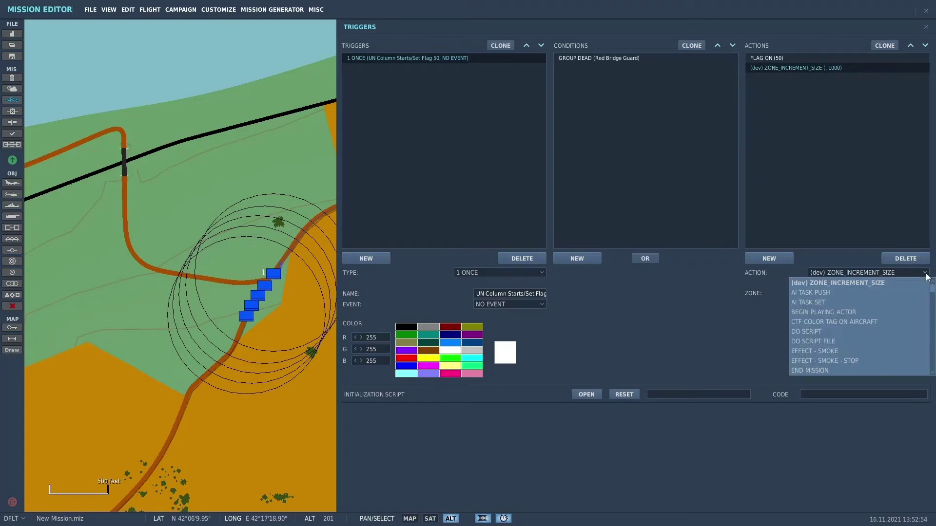
scroll(900, 340, down, 4)
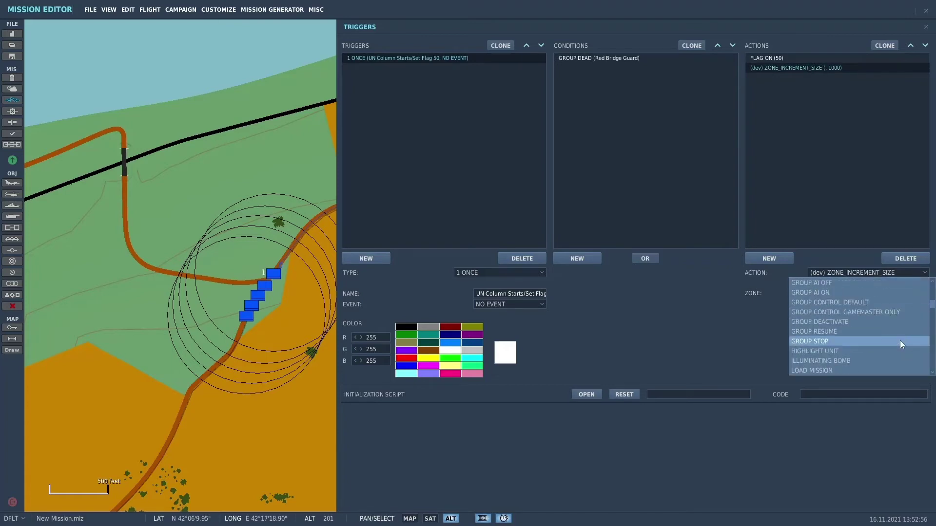
click(892, 361)
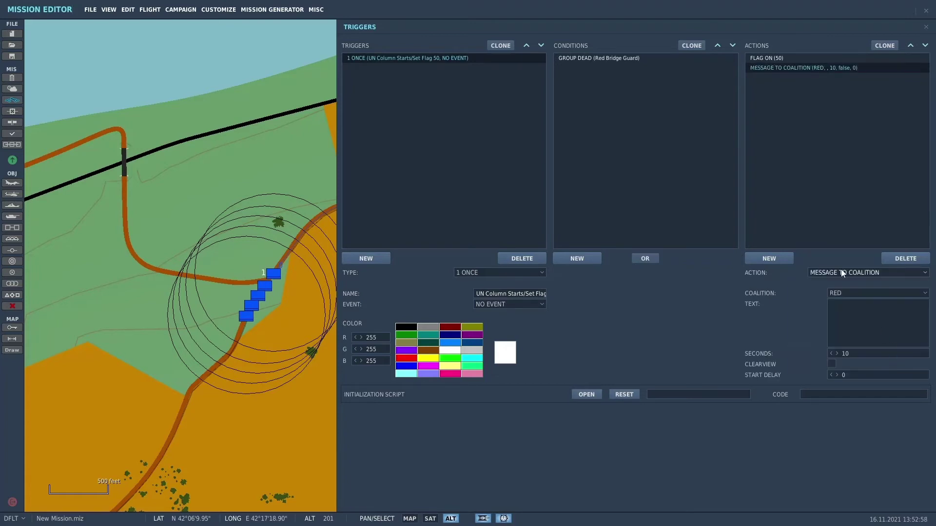
click(926, 294)
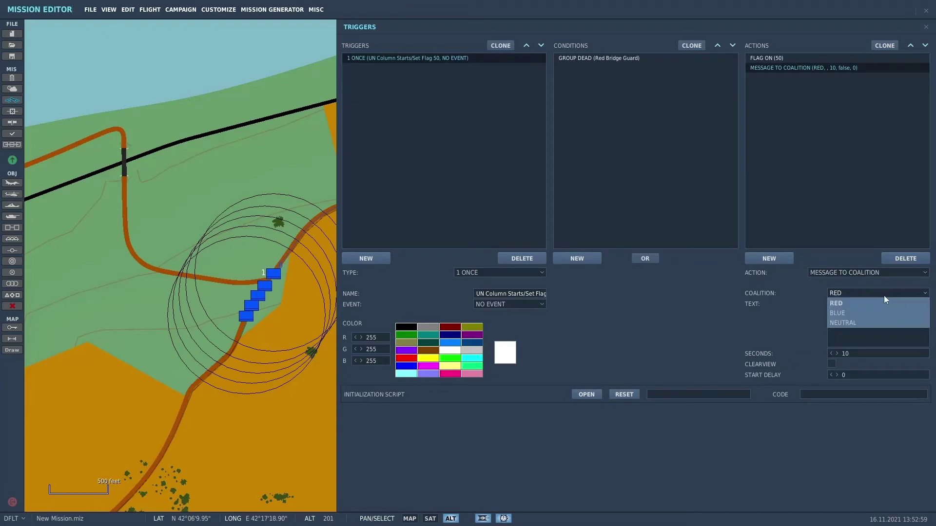
click(864, 311)
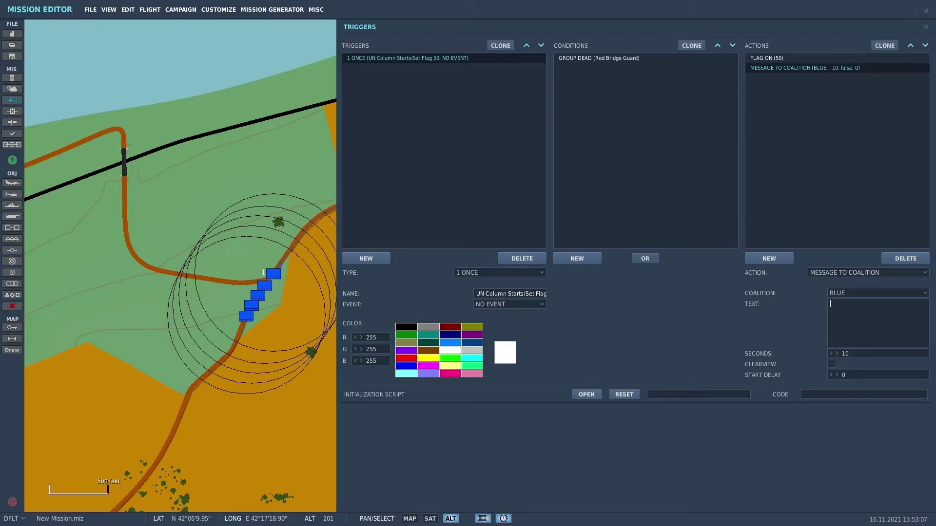
- Enter the coalition message text "UN Column is proceeding to Samtredia" and return to the map
text(UN Column is proceeding t)
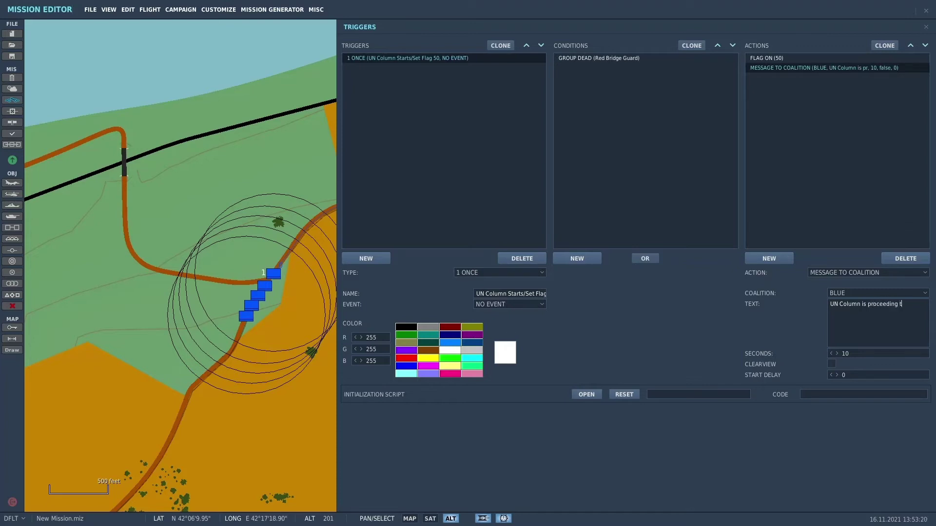
text(o )
text(Sam)
text(tredi)
text(3)
key(Delete)
click(269, 77)
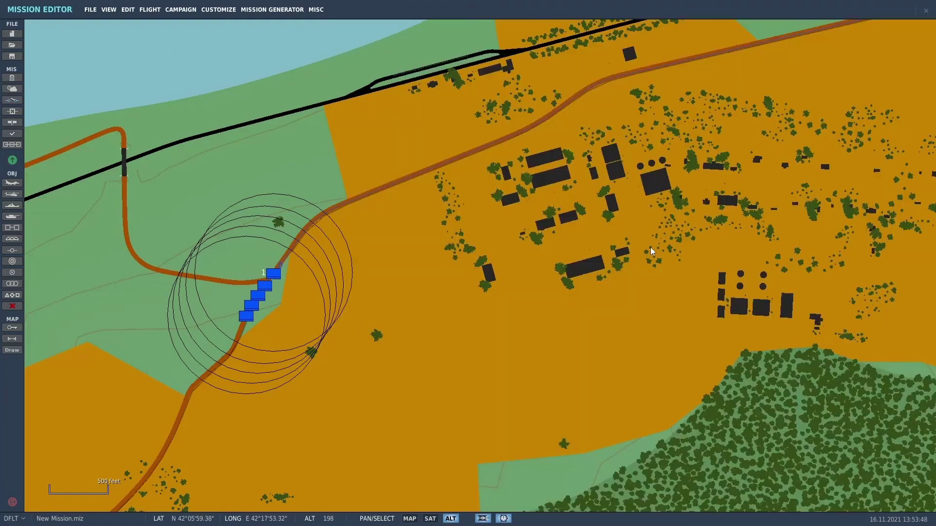
- Create a circular trigger zone centred on the column's final waypoint 2 in Samtredia and set its radius to 1000 feet
scroll(648, 248, down, 3)
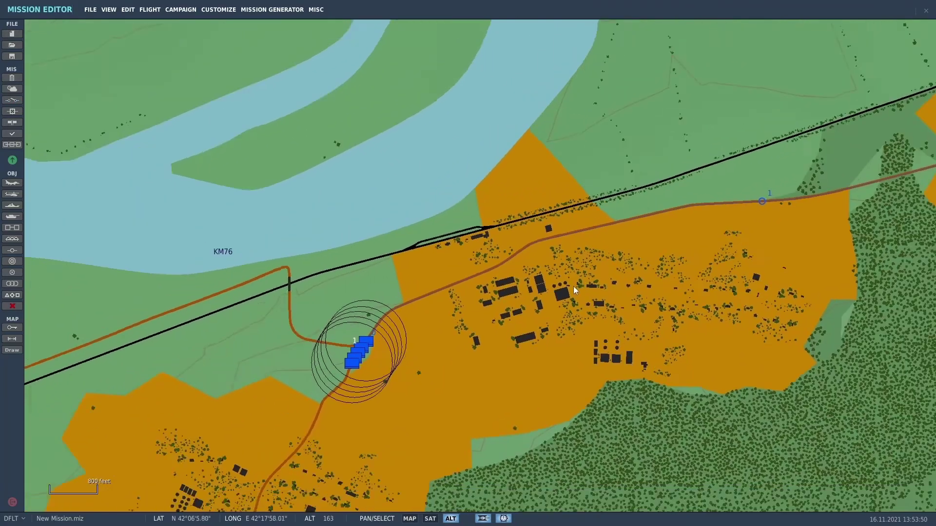
scroll(566, 288, down, 4)
drag(683, 212, 478, 359)
scroll(579, 271, down, 1)
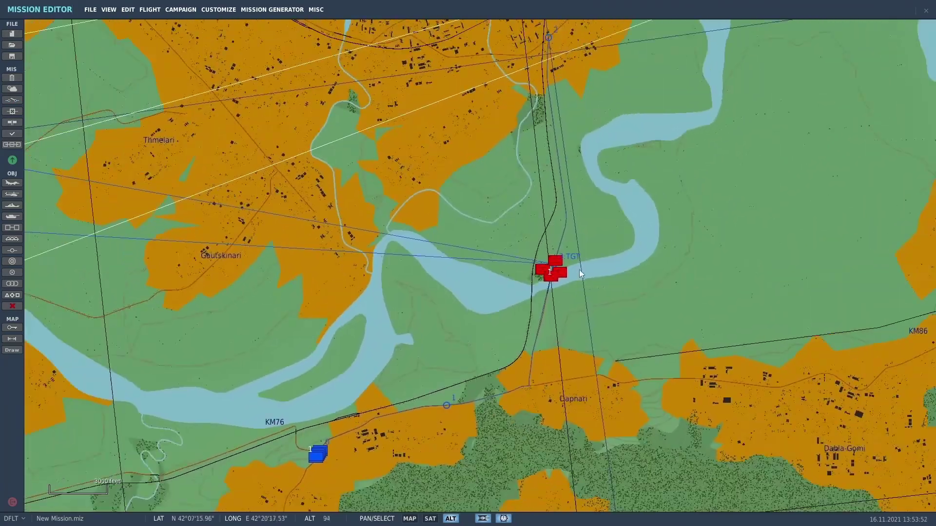
scroll(579, 270, down, 1)
drag(592, 183, 550, 330)
scroll(550, 322, down, 2)
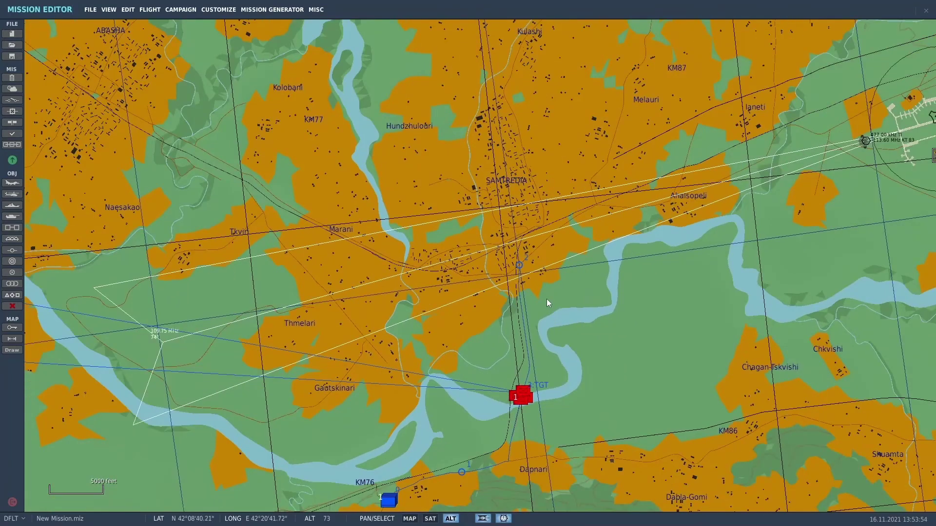
scroll(541, 297, up, 4)
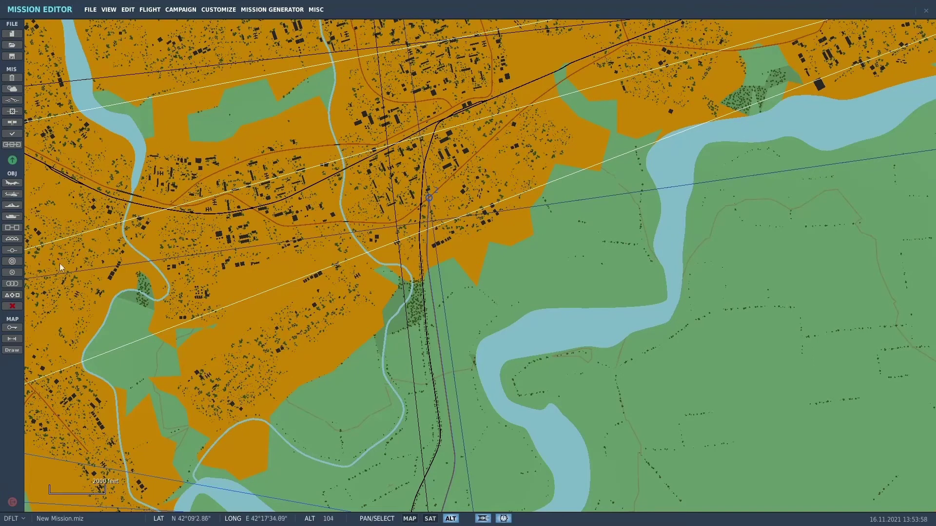
click(12, 272)
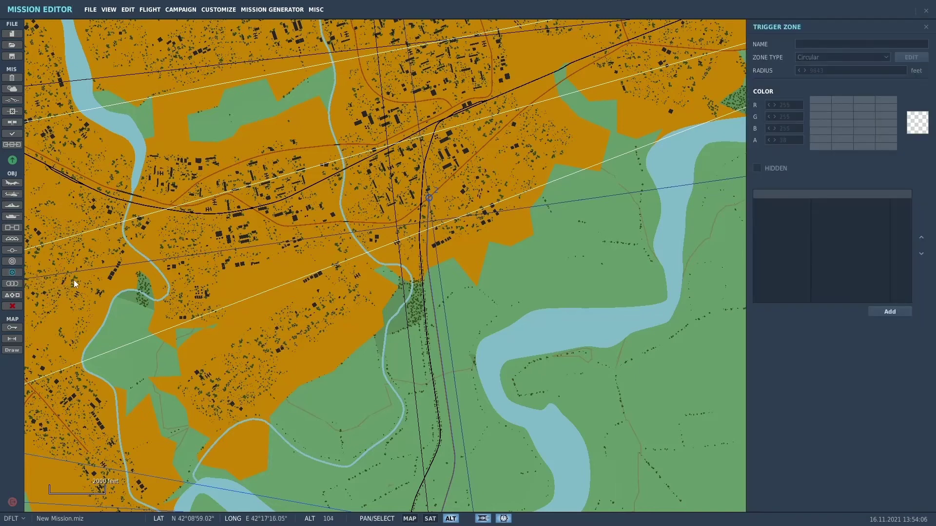
click(434, 197)
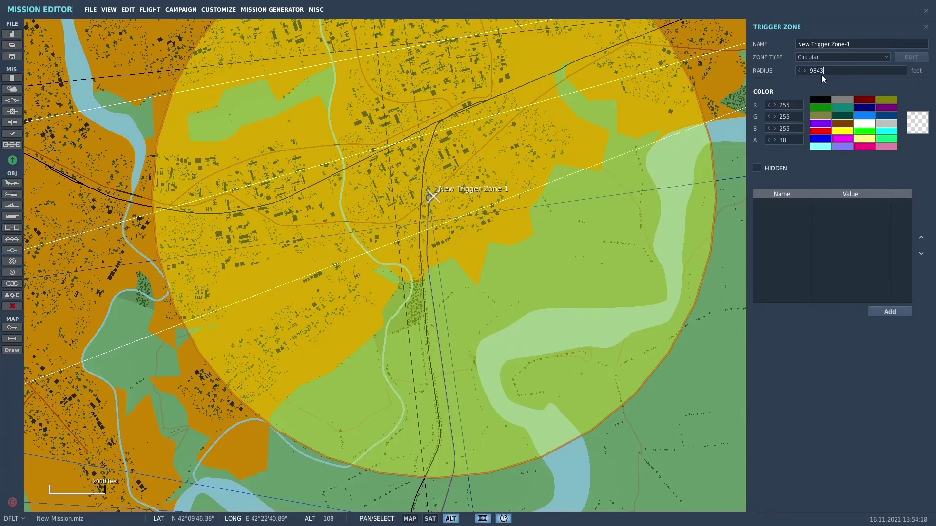
key(BackSpace)
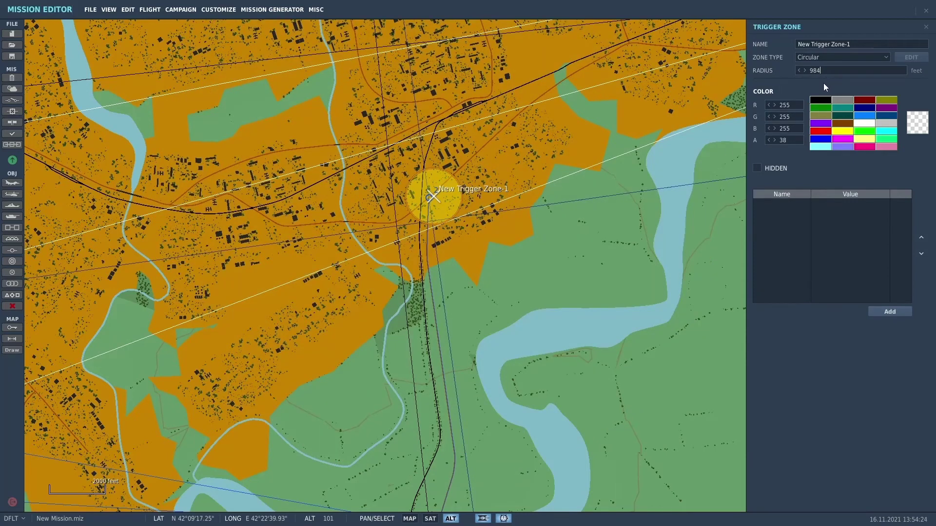
key(BackSpace)
key(BackSpace)
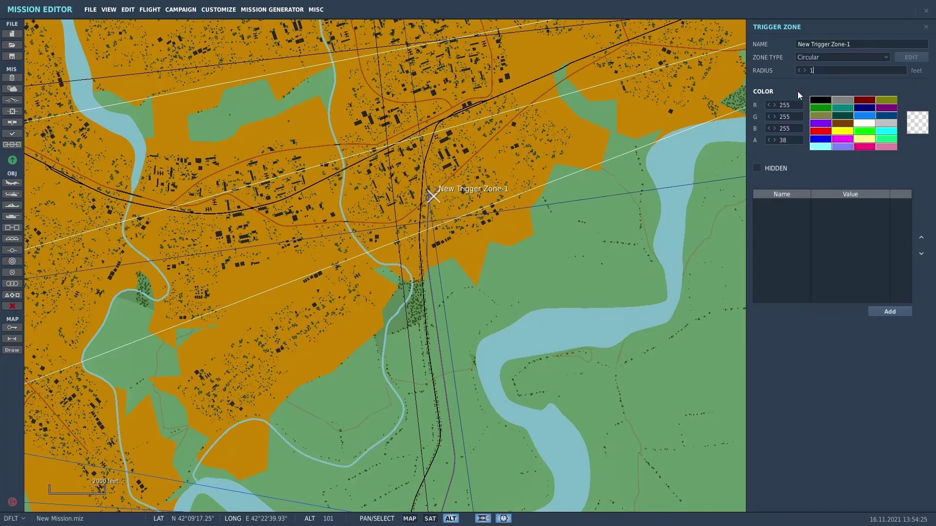
text(000)
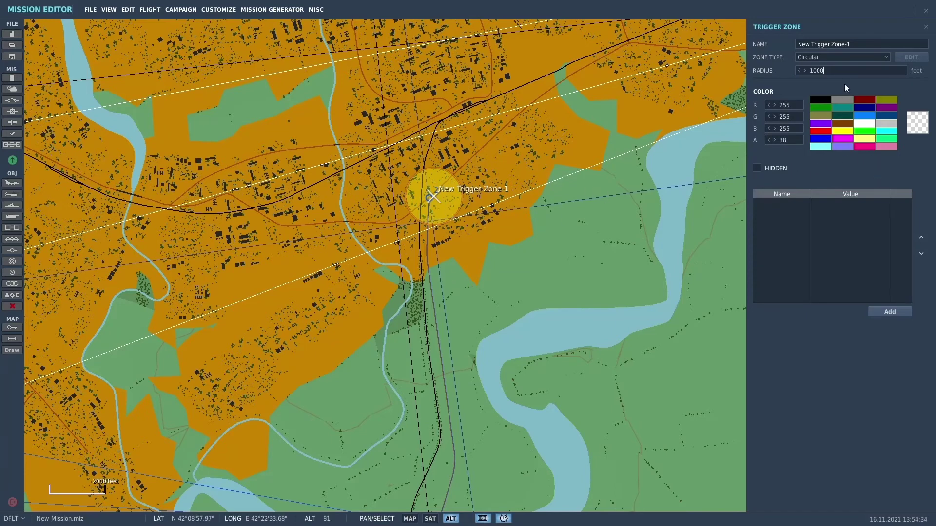
- Rename the trigger zone UN Aid Delivered Zone and color it blue
click(856, 45)
key(BackSpace)
key(BackSpace)
key(BackSpace)
key(BackSpace)
key(BackSpace)
key(BackSpace)
key(BackSpace)
key(BackSpace)
key(BackSpace)
key(BackSpace)
key(BackSpace)
key(BackSpace)
key(BackSpace)
key(BackSpace)
key(BackSpace)
key(BackSpace)
key(BackSpace)
key(BackSpace)
text(UN Aid Deli)
key(BackSpace)
text(vered Zone)
click(825, 140)
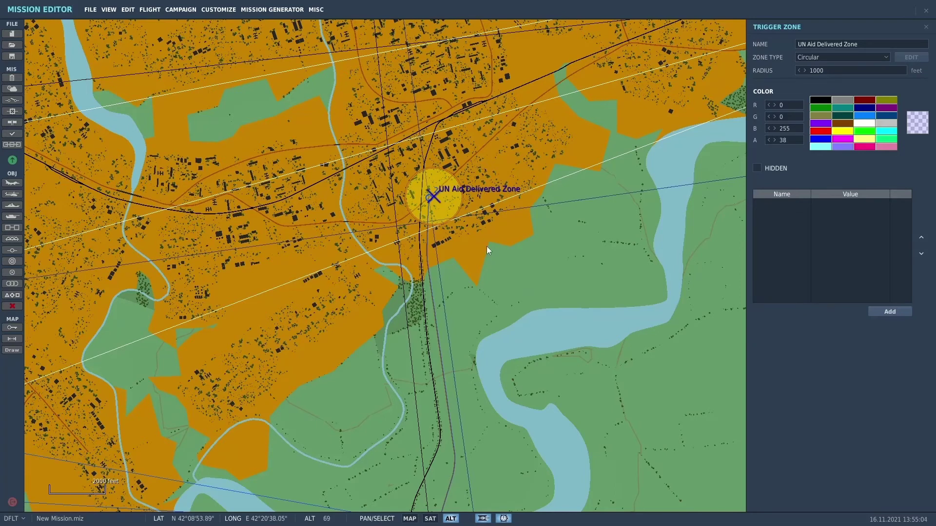
- Create a second ONCE trigger and name it UN Aid Delivered/Set Flag 51
scroll(521, 228, down, 1)
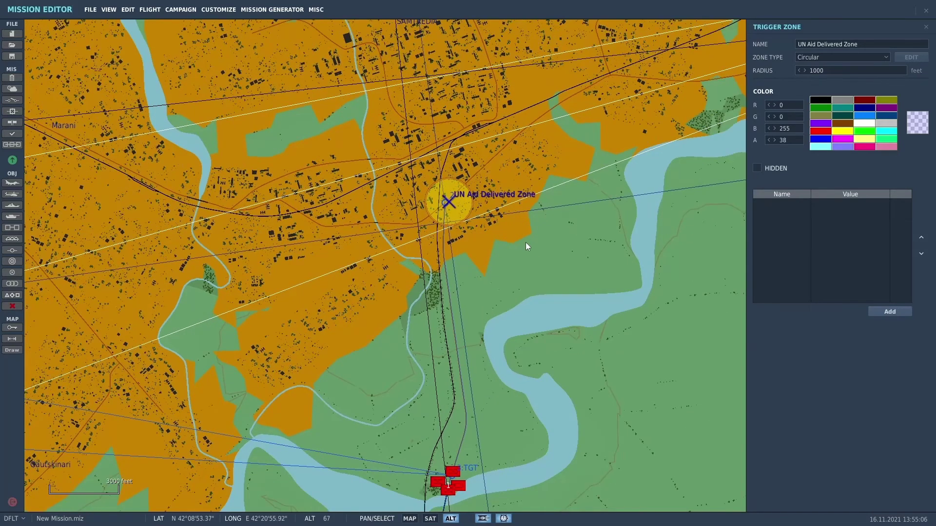
right_drag(565, 252, 604, 153)
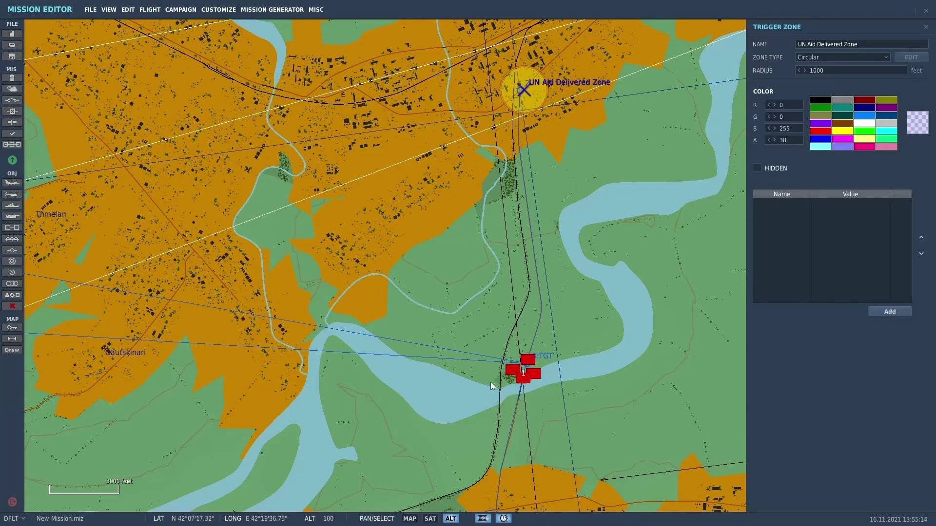
scroll(618, 402, down, 1)
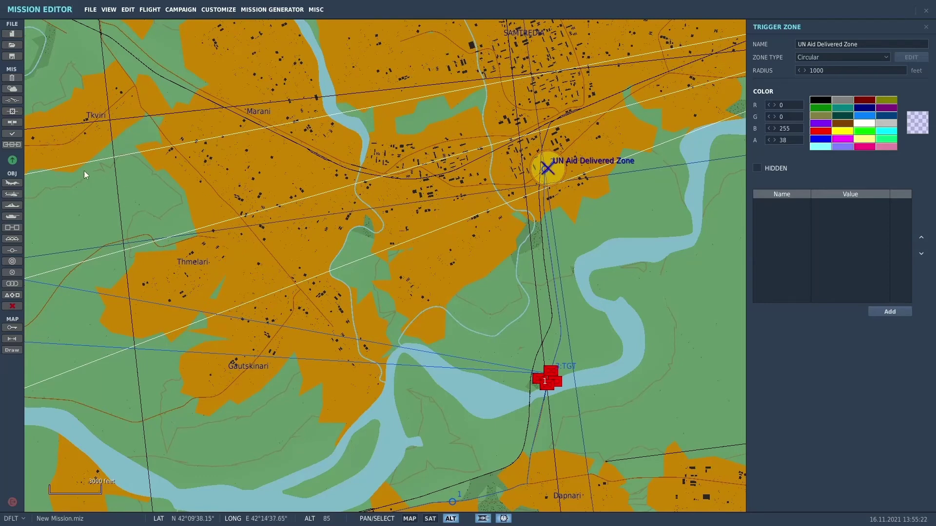
click(12, 102)
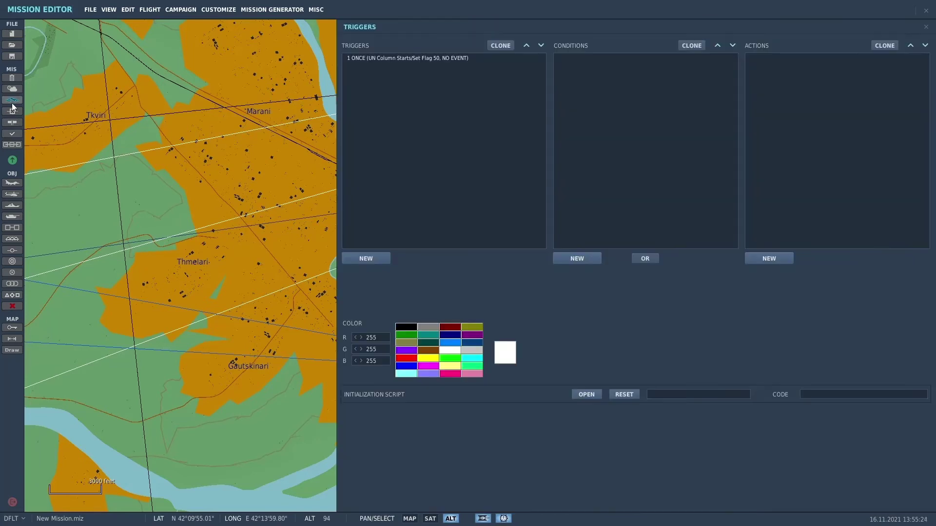
click(369, 259)
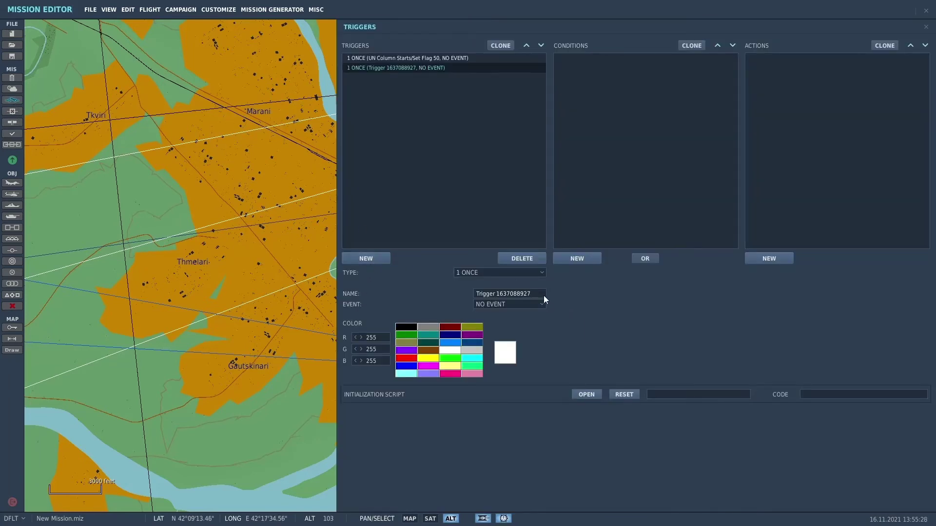
key(BackSpace)
key(BackSpace)
key(BackSpace)
key(BackSpace)
key(BackSpace)
key(BackSpace)
key(BackSpace)
key(BackSpace)
key(BackSpace)
key(BackSpace)
key(BackSpace)
key(BackSpace)
key(BackSpace)
key(BackSpace)
key(BackSpace)
key(BackSpace)
key(BackSpace)
key(BackSpace)
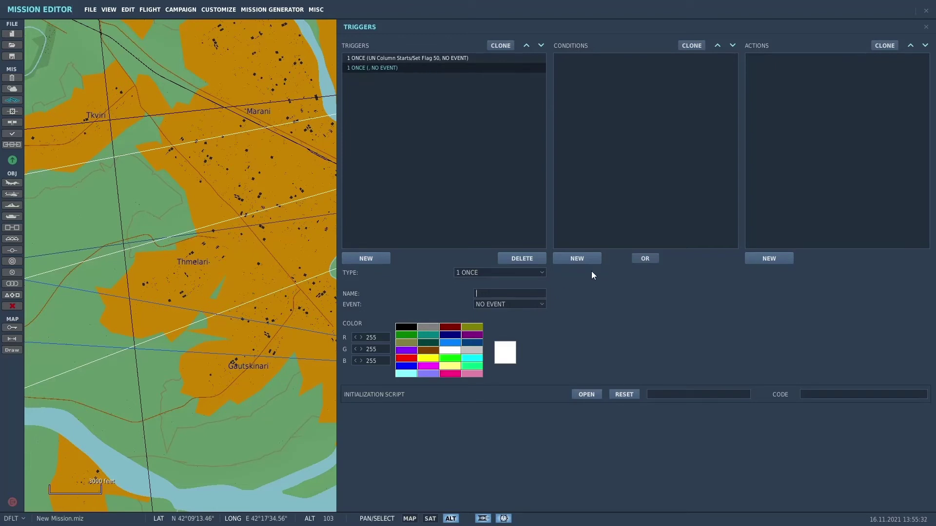
text(UN Aid Delivered/Set)
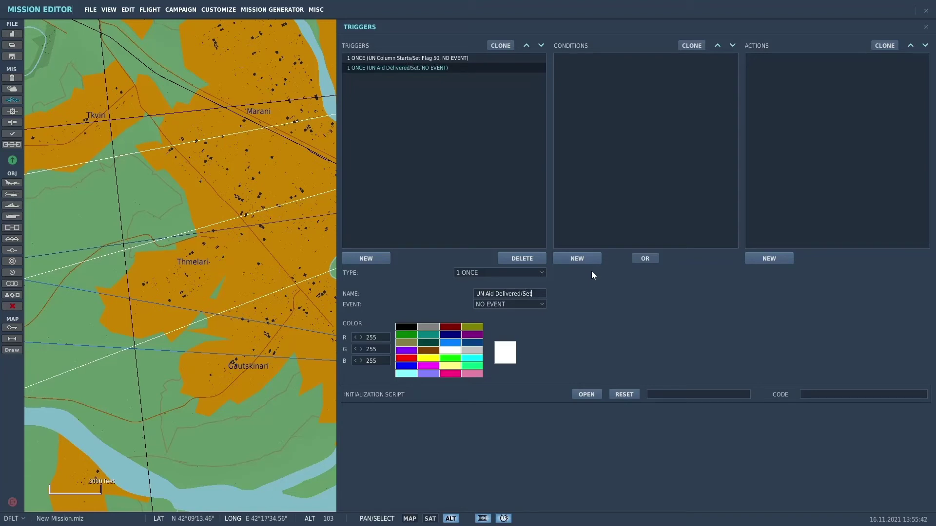
text( Flag 51)
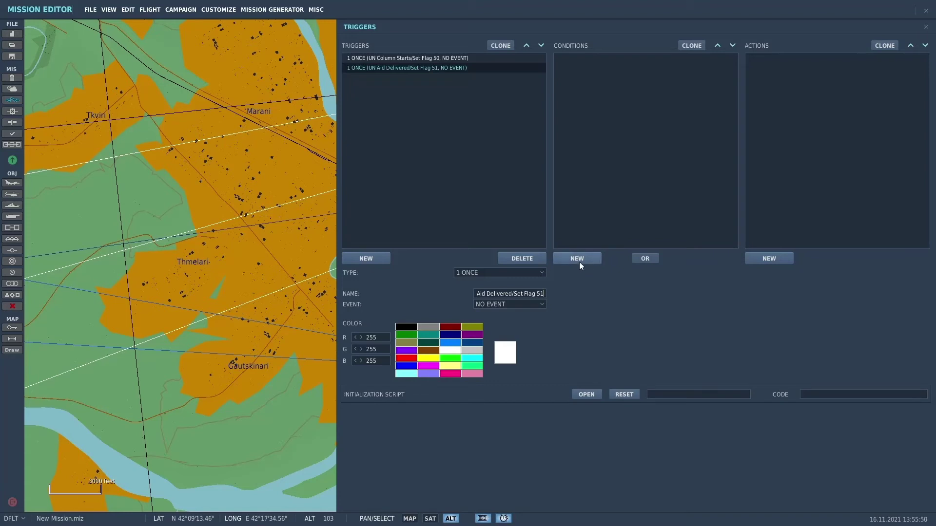
- Add a Part of Group in Zone condition to the new trigger, with group UN Aid Column and zone UN Aid Delivered Zone
click(579, 261)
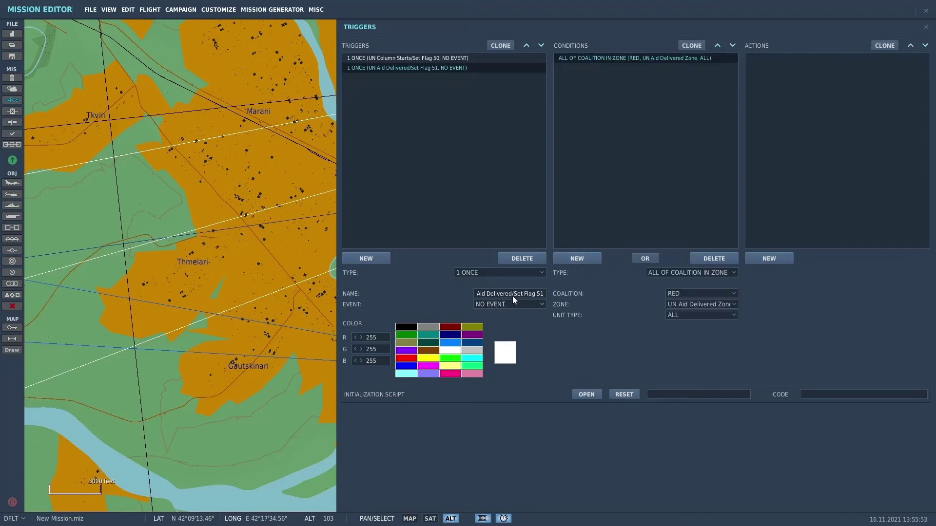
click(732, 274)
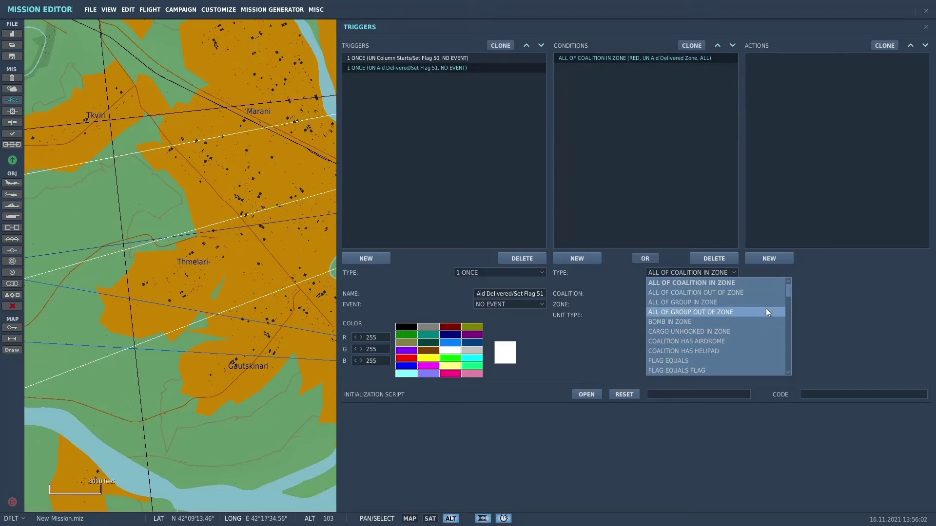
scroll(766, 308, down, 3)
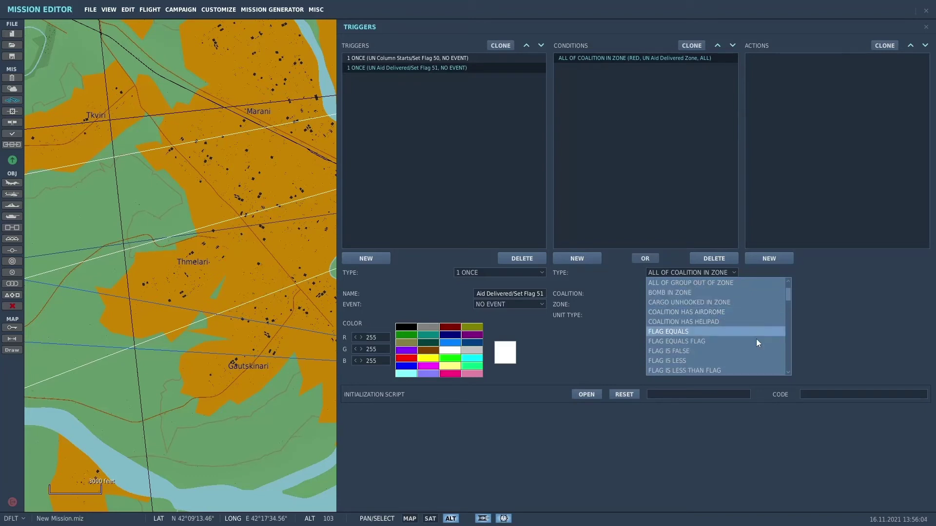
scroll(756, 340, down, 1)
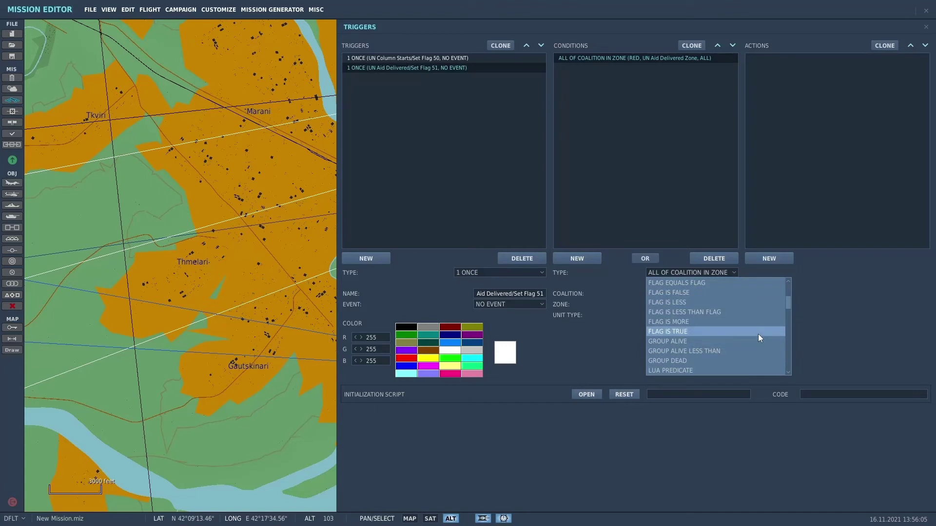
scroll(757, 314, down, 2)
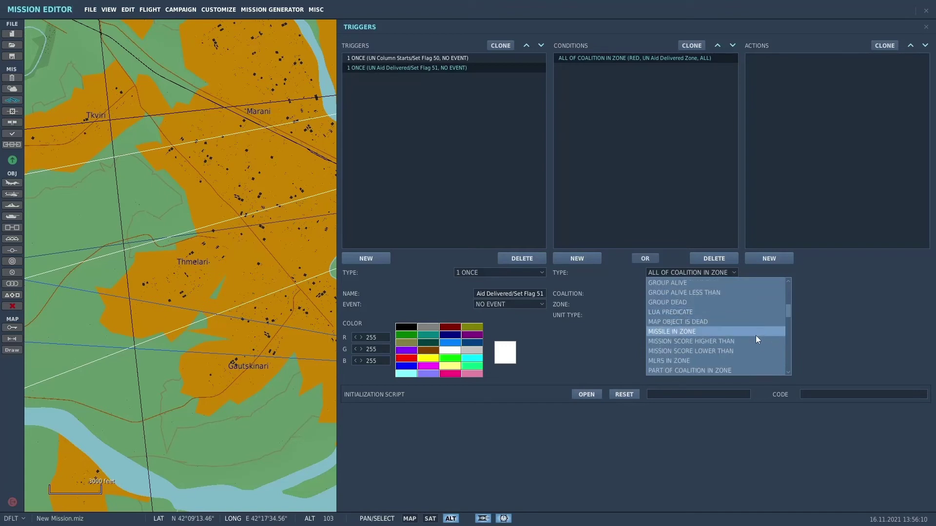
scroll(756, 336, down, 1)
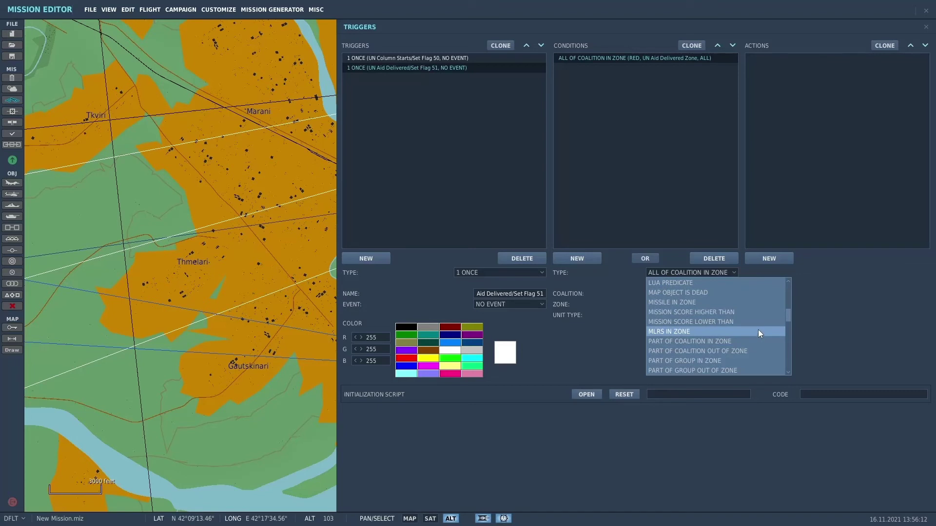
click(745, 364)
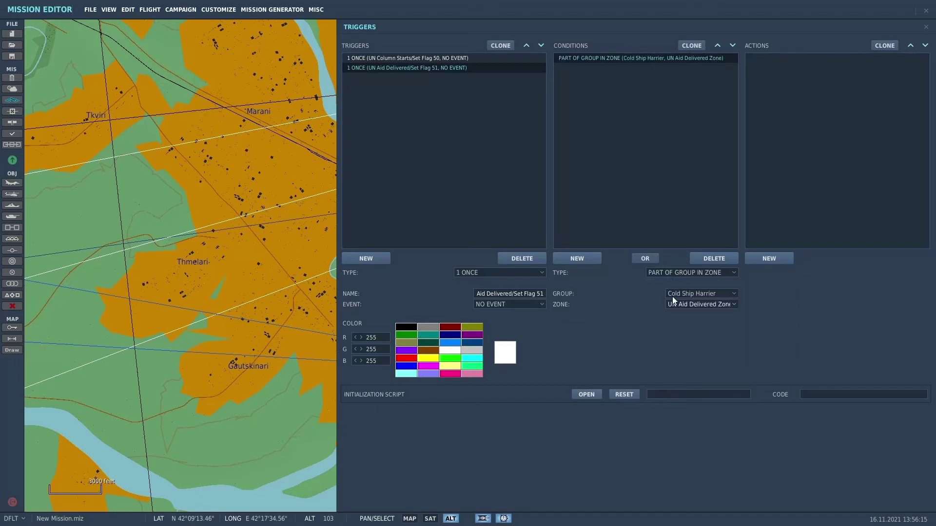
click(735, 294)
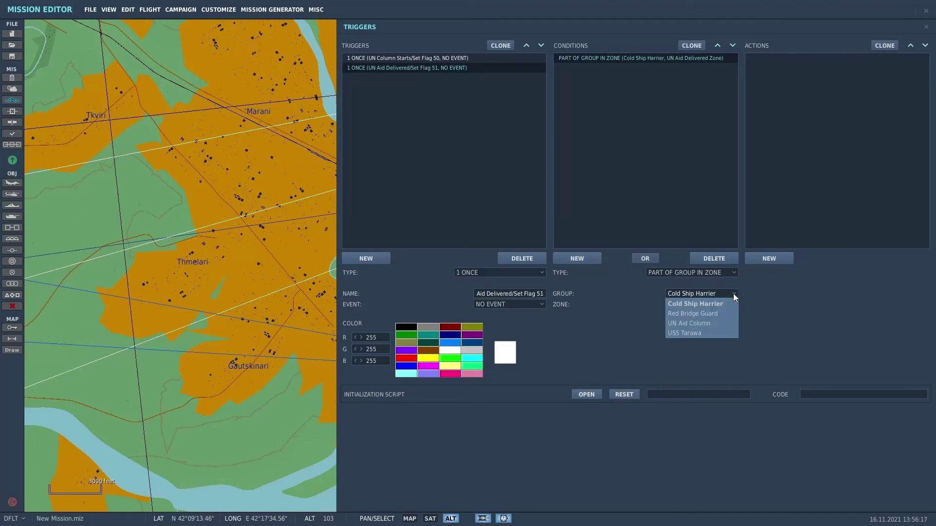
click(717, 322)
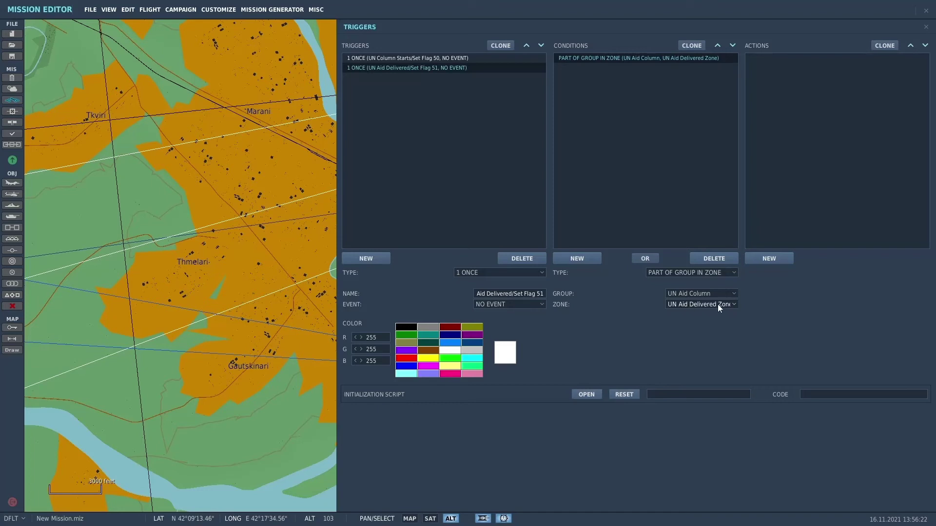
- Add a Flag On action for flag 51 to the UN Aid Delivered/Set Flag 51 trigger
click(778, 257)
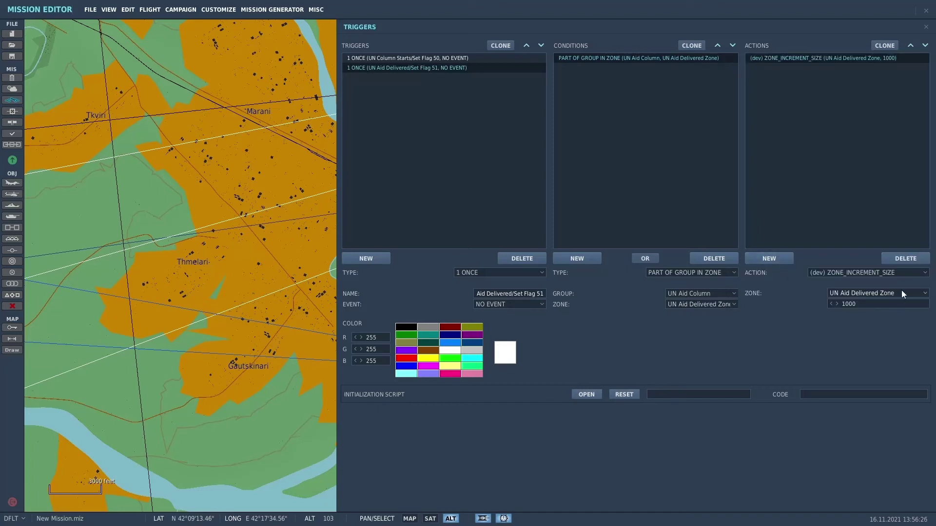
click(925, 272)
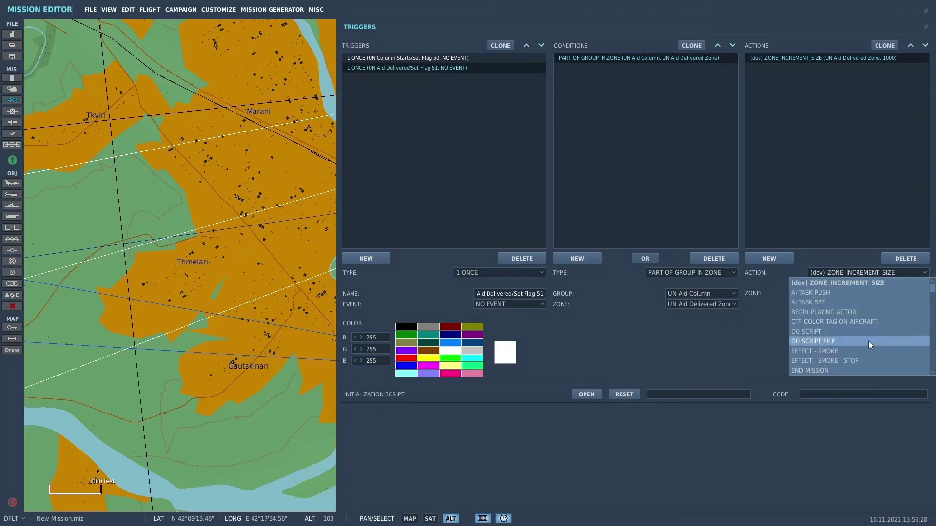
click(861, 370)
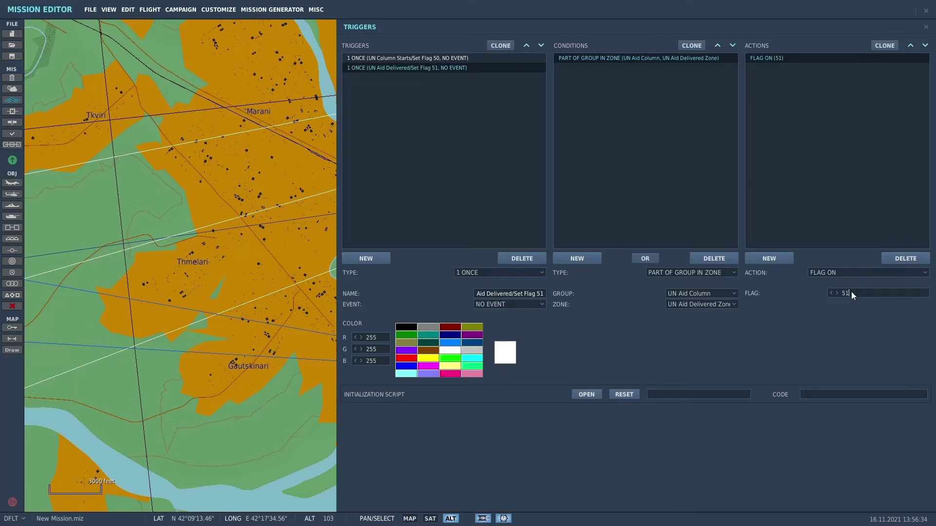
- Add a second action, Message to Coalition, addressed to BLUE with a display time of 30 seconds
click(777, 256)
click(924, 273)
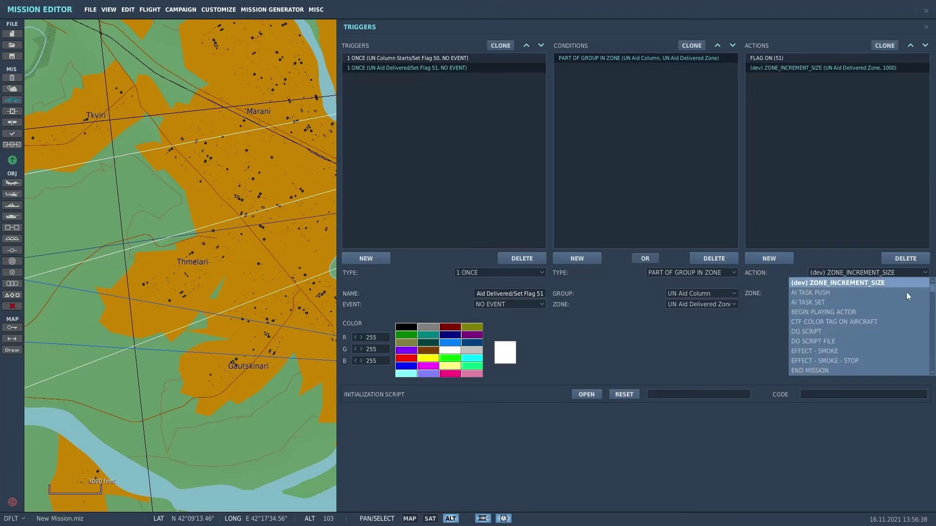
scroll(898, 320, down, 2)
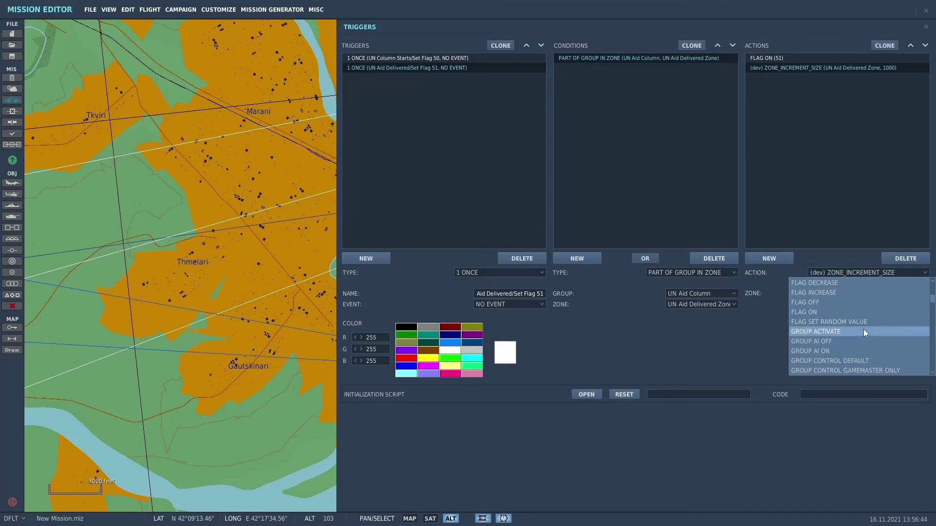
scroll(864, 332, down, 1)
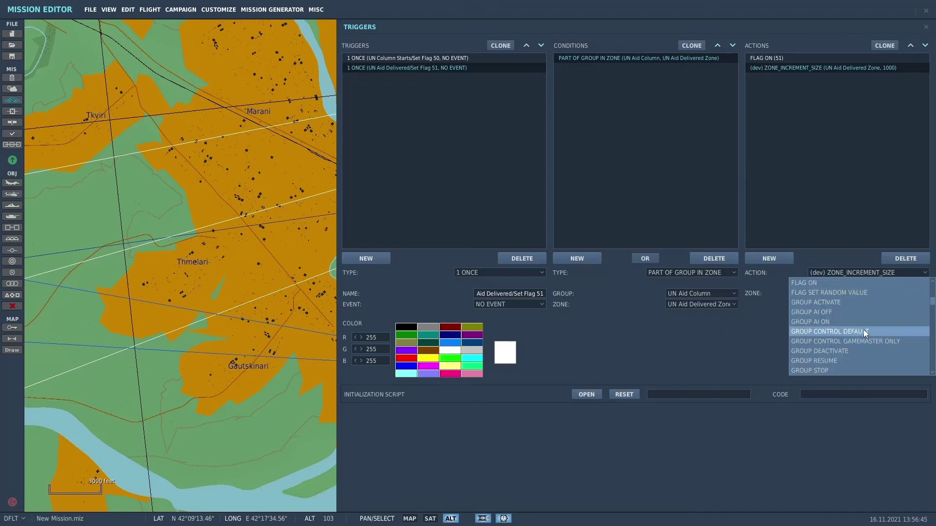
scroll(864, 330, down, 4)
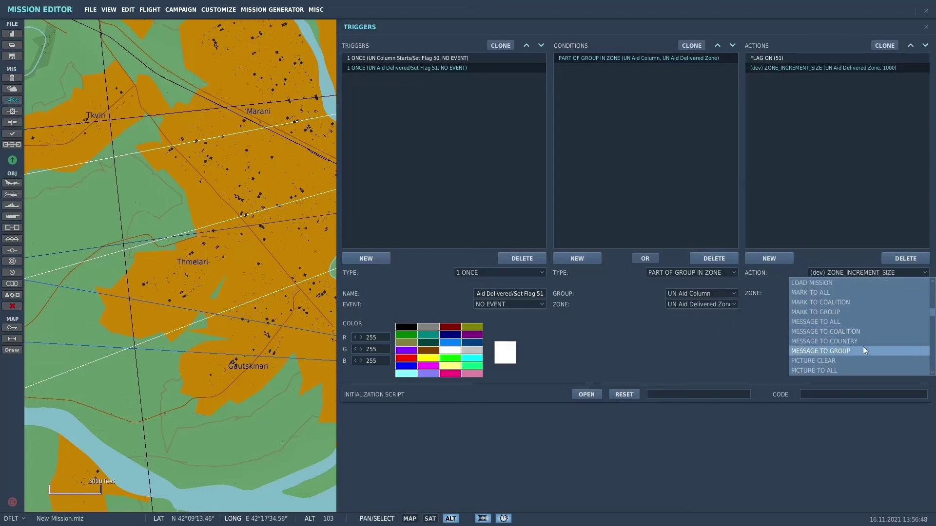
click(862, 331)
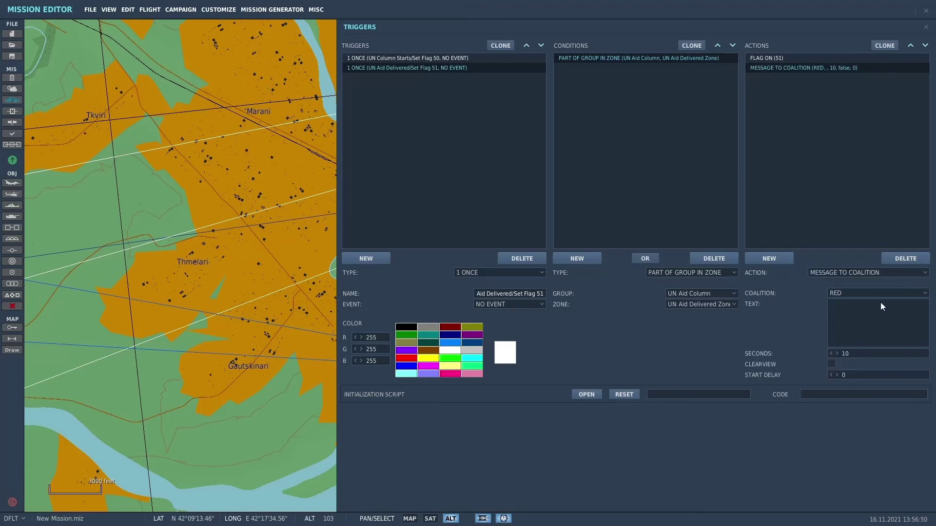
click(877, 293)
click(871, 314)
key(BackSpace)
text(3)
- Enter the message text "Mission Successful! Aid is being delivered to the residents of Samtredia." and return to the map
text(Mission)
text( Succ)
text(ess)
text(ful! Aid)
text(is being )
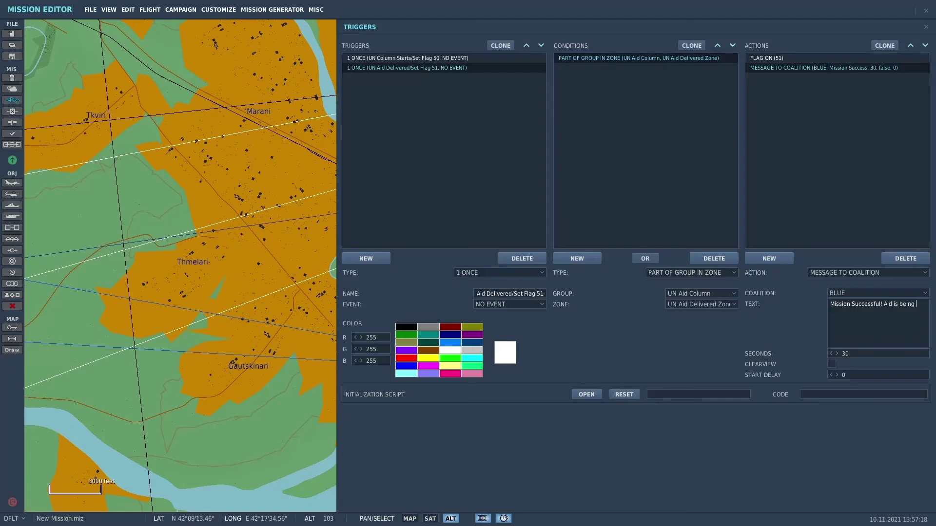
text(delivered to the residents of Samtredia.)
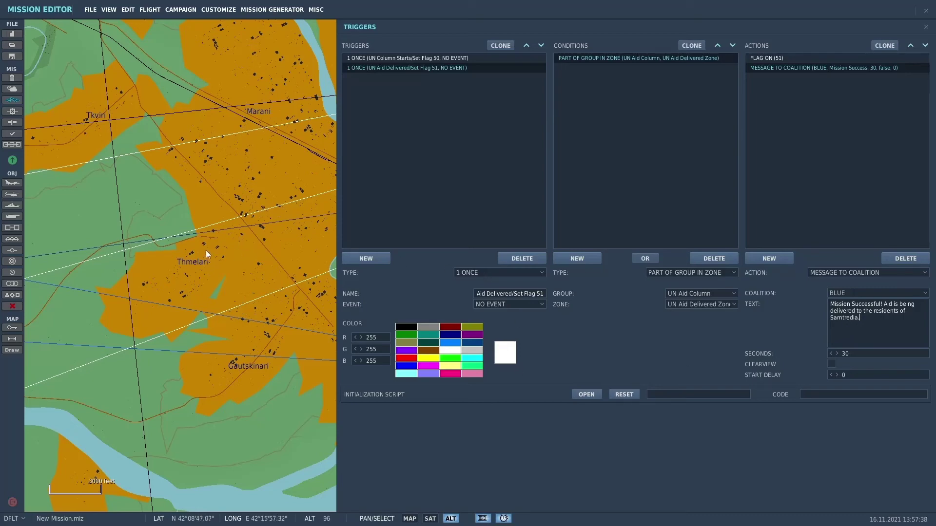
click(148, 77)
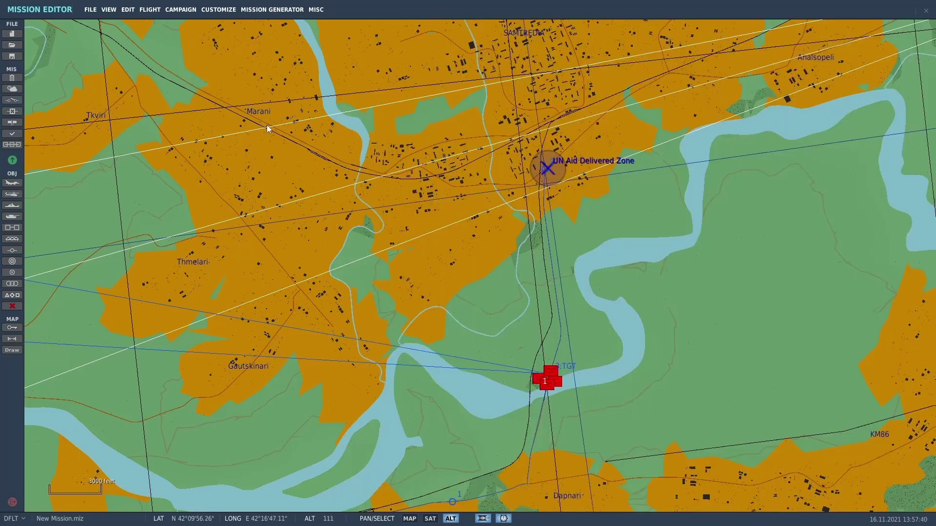
- Create a mission goal of type OFFLINE and name it UN Aid Delivered
click(13, 112)
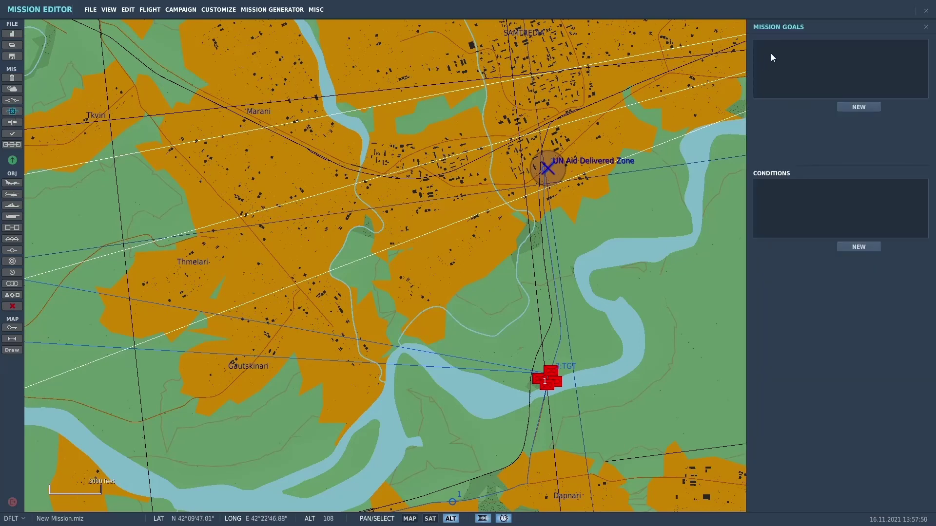
click(860, 108)
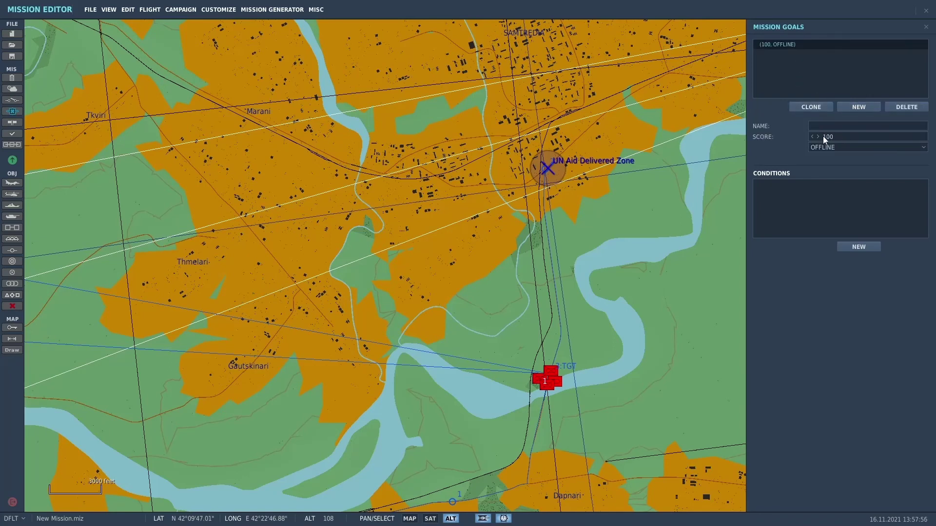
click(922, 147)
click(922, 148)
click(827, 127)
text(UN Aid Delivered)
- Add a Flag Is True condition for flag 51 to the UN Aid Delivered goal
click(852, 248)
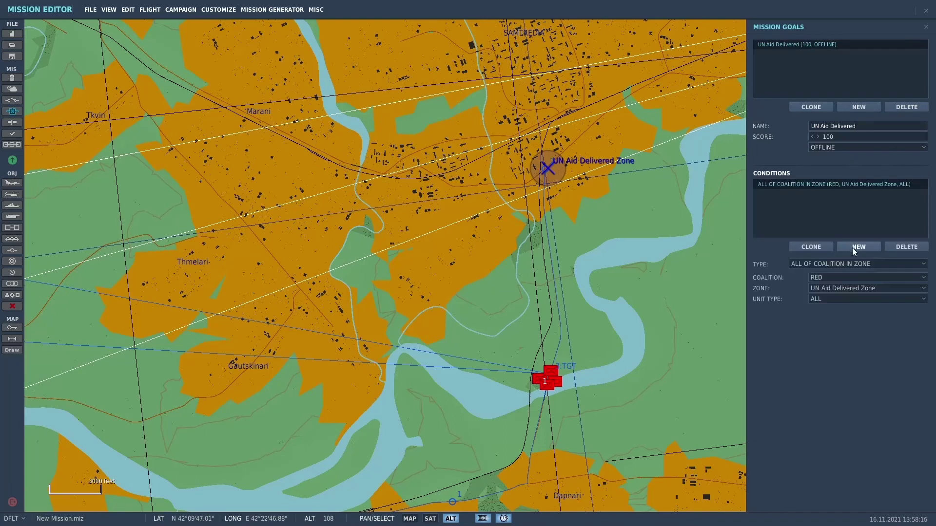
click(923, 264)
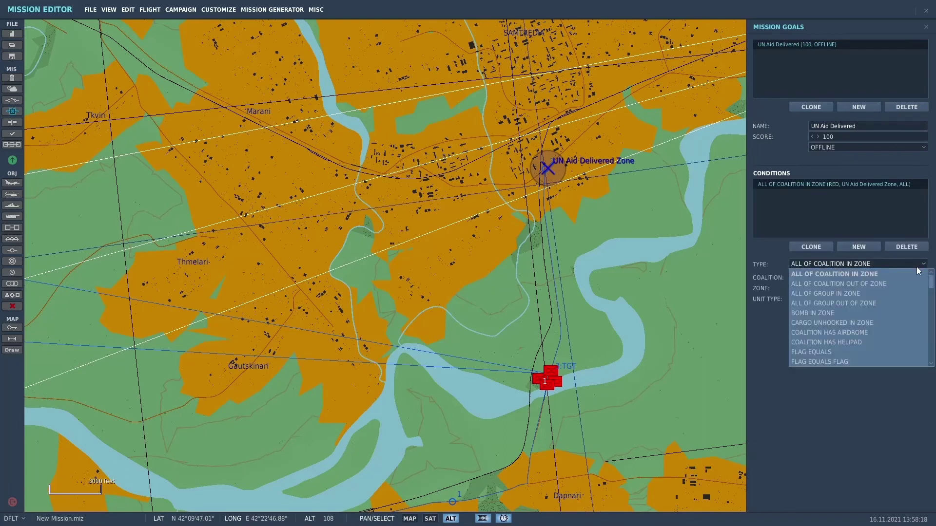
scroll(884, 351, down, 3)
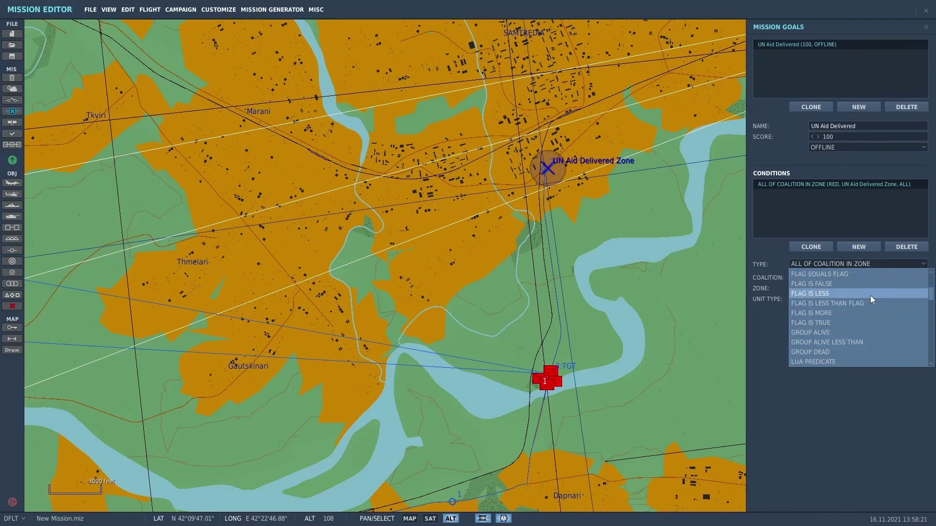
click(865, 324)
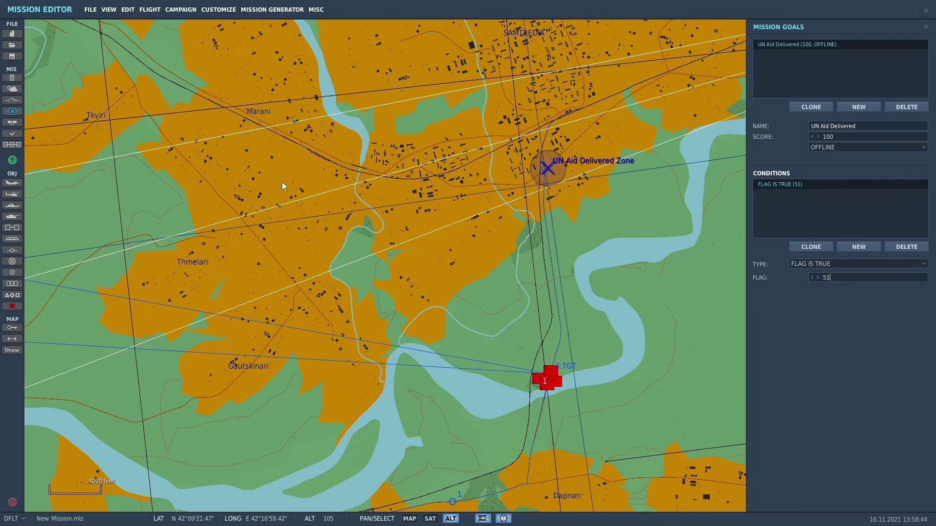
- Open the mission briefing for editing
click(12, 79)
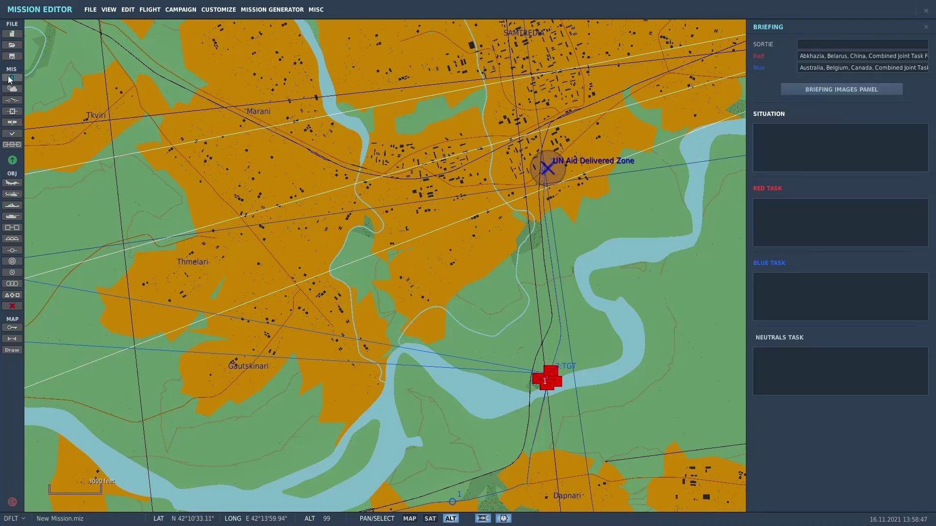